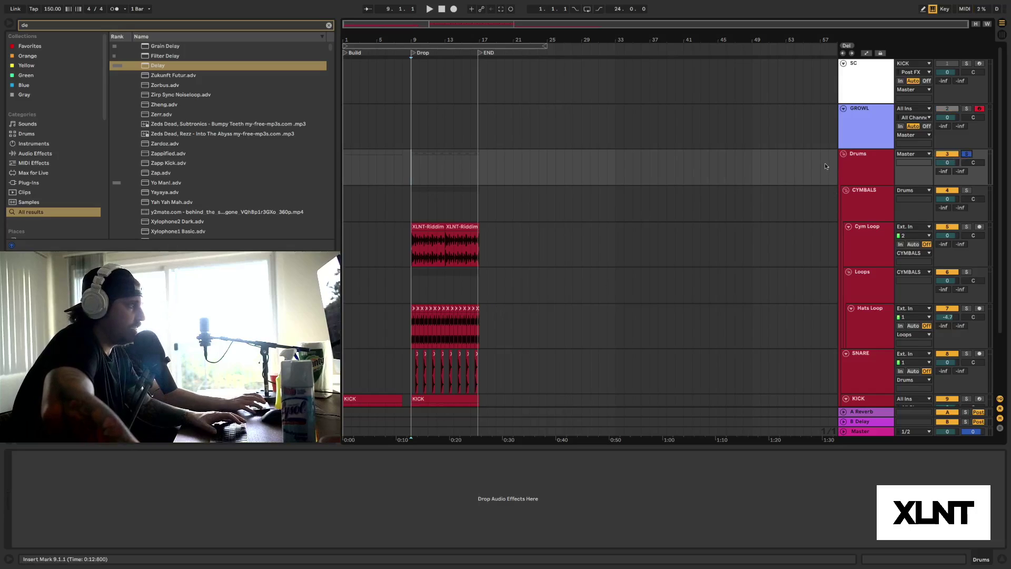
Step: Play back the drums around the drop, collapse the Drums group and switch off its solo
{"action": "key", "text": "space"}
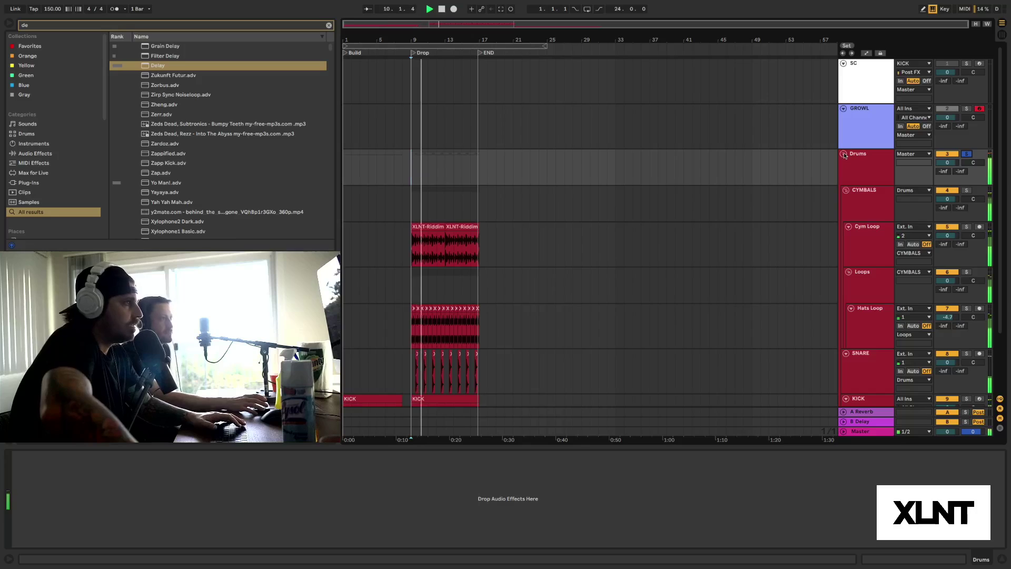
{"action": "left_click", "coordinate": [843, 153]}
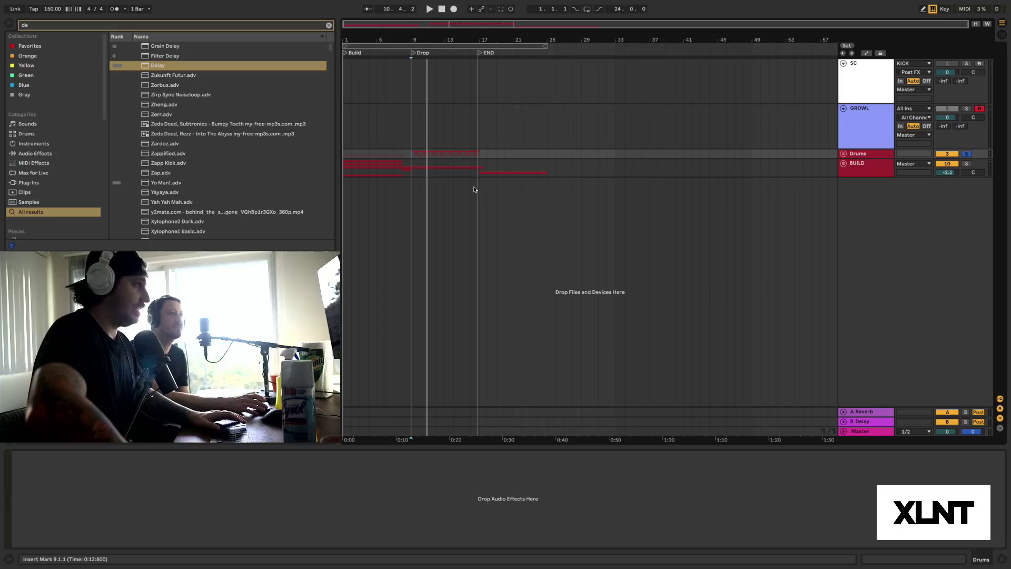
{"action": "left_click", "coordinate": [394, 126]}
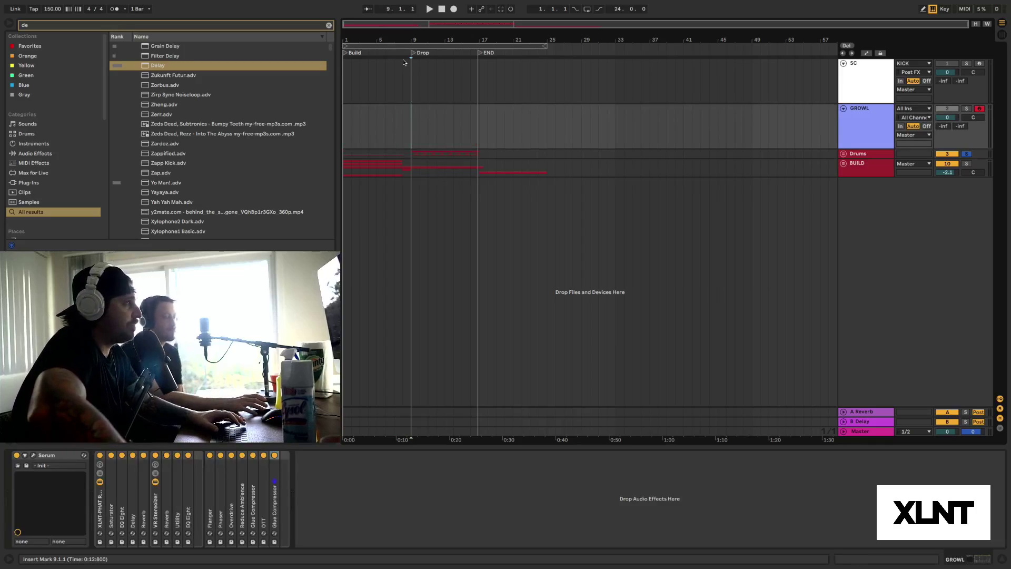
{"action": "left_click_drag", "start_coordinate": [402, 42], "coordinate": [426, 155]}
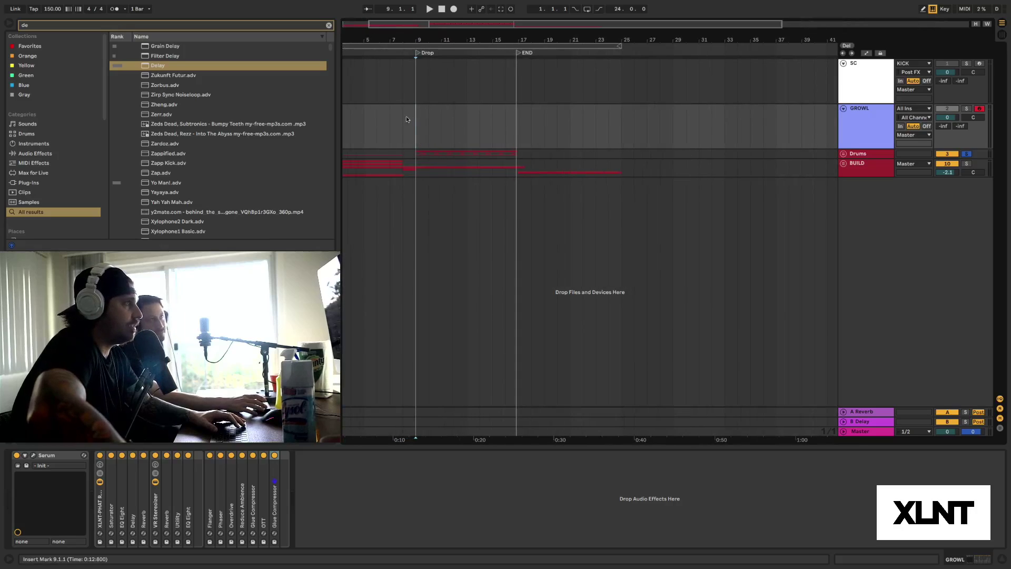
{"action": "key", "text": "space"}
{"action": "left_click", "coordinate": [391, 125]}
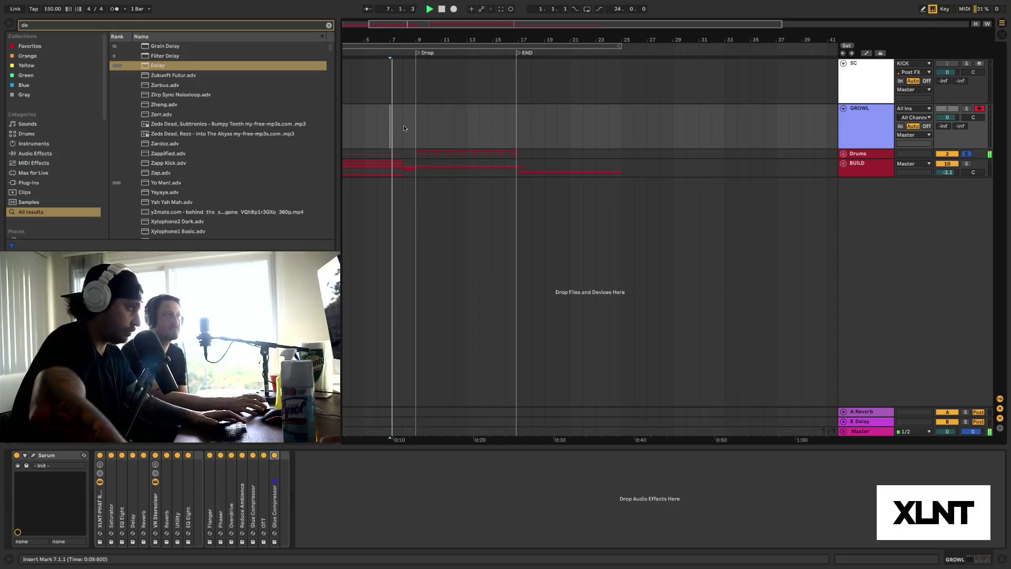
{"action": "left_click", "coordinate": [966, 153]}
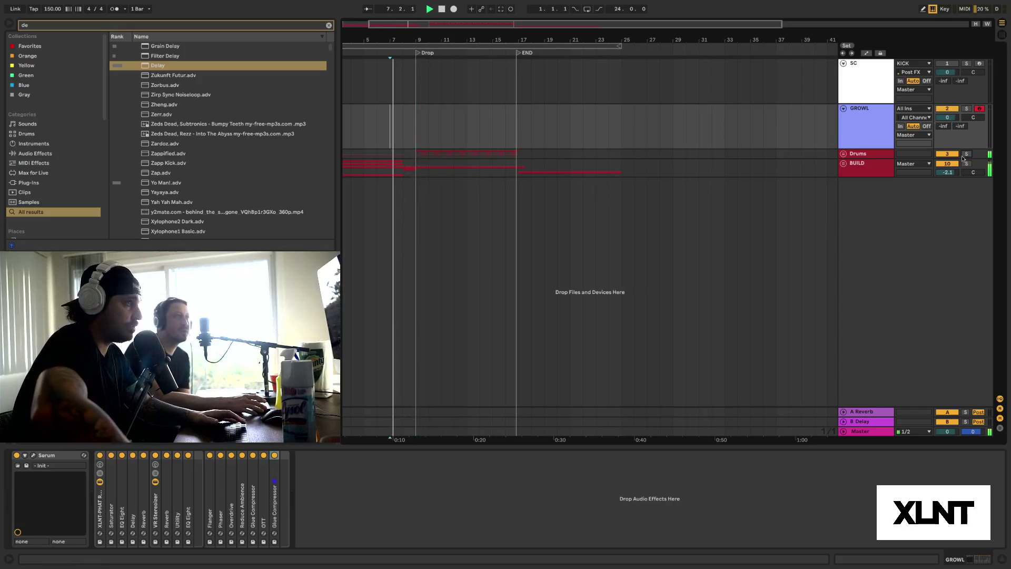
Step: Create an empty one-bar MIDI clip on the GROWL track from bar 9 to bar 10, at the start of the drop
{"action": "key", "text": "plus"}
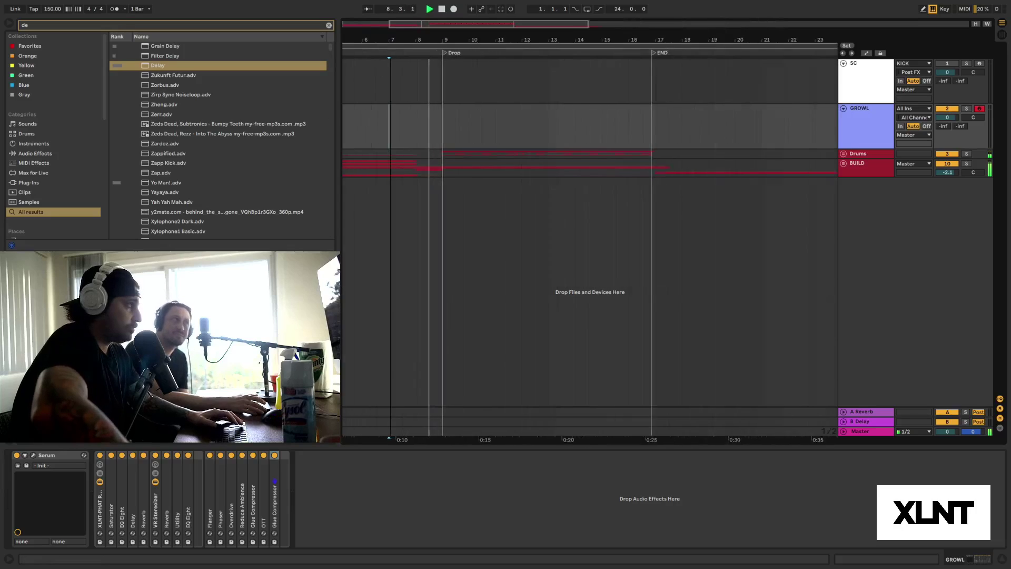
{"action": "left_click", "coordinate": [446, 118]}
{"action": "left_click_drag", "start_coordinate": [446, 119], "coordinate": [477, 120]}
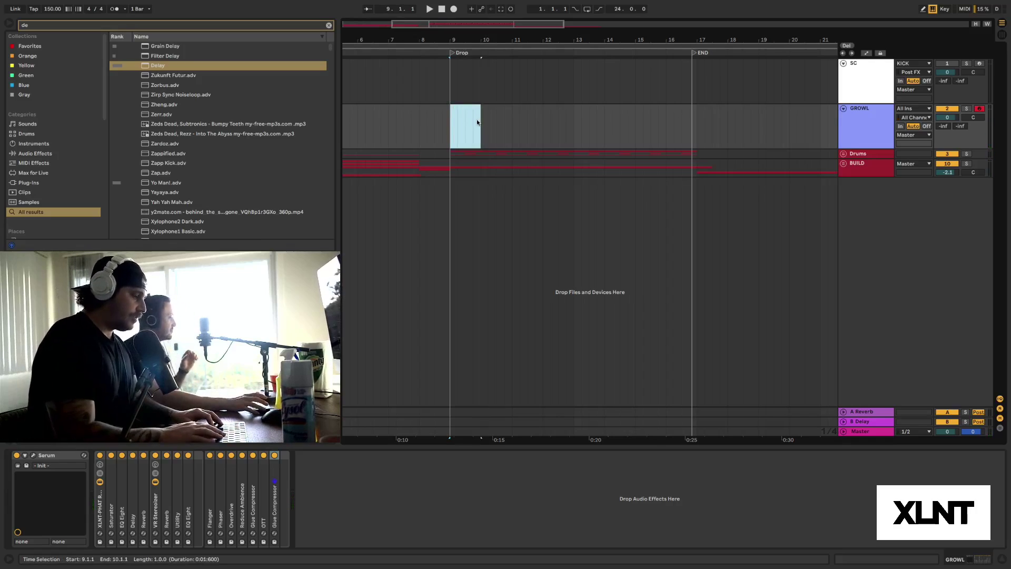
{"action": "key", "text": "ctrl+shift+m"}
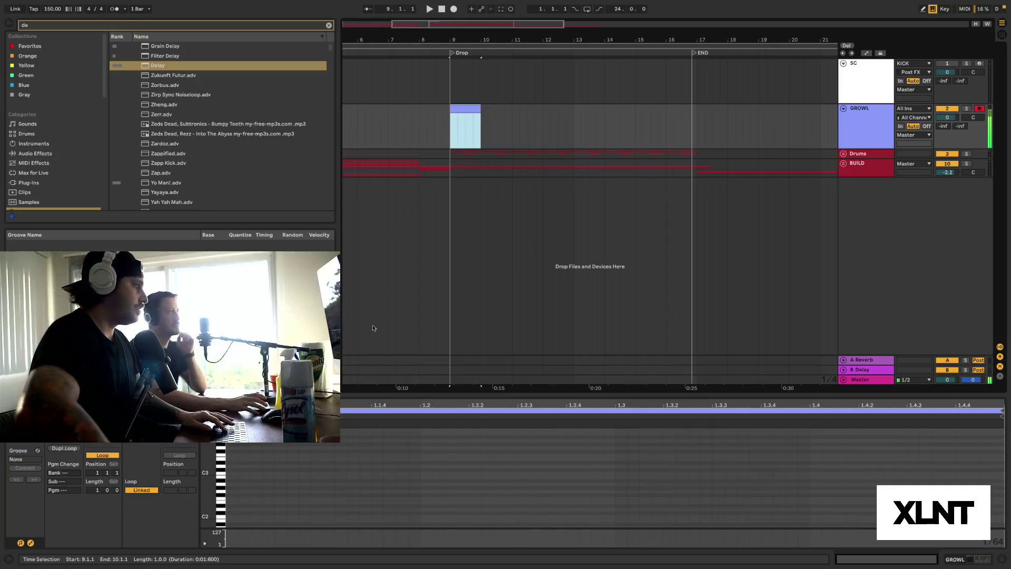
Step: Add an F1 note one beat long at the start of the GROWL clip and play it back
{"action": "left_click", "coordinate": [271, 460]}
{"action": "scroll", "coordinate": [270, 460], "scroll_direction": "up", "scroll_amount": 5}
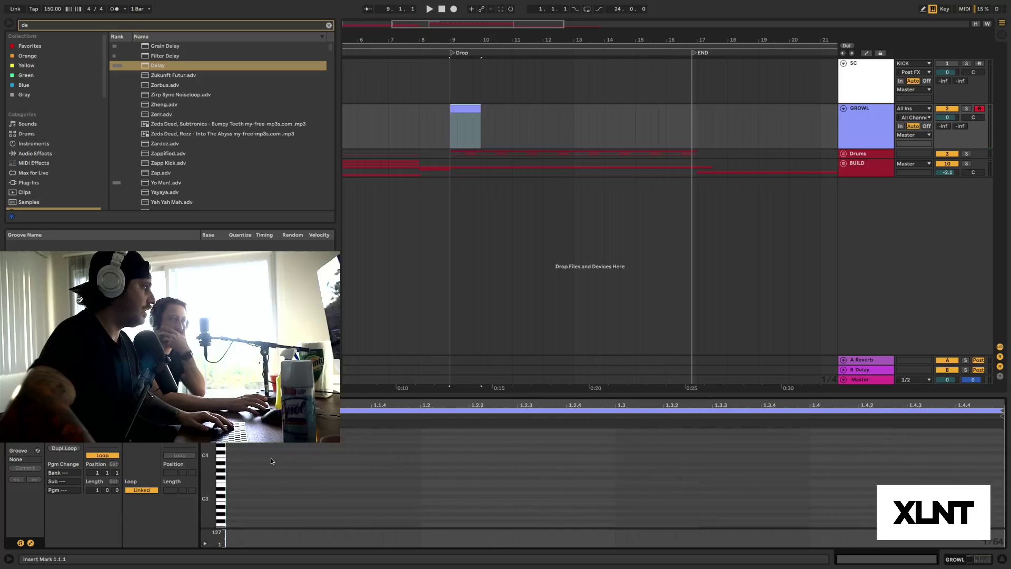
{"action": "scroll", "coordinate": [271, 457], "scroll_direction": "down", "scroll_amount": 12}
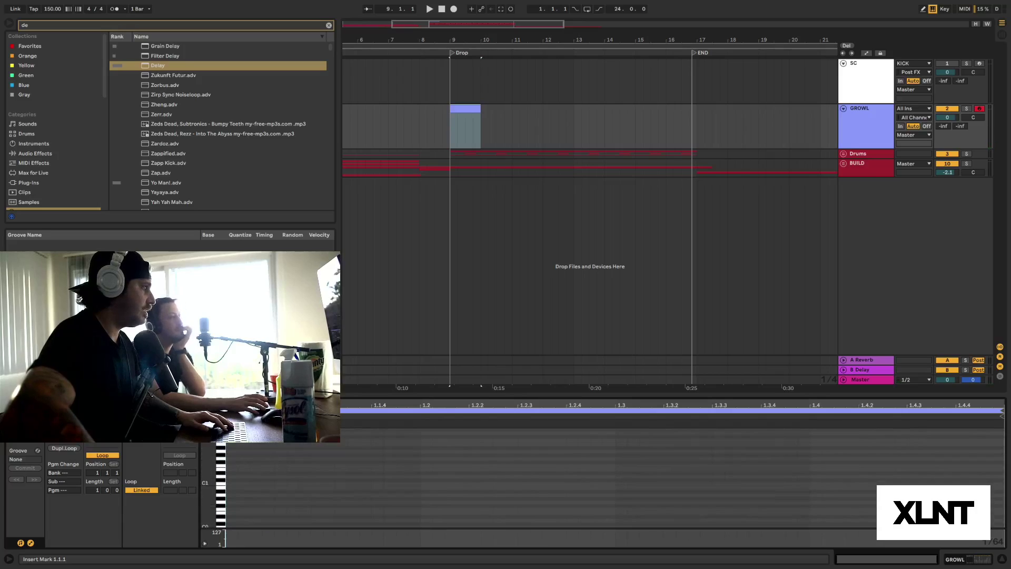
{"action": "left_click", "coordinate": [222, 468]}
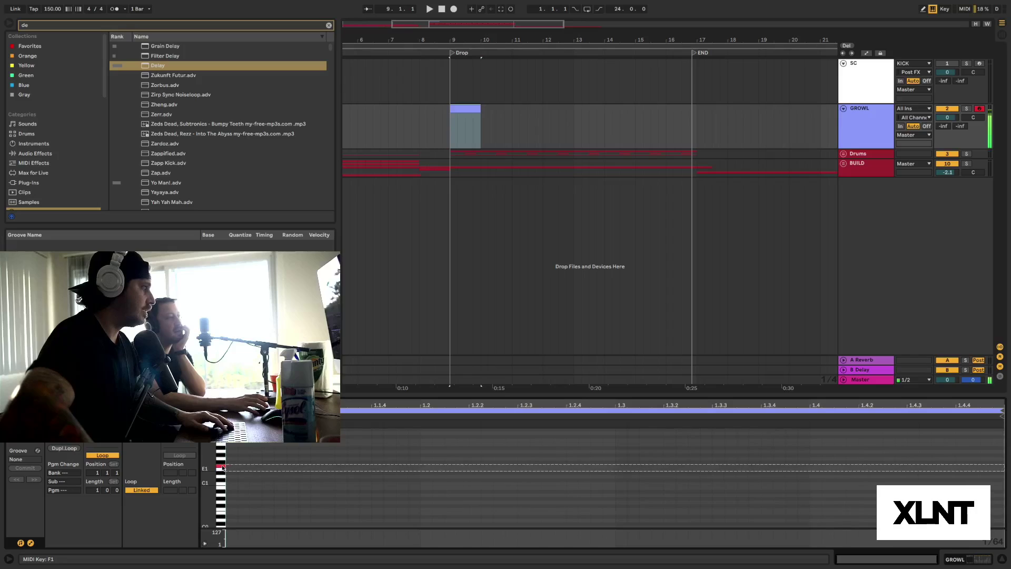
{"action": "double_click", "coordinate": [230, 465]}
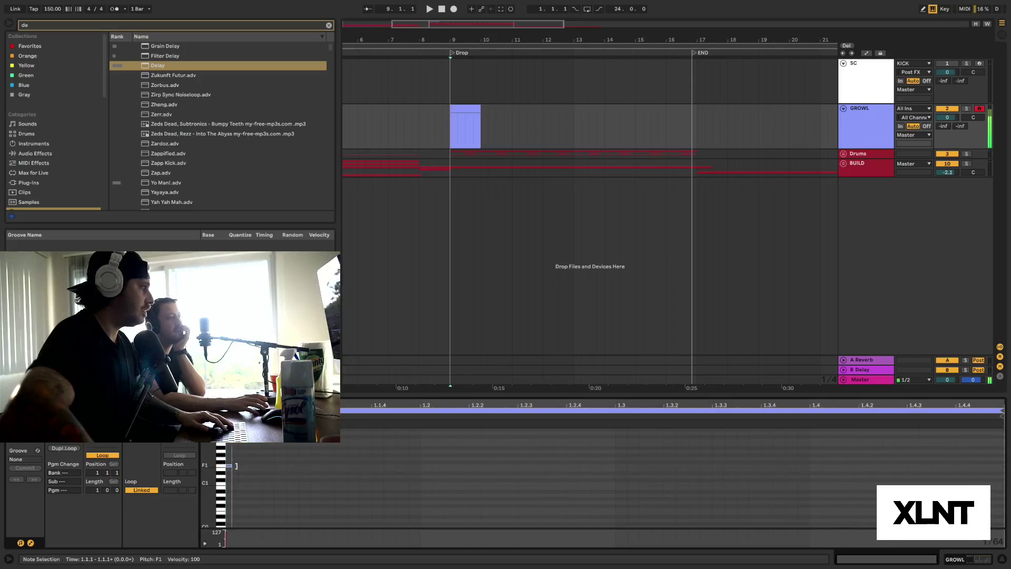
{"action": "left_click_drag", "start_coordinate": [236, 465], "coordinate": [421, 465]}
{"action": "key", "text": "space"}
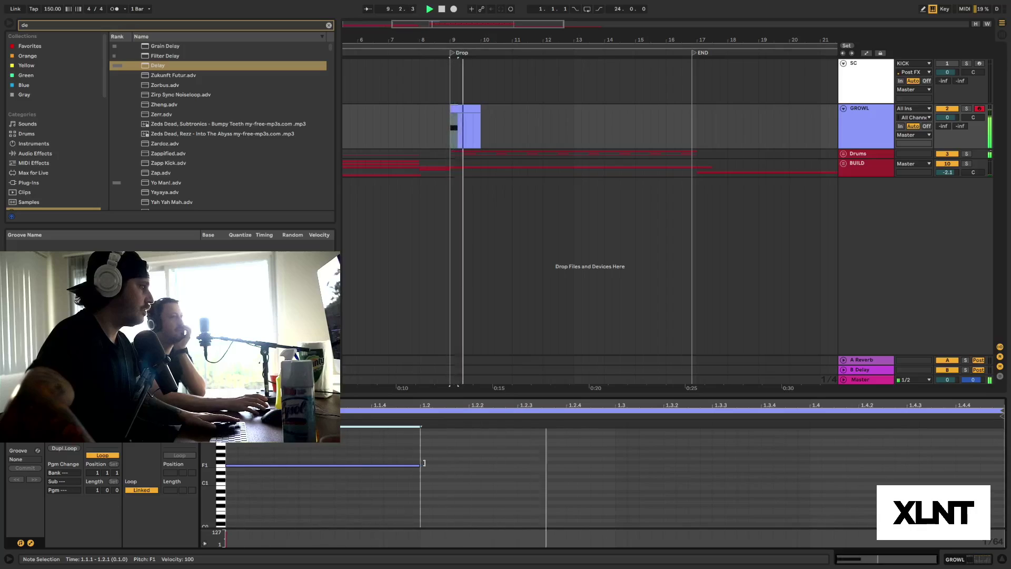
Step: Transpose the note down an octave to F0, try it at two beats, and return it to one beat
{"action": "key", "text": "shift+Down"}
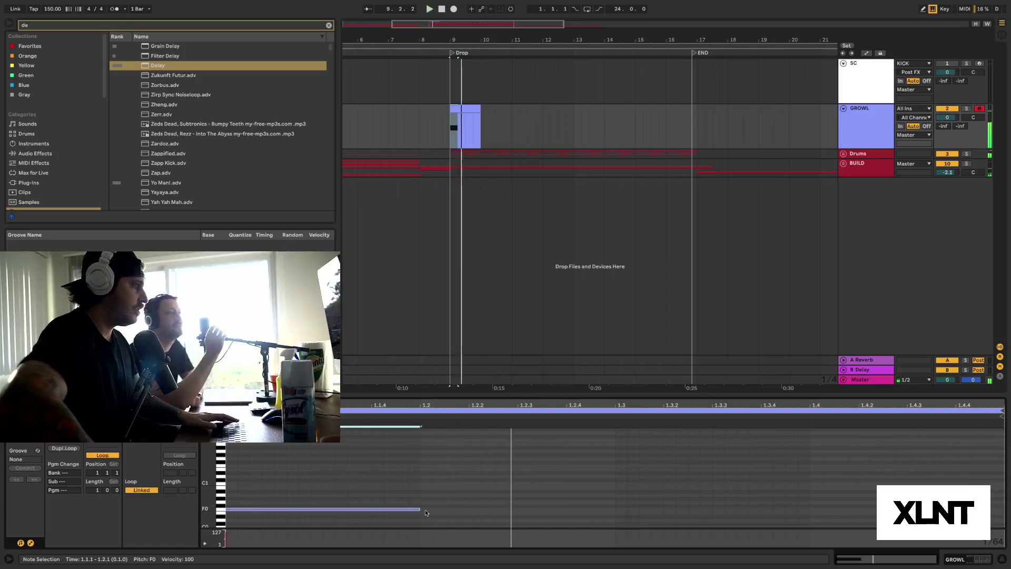
{"action": "left_click_drag", "start_coordinate": [422, 510], "coordinate": [616, 507]}
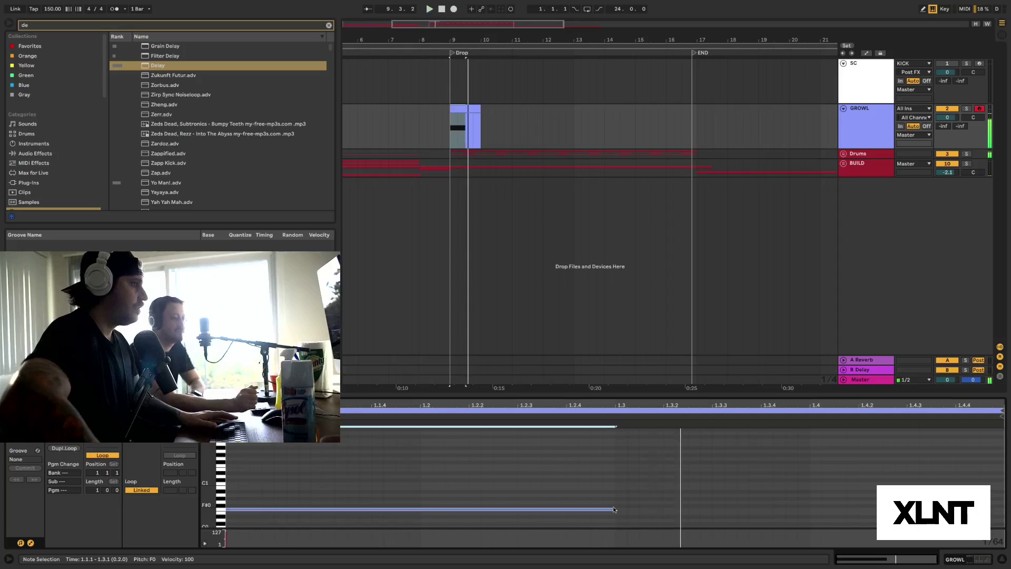
{"action": "left_click_drag", "start_coordinate": [614, 509], "coordinate": [424, 506]}
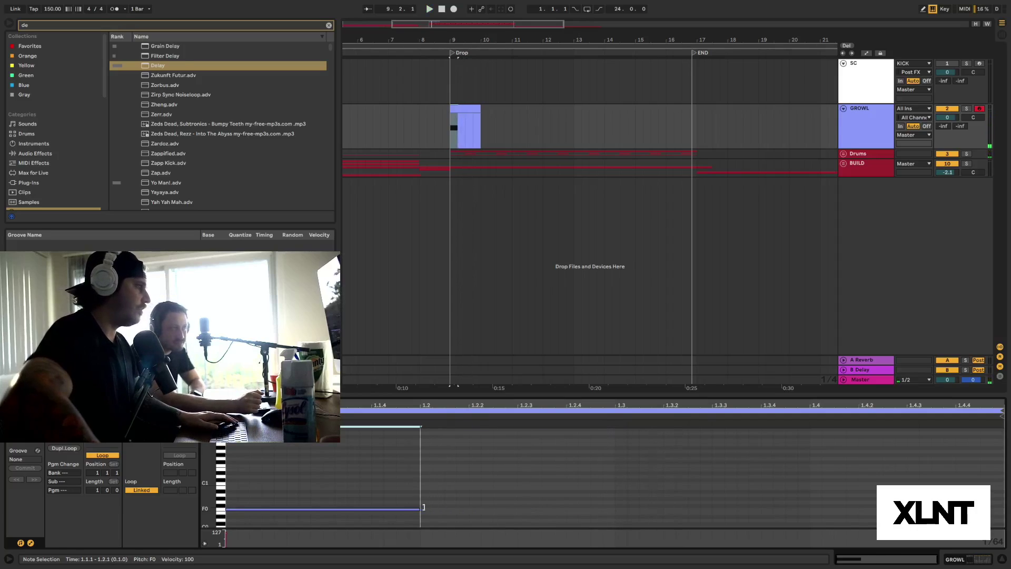
{"action": "left_click", "coordinate": [453, 237]}
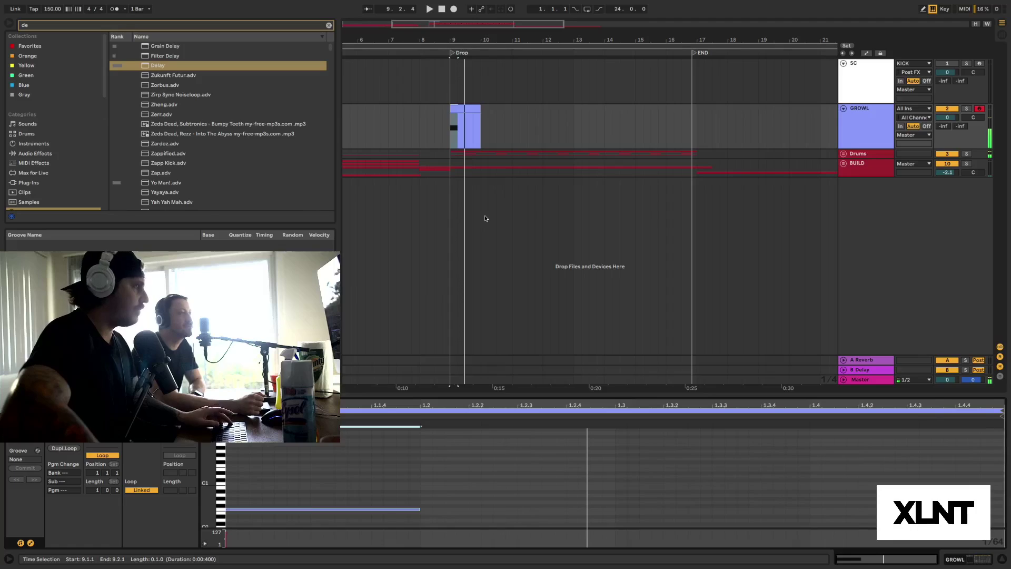
Step: Open the Serum synth on the GROWL track, move its window over the arrangement and enlarge it
{"action": "key", "text": "shift+Tab"}
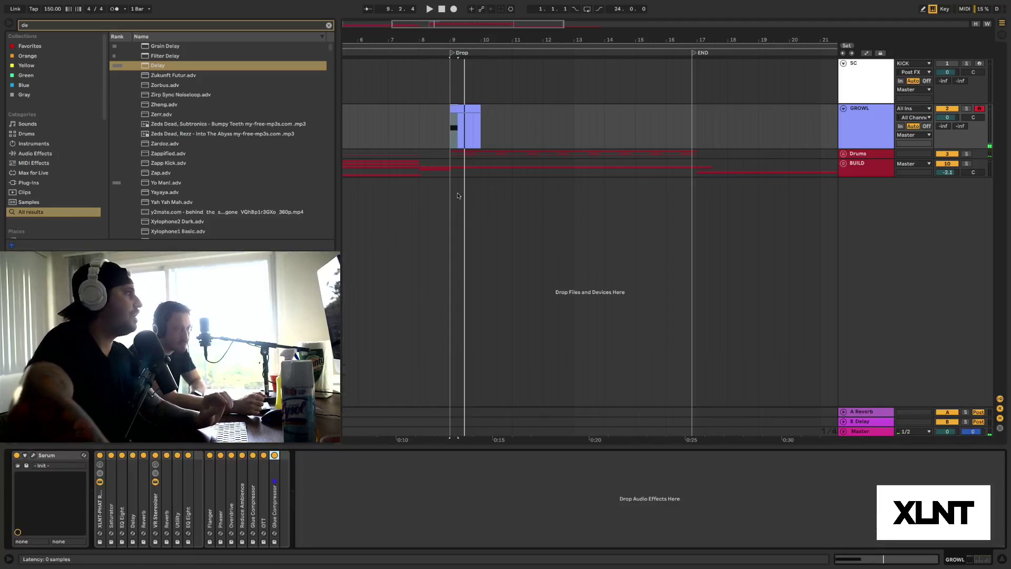
{"action": "left_click", "coordinate": [31, 455]}
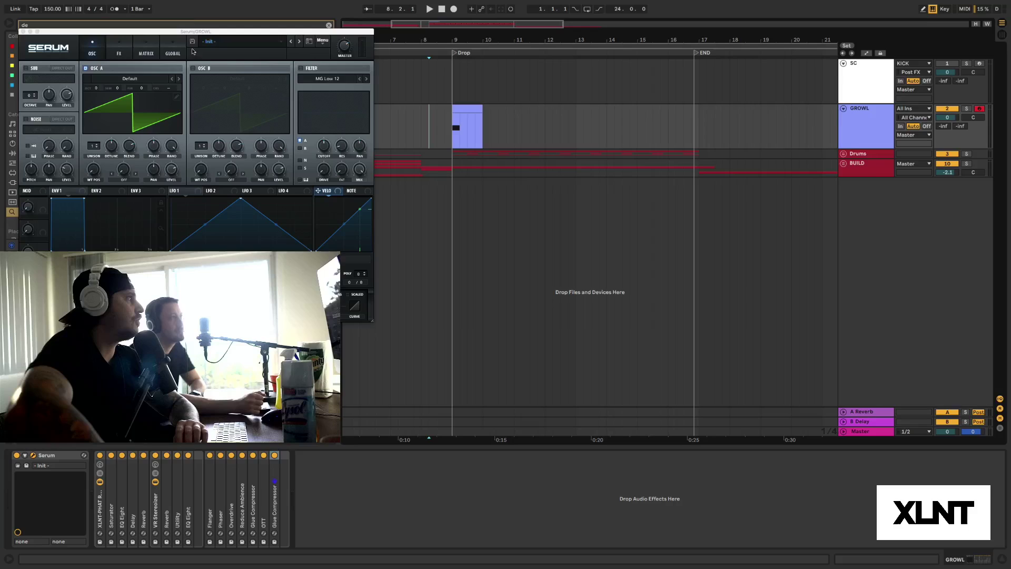
{"action": "left_click_drag", "start_coordinate": [193, 31], "coordinate": [560, 39]}
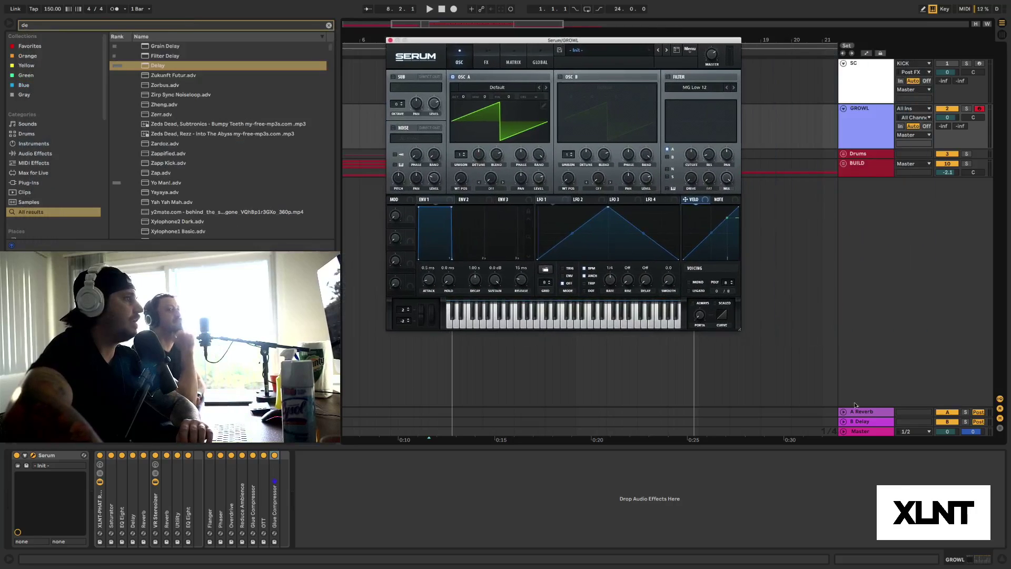
{"action": "left_click_drag", "start_coordinate": [737, 330], "coordinate": [790, 411]}
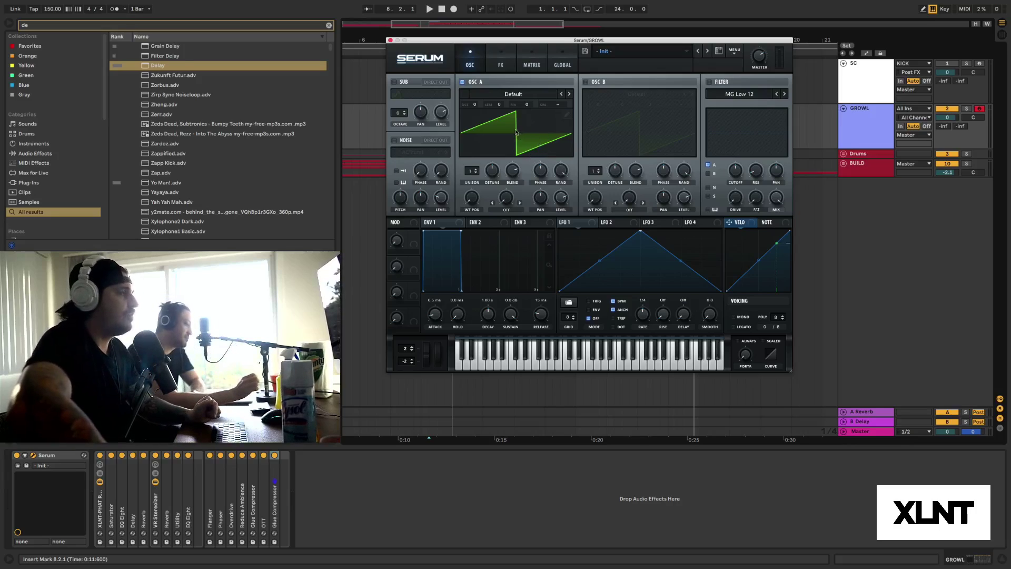
Step: Load the Grimace [SN] wavetable from the Spectral category into oscillator A and audition a note
{"action": "left_click", "coordinate": [510, 95]}
{"action": "mouse_move", "coordinate": [495, 409]}
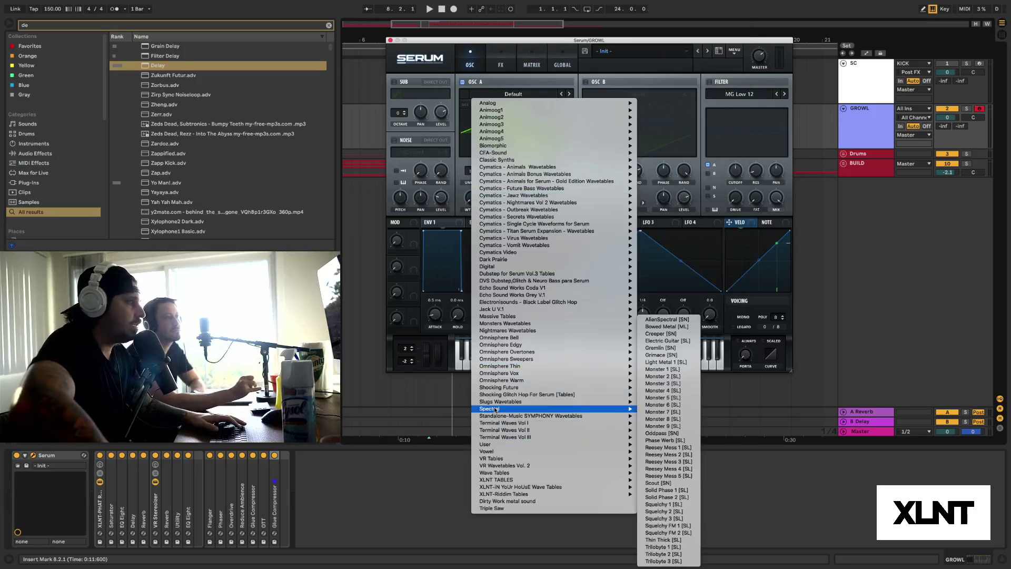
{"action": "mouse_move", "coordinate": [583, 401]}
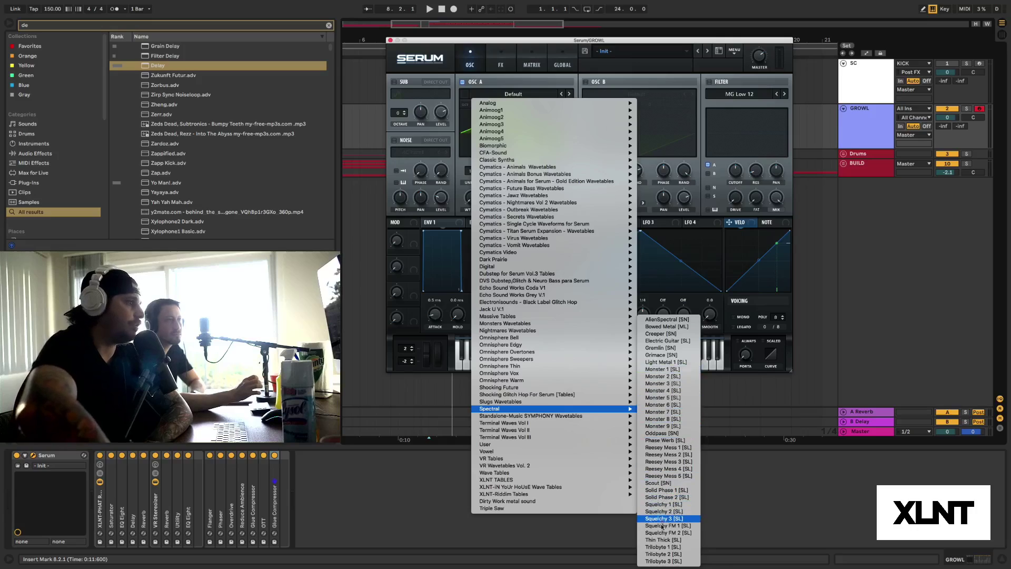
{"action": "left_click", "coordinate": [667, 356]}
{"action": "key", "text": "a"}
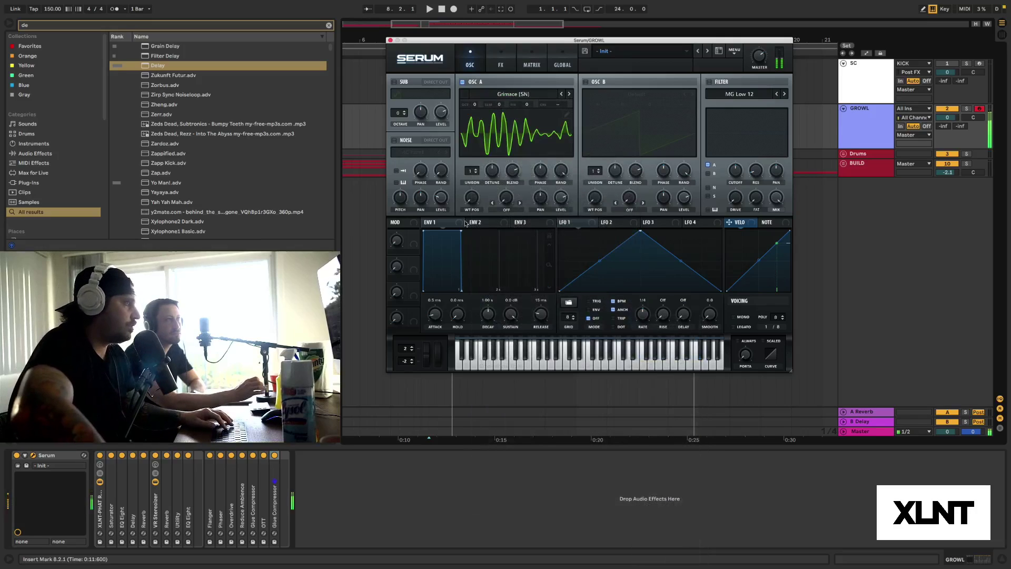
Step: Sweep oscillator A's wavetable position while playing notes to hear how the timbre changes
{"action": "mouse_move", "coordinate": [471, 204]}
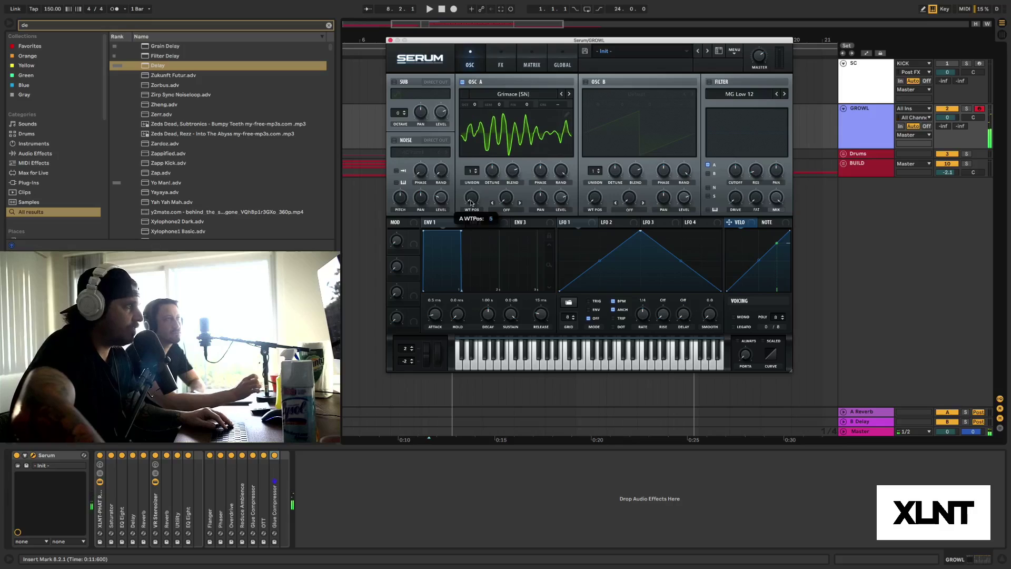
{"action": "mouse_move", "coordinate": [471, 203]}
{"action": "left_mouse_down"}
{"action": "mouse_move", "coordinate": [479, 153]}
{"action": "mouse_move", "coordinate": [462, 205]}
{"action": "mouse_move", "coordinate": [495, 123]}
{"action": "mouse_move", "coordinate": [475, 200]}
{"action": "left_mouse_up"}
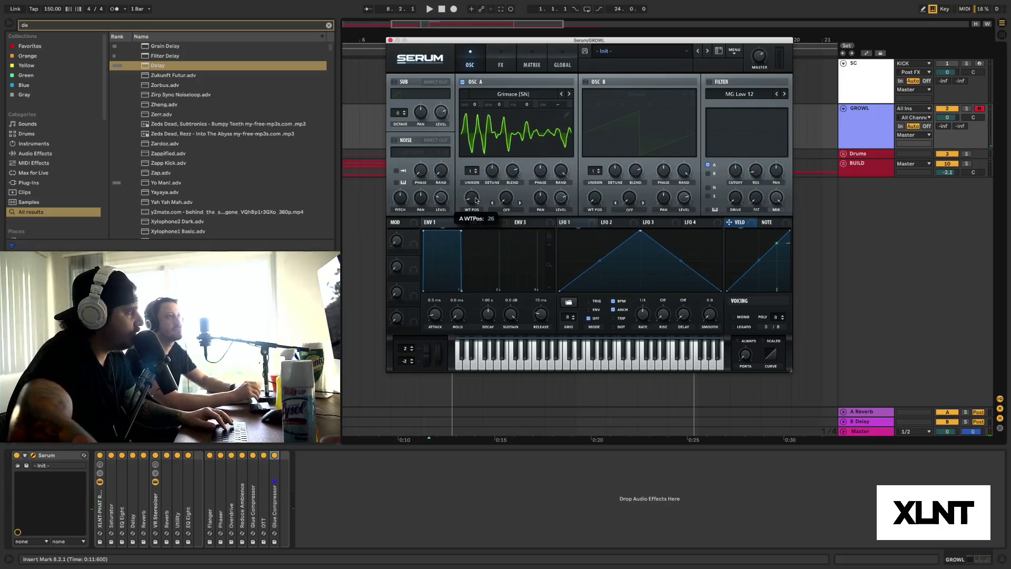
{"action": "key", "text": "a"}
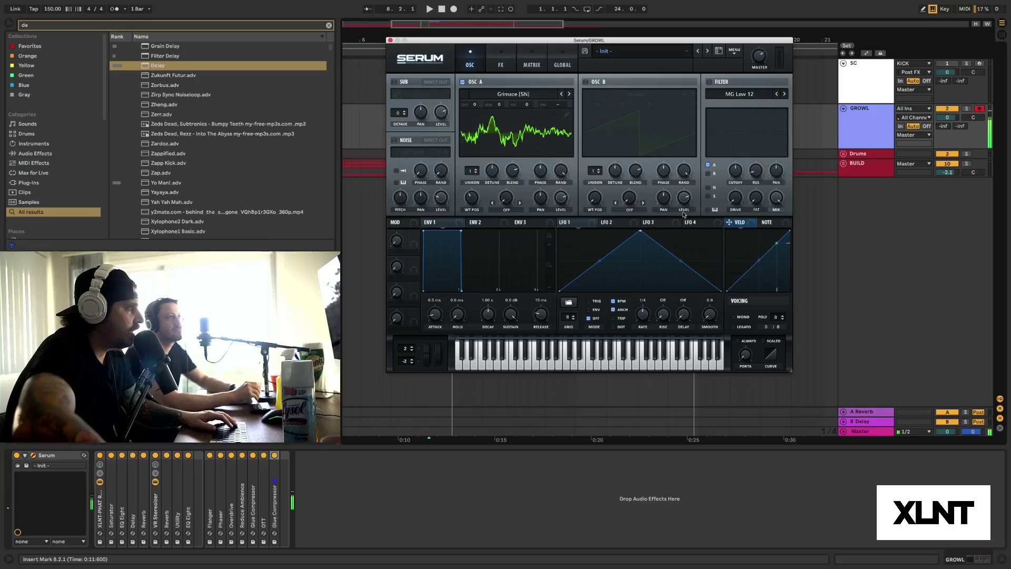
Step: Reshape LFO 1 with its peak slightly before the middle, an outward-bulging rise and an inward-curving fall
{"action": "left_click_drag", "start_coordinate": [639, 236], "coordinate": [619, 232]}
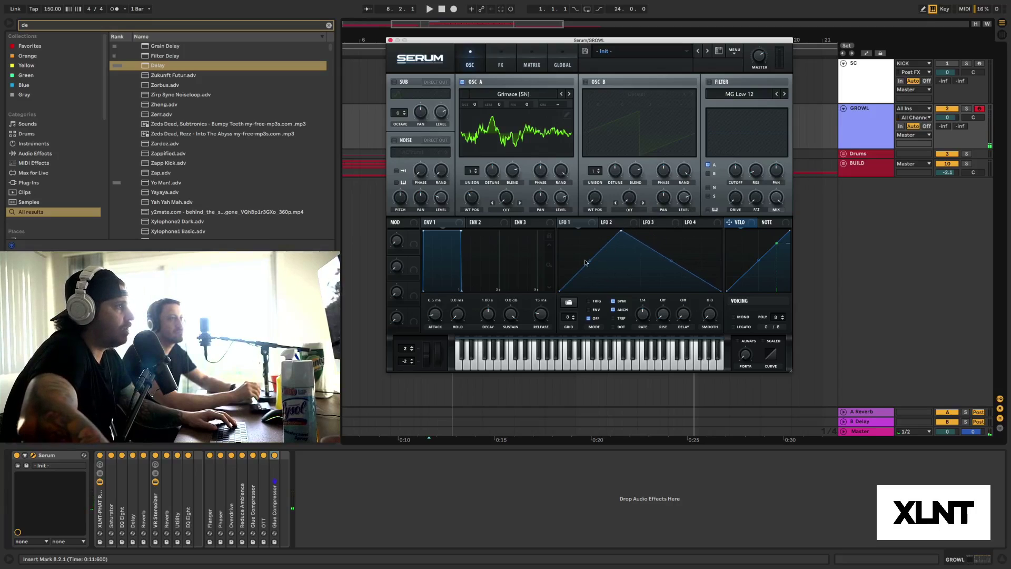
{"action": "left_click_drag", "start_coordinate": [586, 261], "coordinate": [631, 232]}
{"action": "left_click_drag", "start_coordinate": [673, 261], "coordinate": [672, 264]}
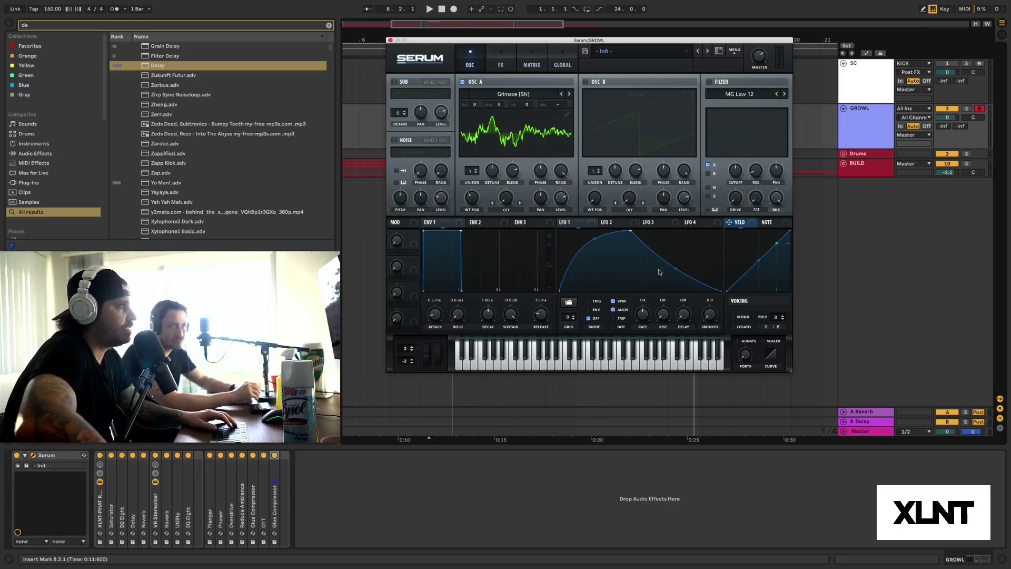
{"action": "left_click_drag", "start_coordinate": [677, 267], "coordinate": [680, 256]}
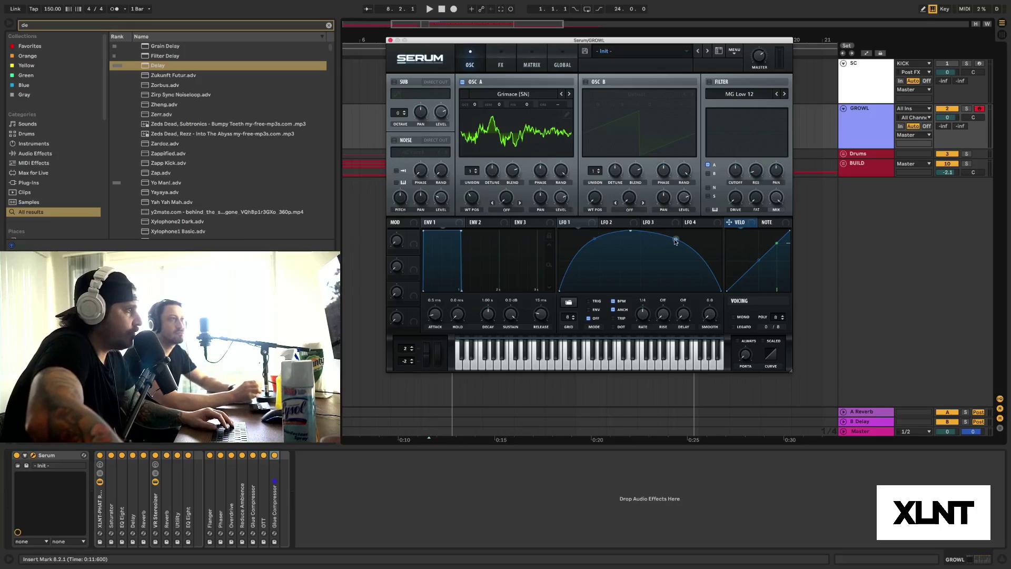
{"action": "mouse_move", "coordinate": [676, 241]}
{"action": "left_mouse_down"}
{"action": "mouse_move", "coordinate": [676, 267]}
{"action": "mouse_move", "coordinate": [673, 253]}
{"action": "left_mouse_up"}
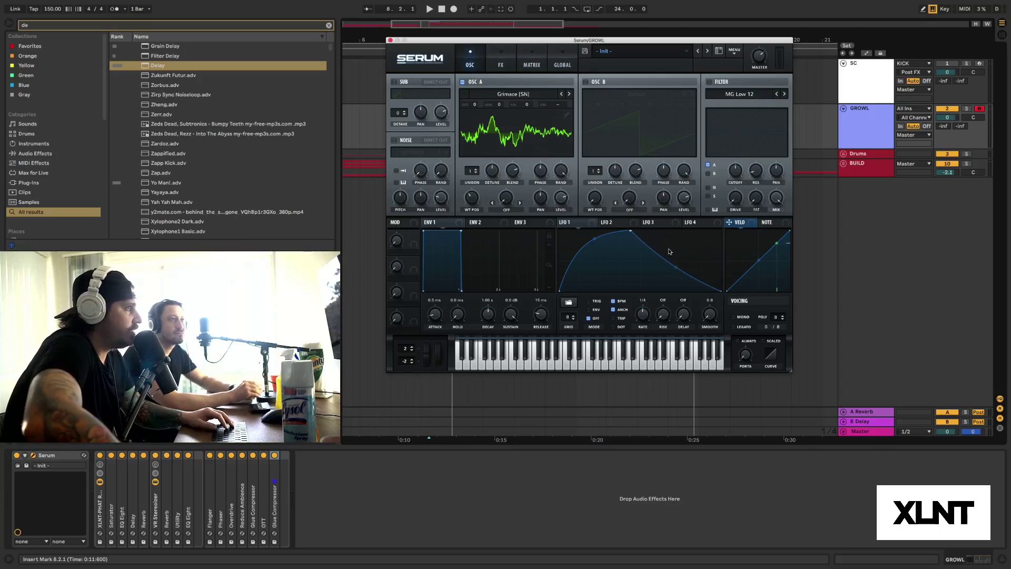
Step: Assign LFO 1 to oscillator A's wavetable position, set the LFO mode to Trig and uncover the GROWL clip
{"action": "left_click_drag", "start_coordinate": [588, 226], "coordinate": [471, 197]}
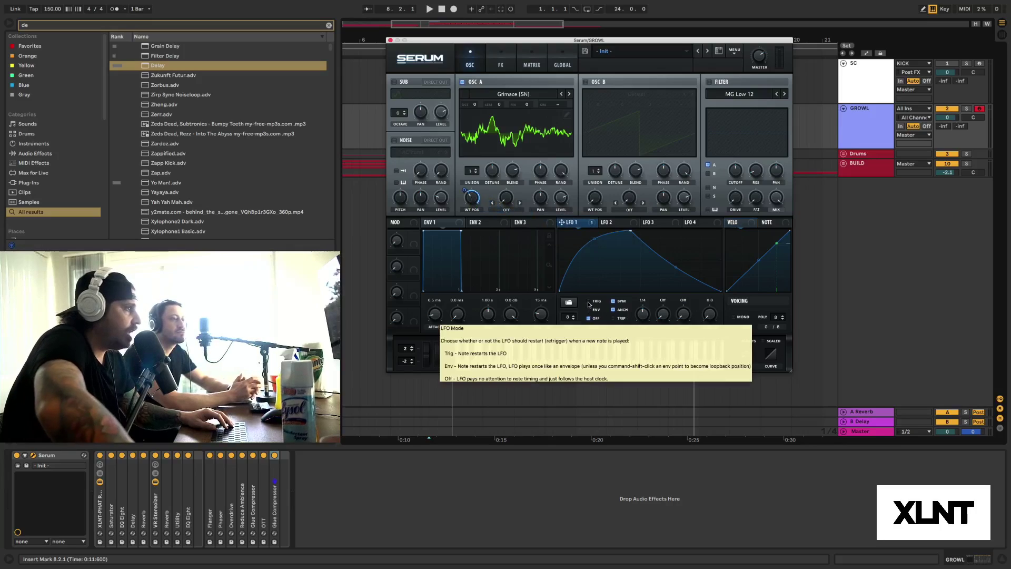
{"action": "left_click", "coordinate": [589, 309]}
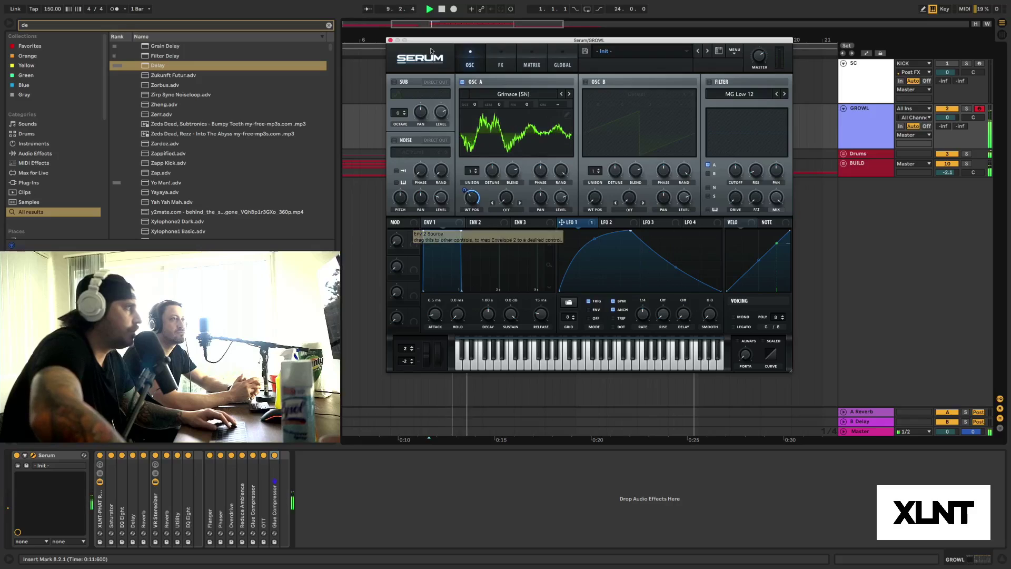
{"action": "mouse_move", "coordinate": [418, 41]}
{"action": "left_mouse_down"}
{"action": "mouse_move", "coordinate": [555, 99]}
{"action": "mouse_move", "coordinate": [528, 101]}
{"action": "left_mouse_up"}
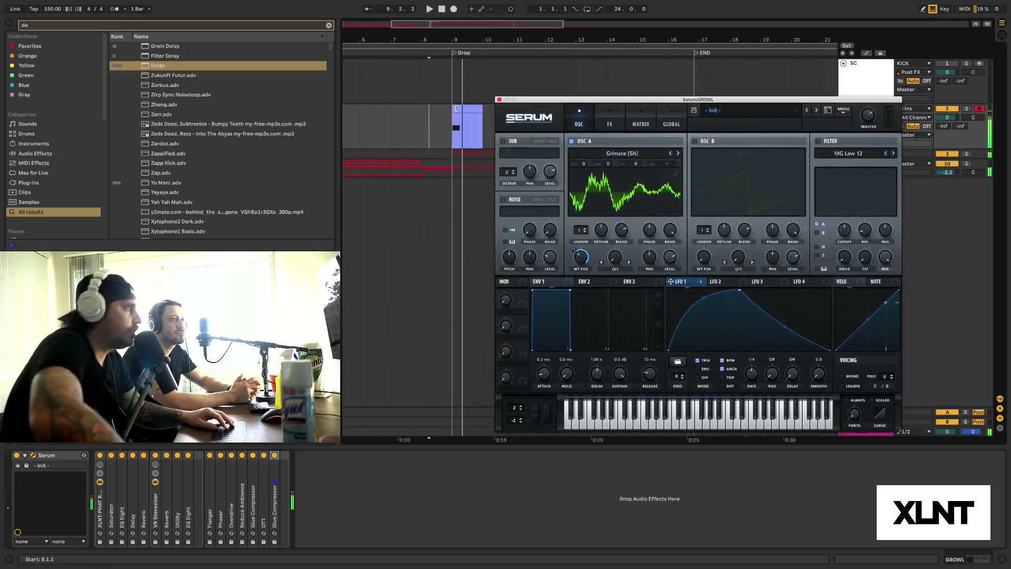
Step: Set LFO 1's rate to 1/2 and adjust its modulation depth on oscillator A's wavetable position while auditioning the GROWL clip
{"action": "left_click", "coordinate": [458, 107]}
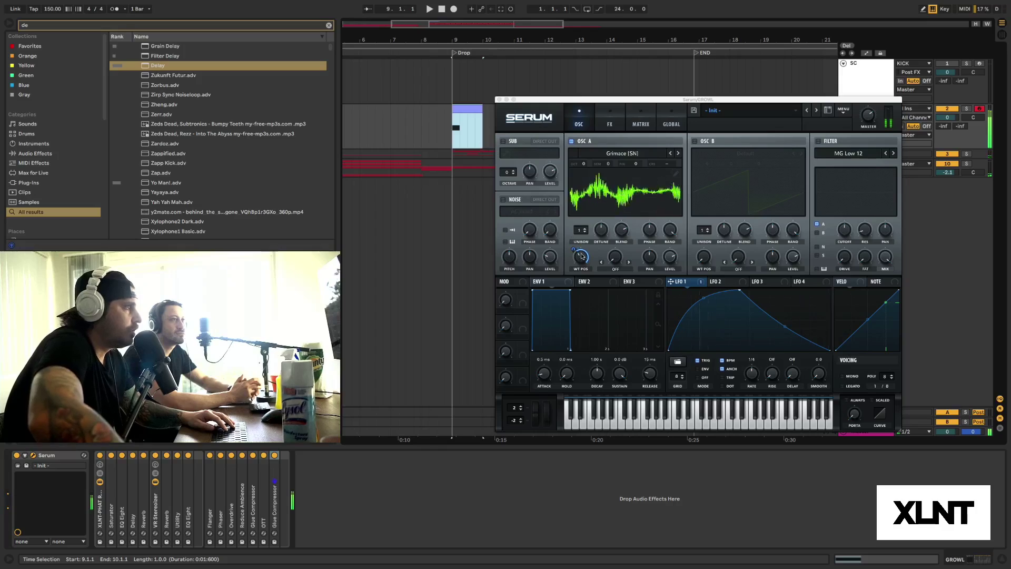
{"action": "left_click_drag", "start_coordinate": [752, 376], "coordinate": [752, 375]}
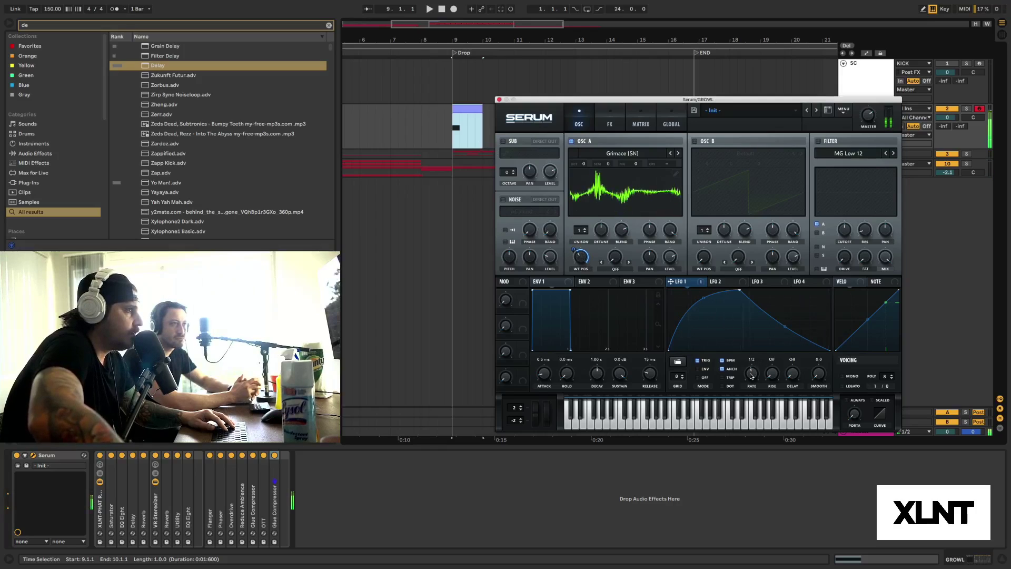
{"action": "key", "text": "space"}
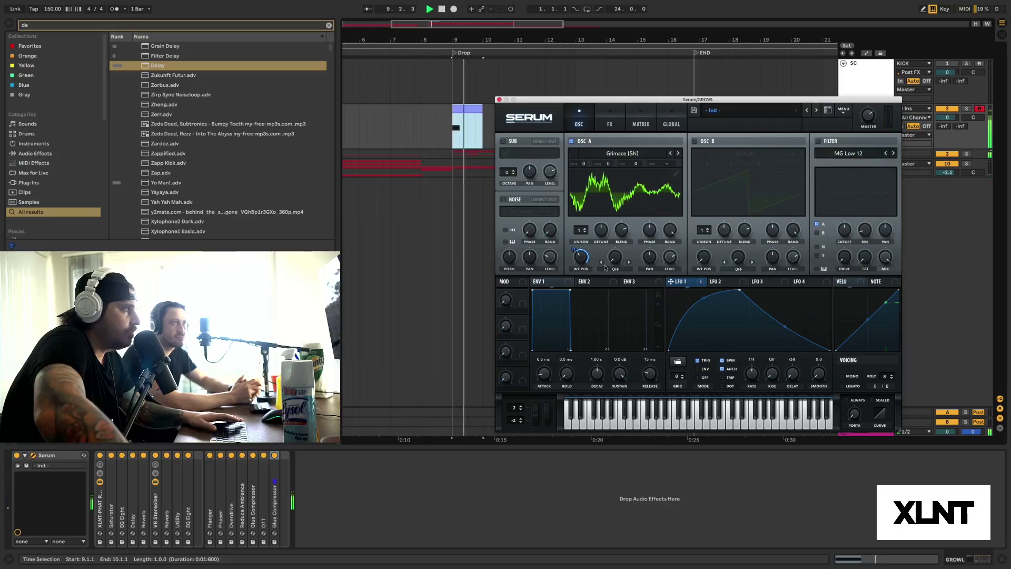
{"action": "mouse_move", "coordinate": [574, 255]}
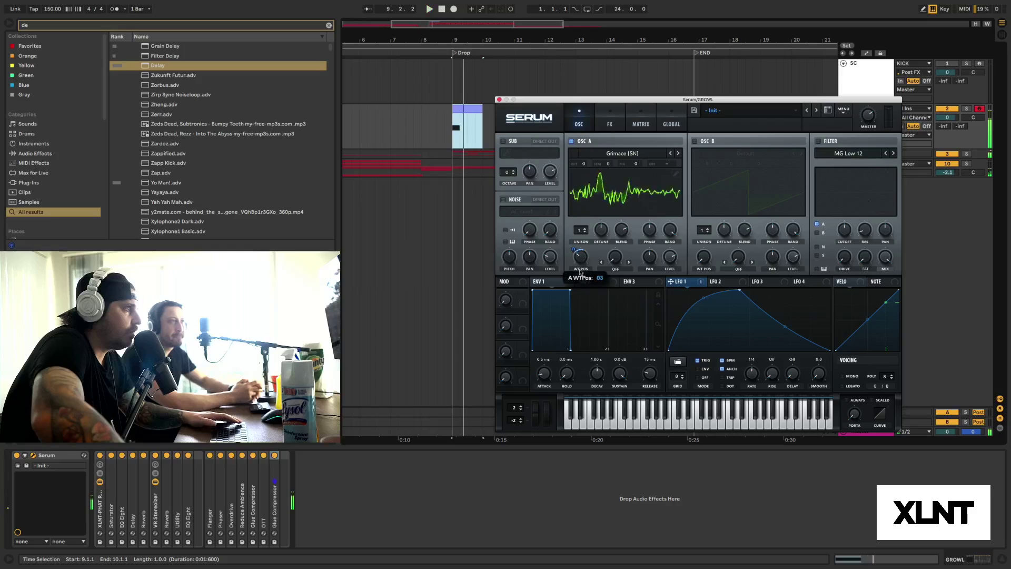
{"action": "left_click_drag", "start_coordinate": [574, 254], "coordinate": [574, 240]}
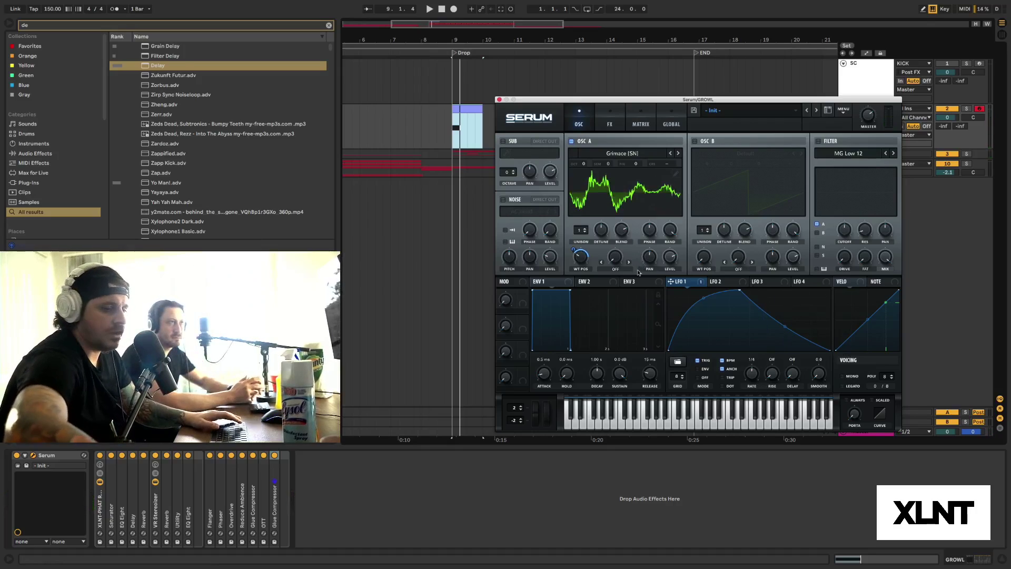
Step: Set oscillator A's warp mode to Bend +/- and sweep the warp amount on both sides of centre while playing the clip
{"action": "left_click", "coordinate": [619, 270]}
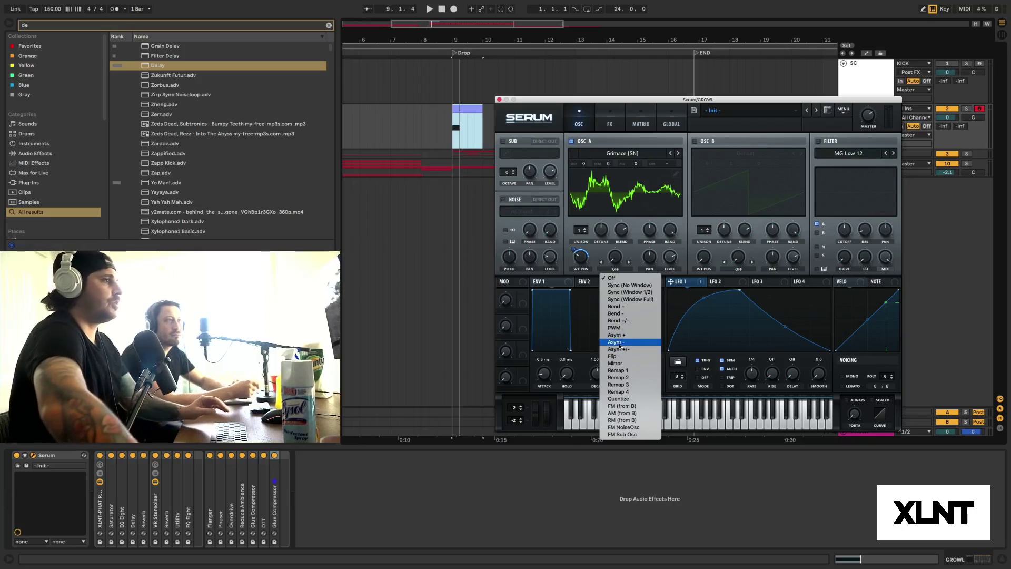
{"action": "left_click", "coordinate": [628, 315]}
{"action": "left_click_drag", "start_coordinate": [614, 256], "coordinate": [615, 268]}
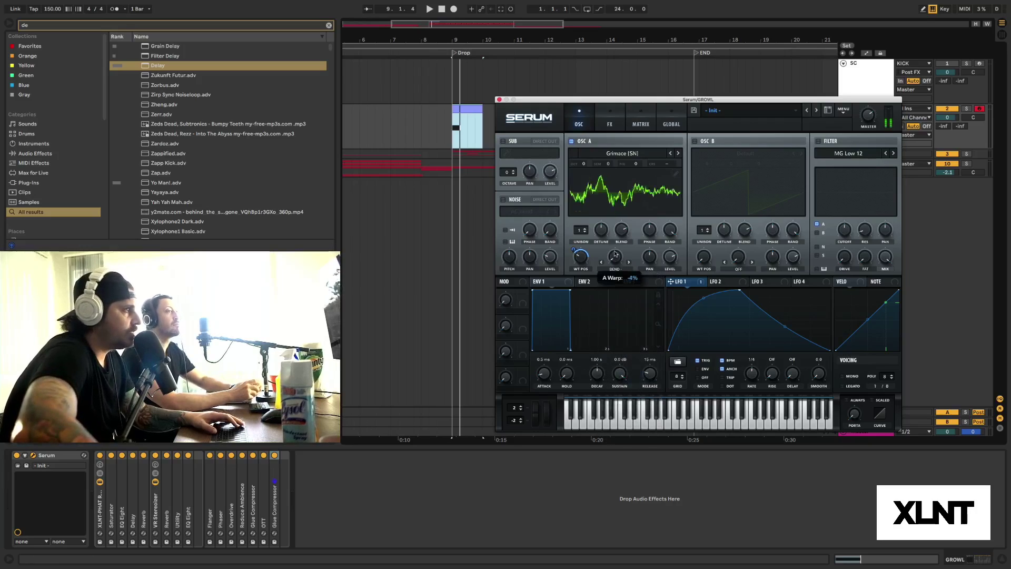
{"action": "key", "text": "space"}
{"action": "left_click_drag", "start_coordinate": [633, 202], "coordinate": [637, 255]}
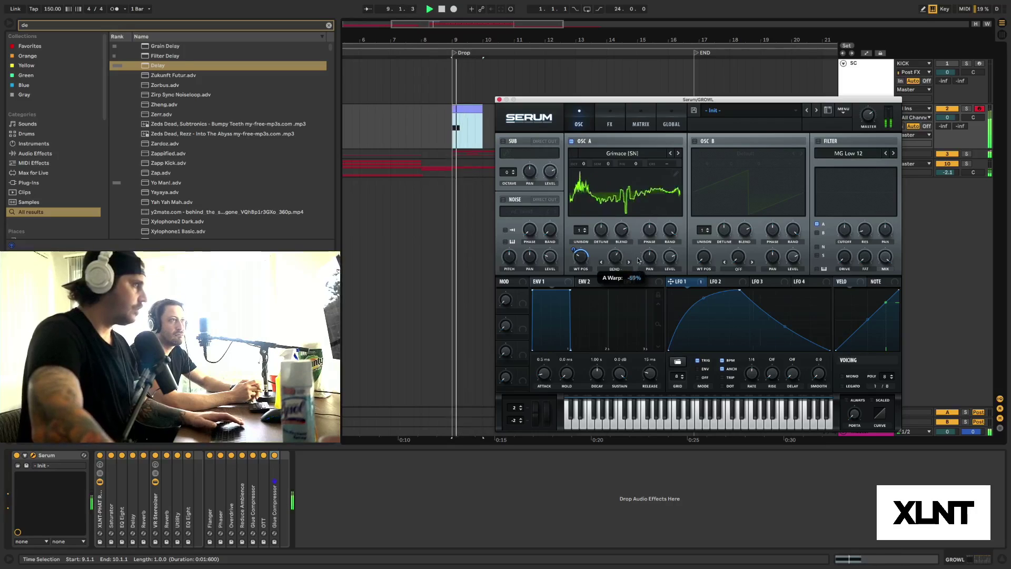
{"action": "left_click_drag", "start_coordinate": [644, 243], "coordinate": [613, 269]}
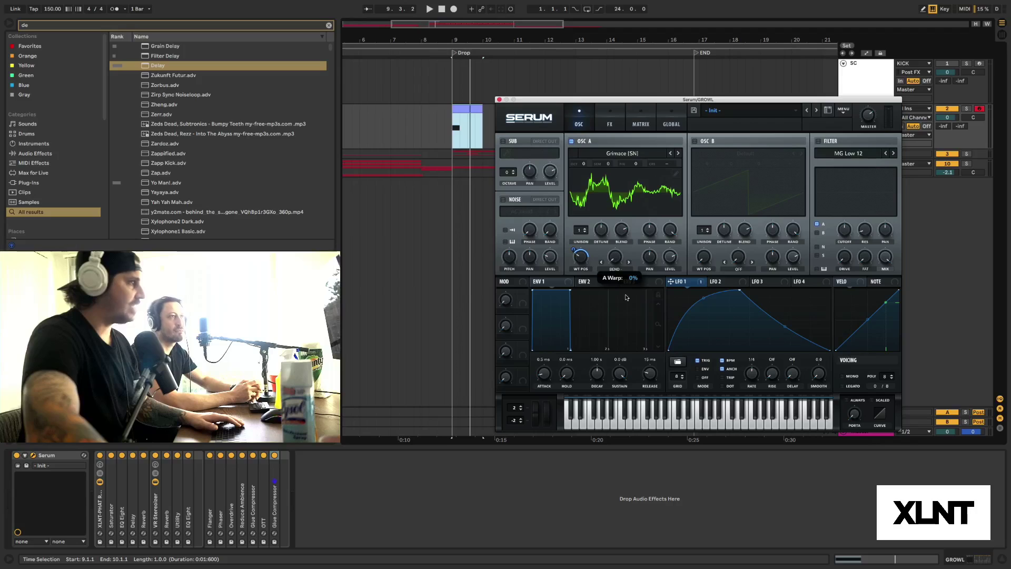
{"action": "left_click_drag", "start_coordinate": [626, 291], "coordinate": [627, 280]}
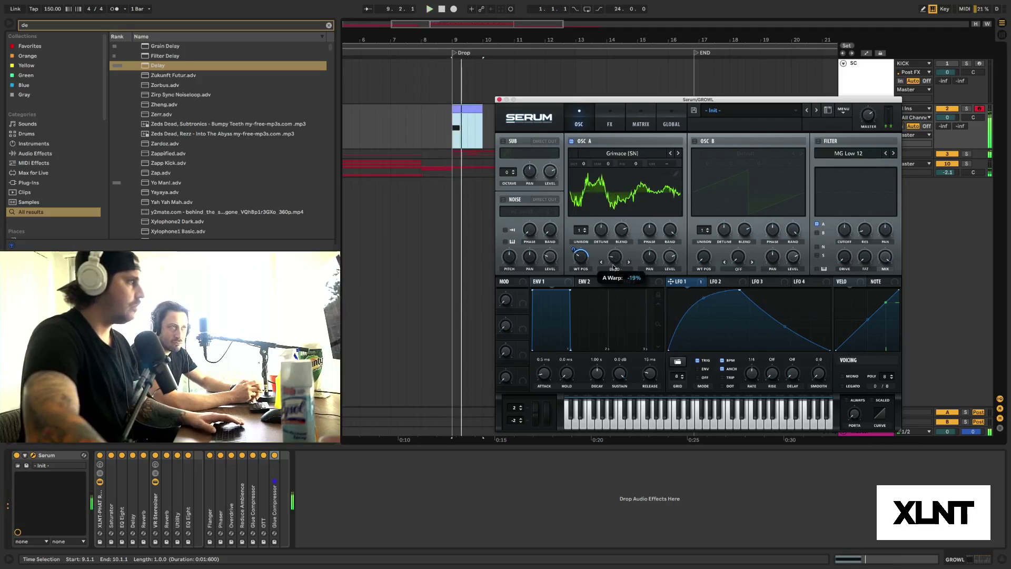
Step: Assign LFO 1 to oscillator A's bend amount and adjust the modulation depth by ear
{"action": "left_click_drag", "start_coordinate": [619, 249], "coordinate": [610, 267]}
{"action": "key", "text": "space"}
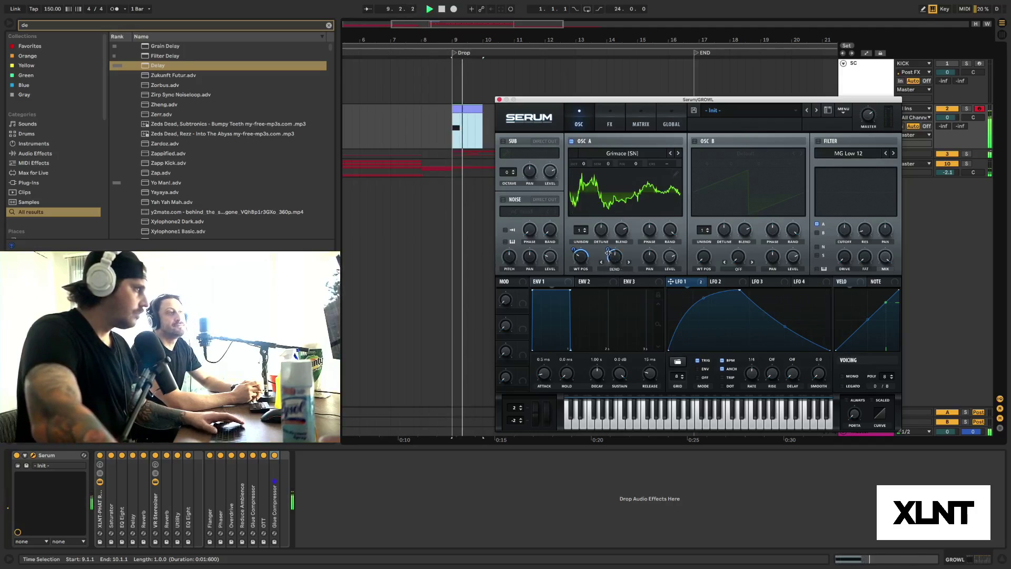
{"action": "mouse_move", "coordinate": [611, 260]}
{"action": "left_mouse_down"}
{"action": "mouse_move", "coordinate": [615, 224]}
{"action": "mouse_move", "coordinate": [610, 252]}
{"action": "left_mouse_up"}
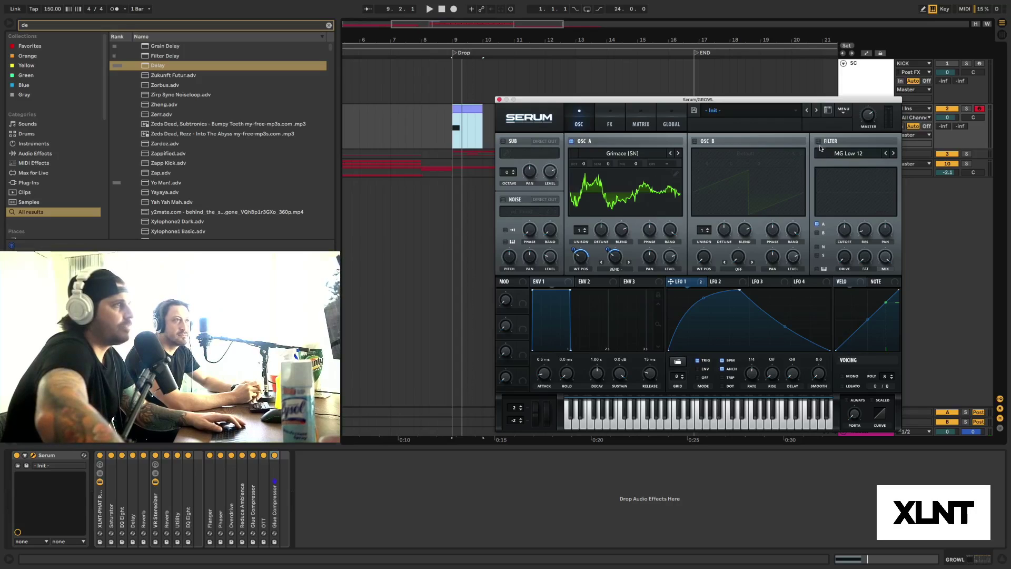
Step: Enable the filter and change its type to HP 12 from the Multi category
{"action": "left_click", "coordinate": [818, 141]}
{"action": "left_click", "coordinate": [826, 154]}
{"action": "left_click", "coordinate": [827, 154]}
{"action": "left_click", "coordinate": [826, 154]}
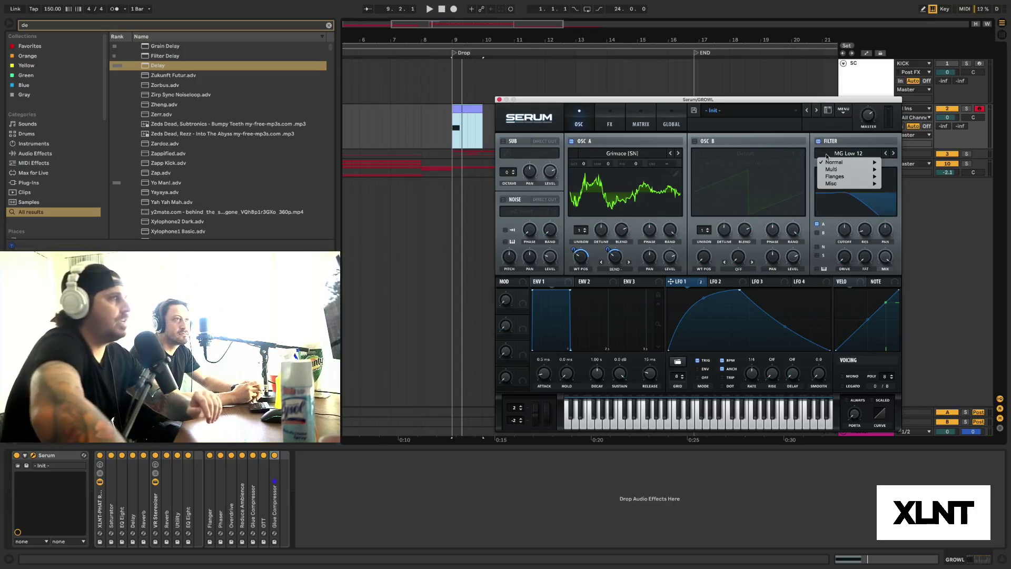
{"action": "mouse_move", "coordinate": [858, 169]}
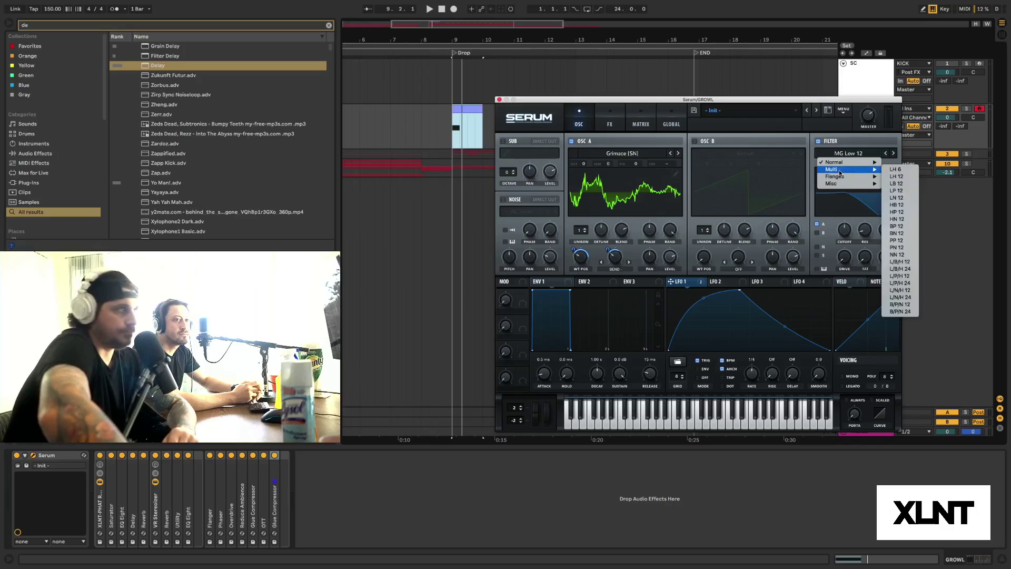
{"action": "left_click", "coordinate": [895, 213]}
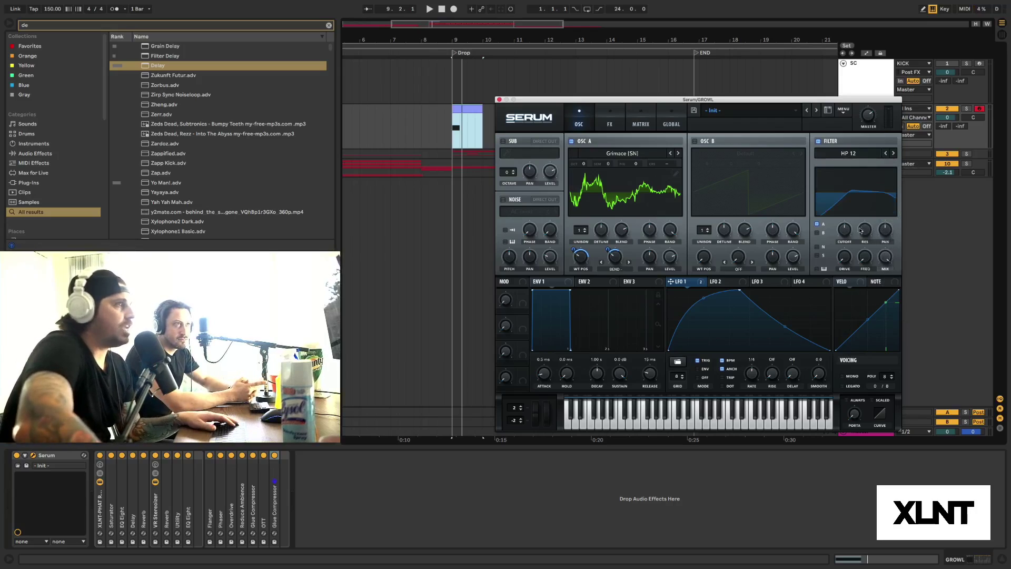
Step: Lower the HP 12 filter's cutoff and assign LFO 1 to it with a small modulation depth, auditioning the clip
{"action": "mouse_move", "coordinate": [846, 232]}
{"action": "left_click_drag", "start_coordinate": [848, 234], "coordinate": [846, 248]}
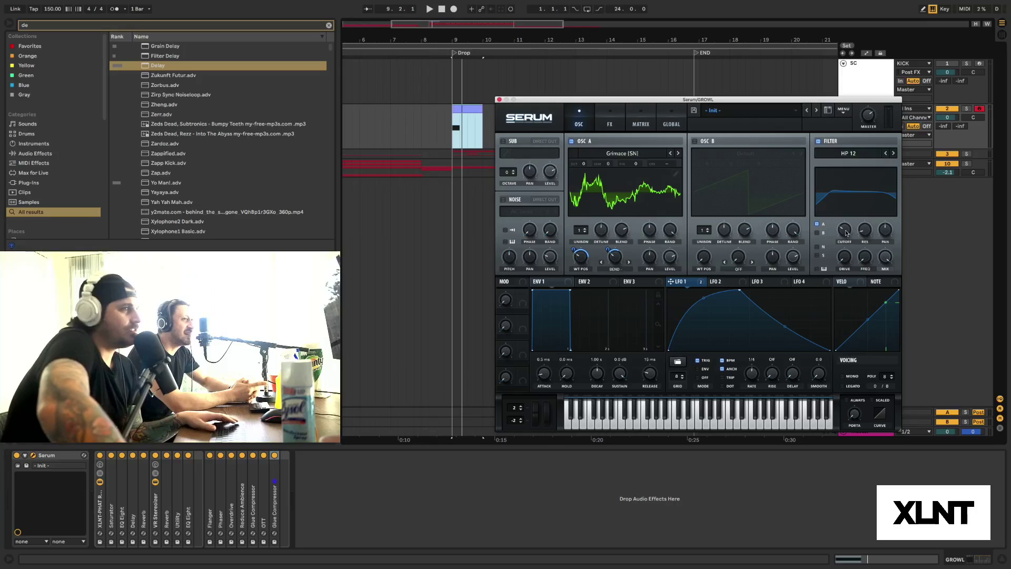
{"action": "key", "text": "space"}
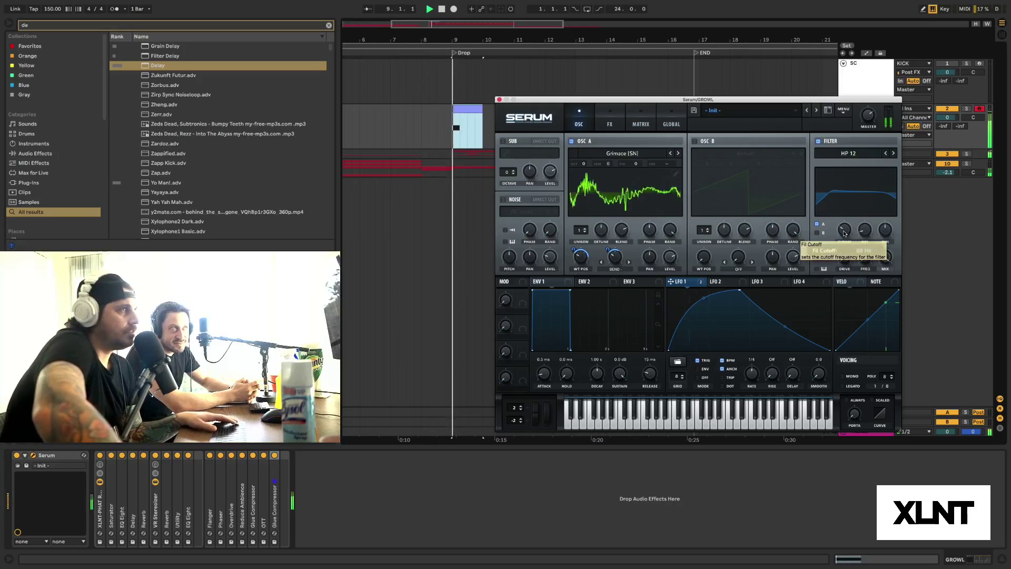
{"action": "left_click", "coordinate": [844, 229]}
{"action": "left_click_drag", "start_coordinate": [845, 230], "coordinate": [841, 233]}
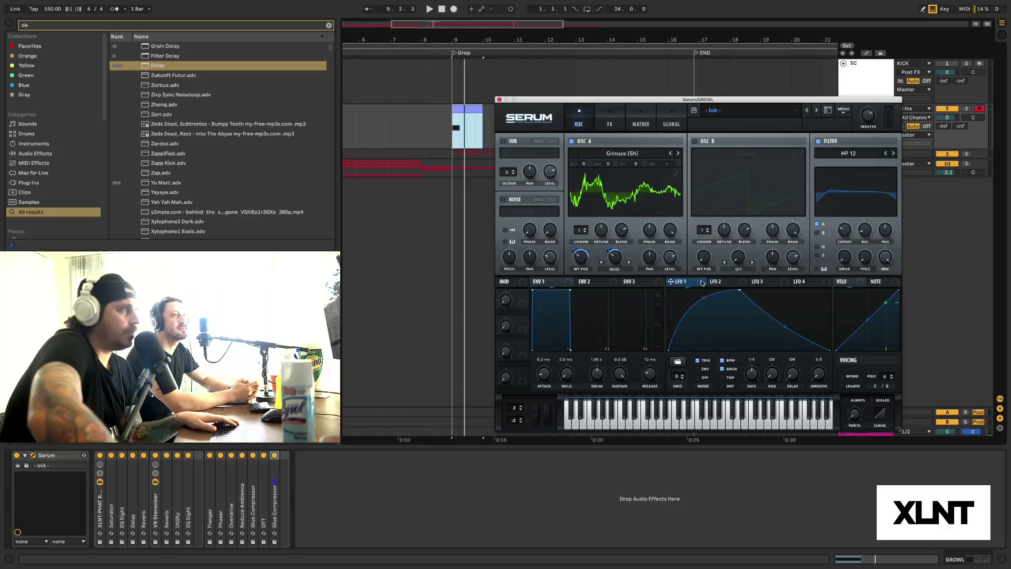
{"action": "left_click_drag", "start_coordinate": [837, 223], "coordinate": [834, 231]}
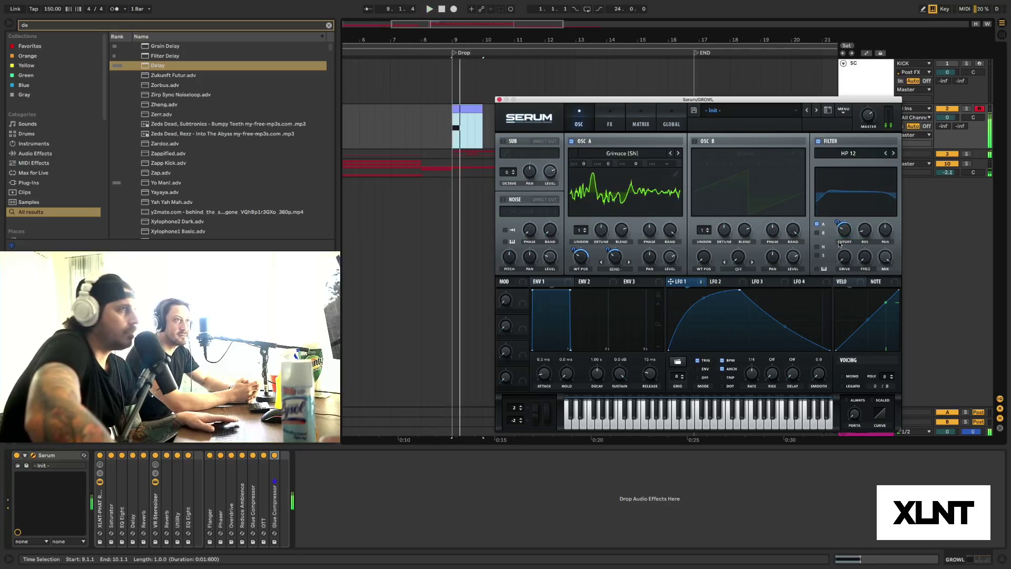
{"action": "mouse_move", "coordinate": [837, 240]}
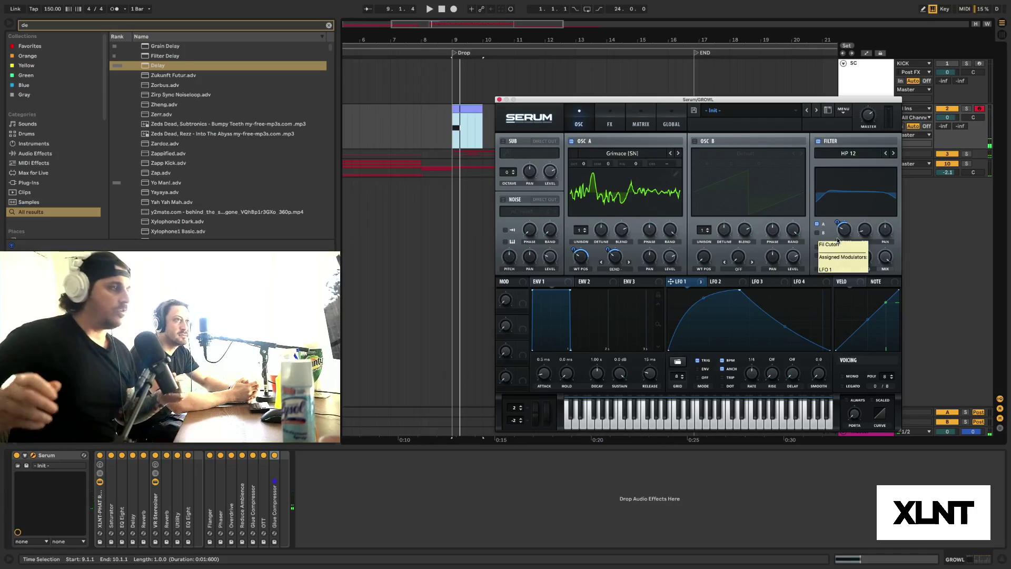
Step: Raise the filter's resonance and fine-tune the cutoff and its LFO 1 modulation depth during playback
{"action": "left_click_drag", "start_coordinate": [863, 231], "coordinate": [865, 201]}
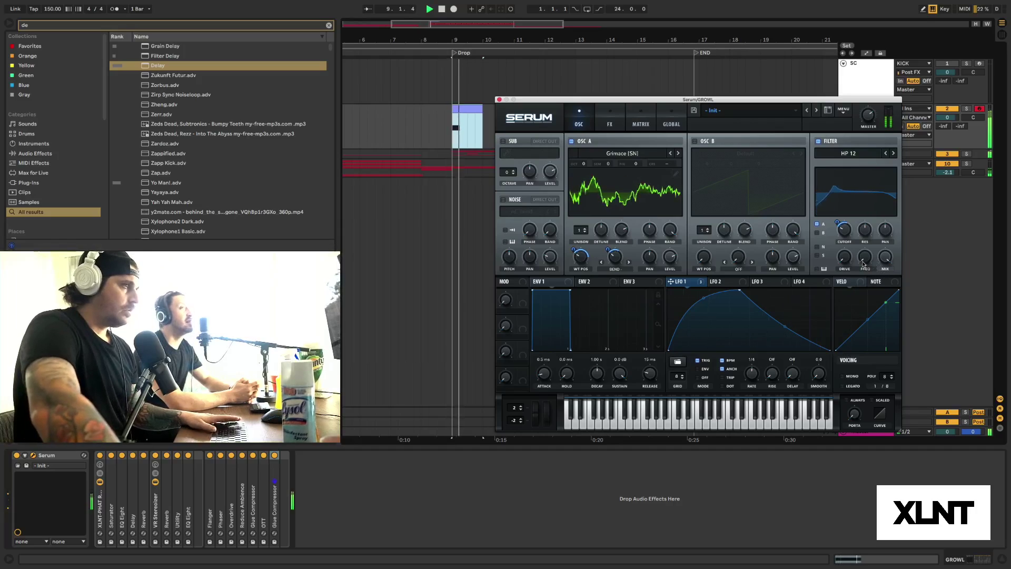
{"action": "key", "text": "space"}
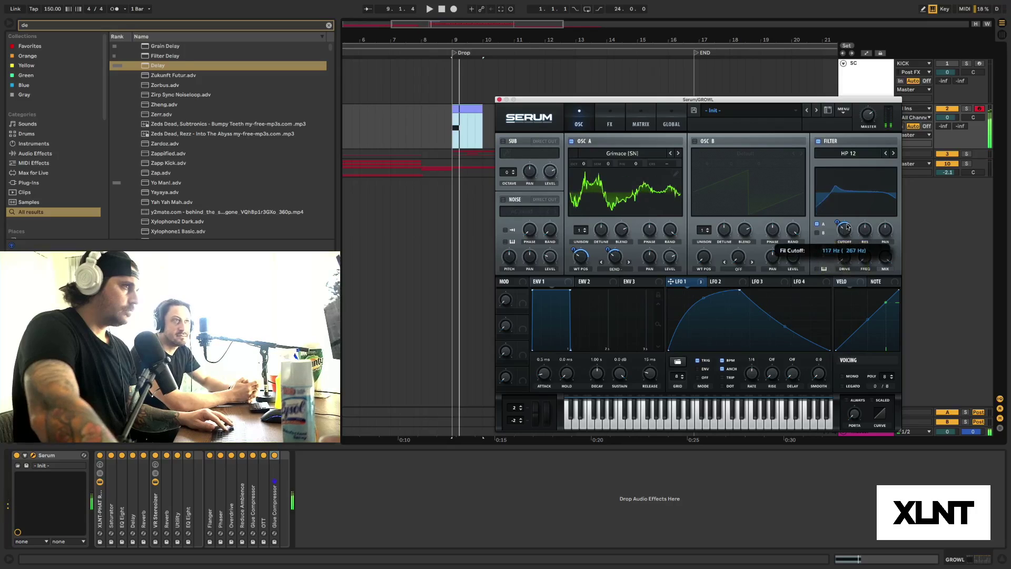
{"action": "left_click_drag", "start_coordinate": [846, 227], "coordinate": [847, 237]}
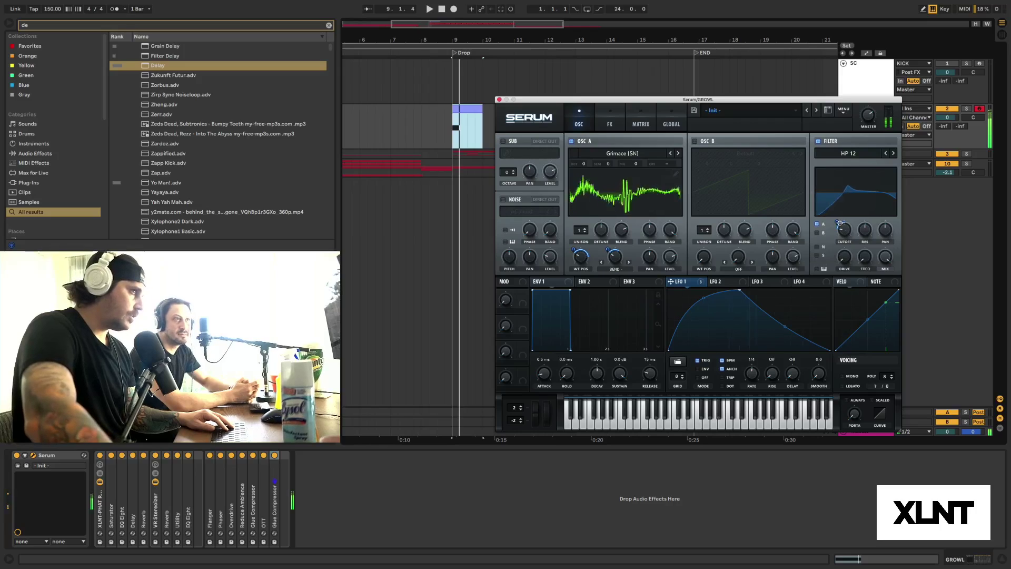
{"action": "left_click_drag", "start_coordinate": [839, 223], "coordinate": [839, 221]}
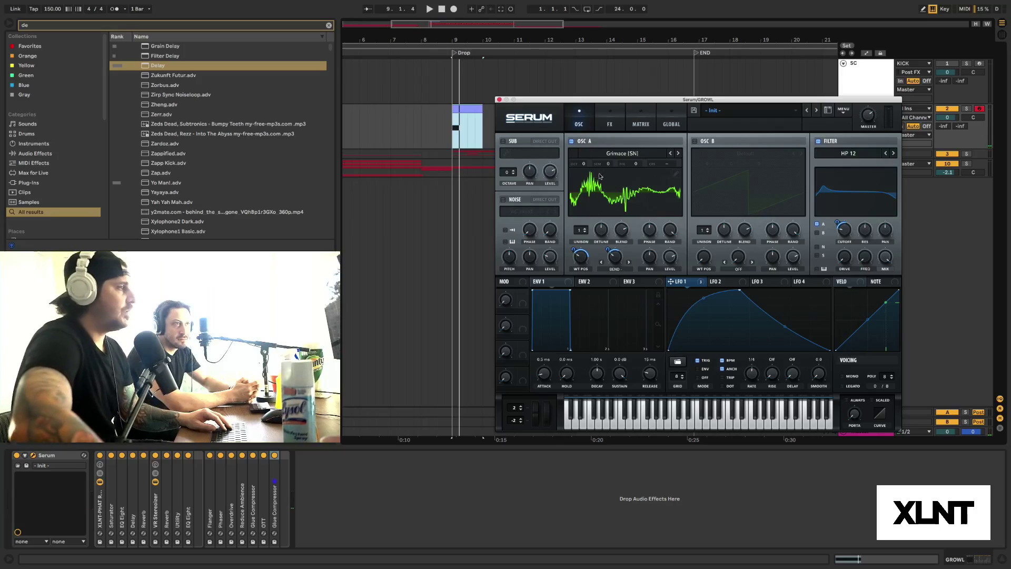
Step: Load Basic Shapes from the Analog category into oscillator A, bypass LFO 1 on its wavetable position and sweep that position manually
{"action": "left_click", "coordinate": [629, 153]}
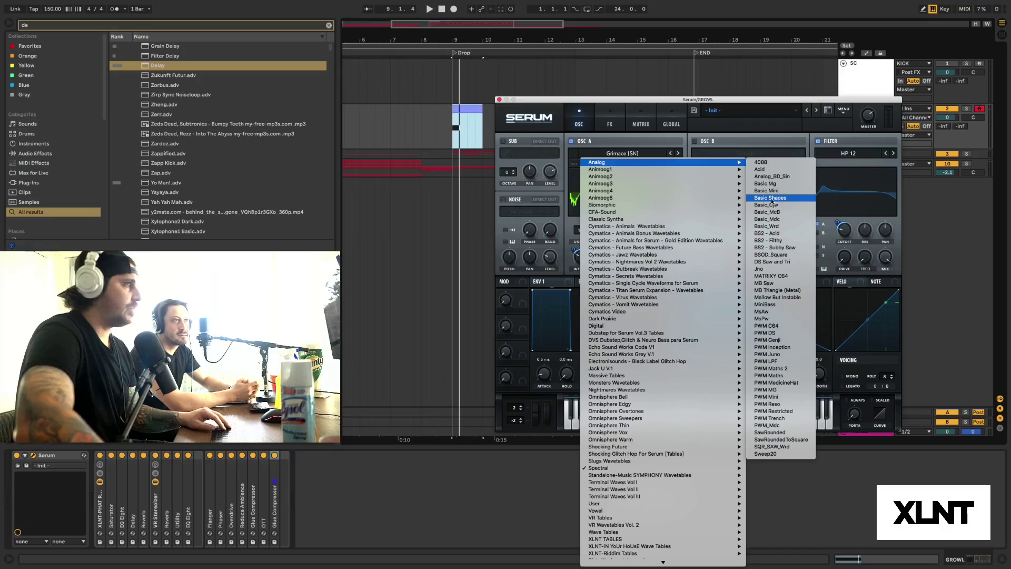
{"action": "left_click", "coordinate": [768, 198]}
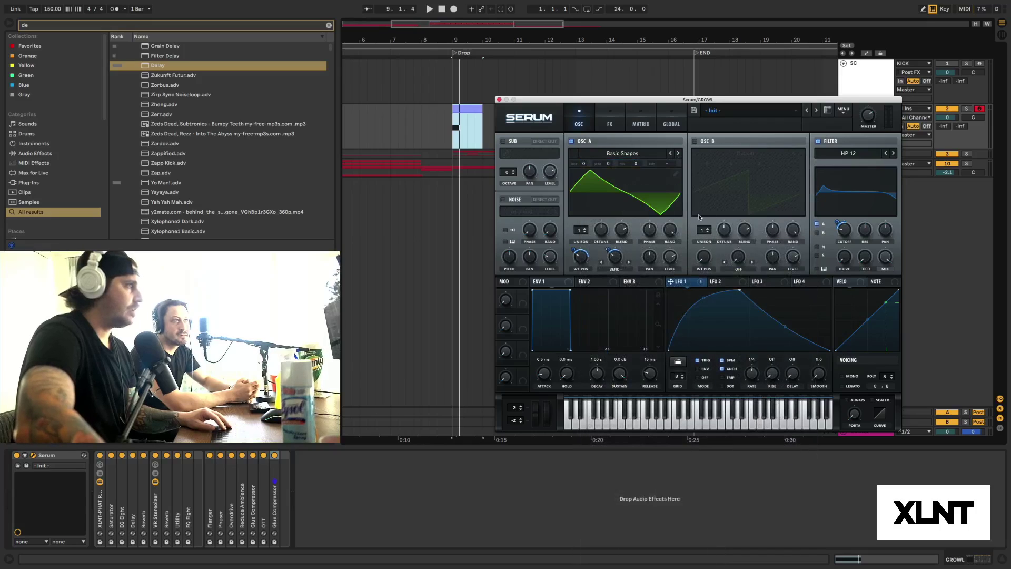
{"action": "right_click", "coordinate": [581, 258]}
{"action": "left_click", "coordinate": [600, 275]}
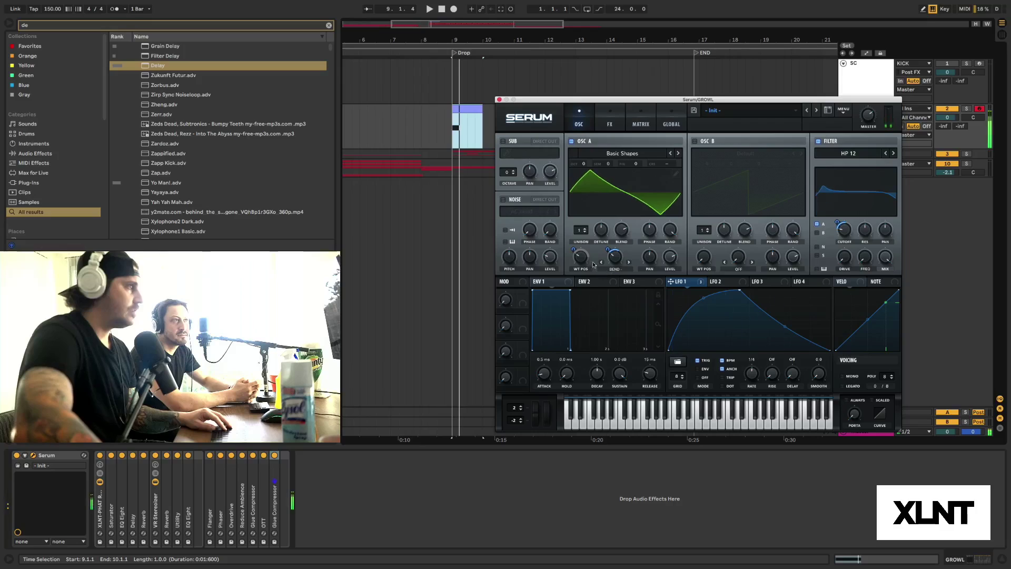
{"action": "left_click_drag", "start_coordinate": [583, 265], "coordinate": [572, 220]}
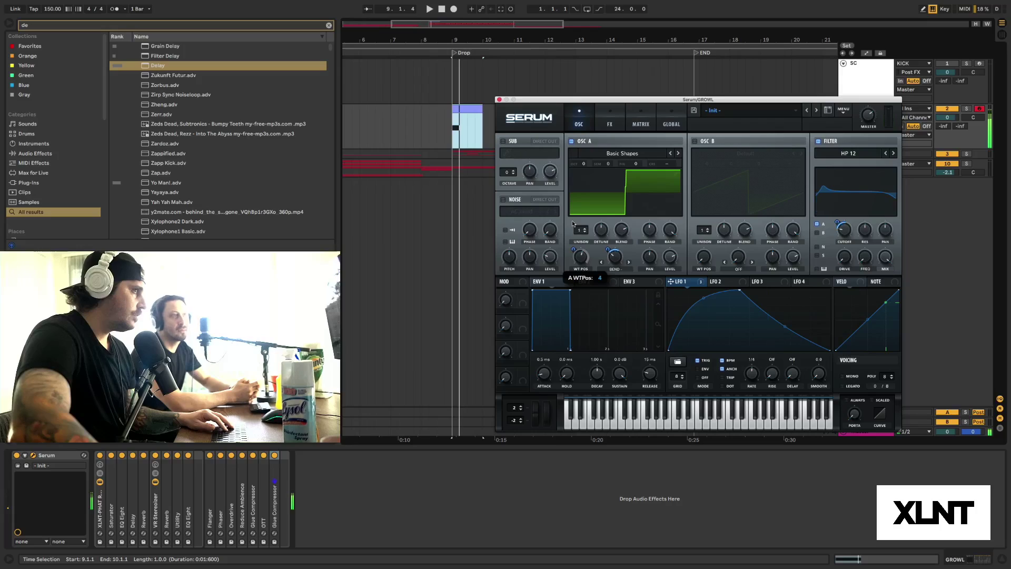
{"action": "left_click_drag", "start_coordinate": [572, 230], "coordinate": [604, 222]}
Step: Try the Gremlin [SN] wavetable with LFO 1's position modulation re-enabled, and return oscillator A to Grimace [SN]
{"action": "left_click", "coordinate": [634, 153]}
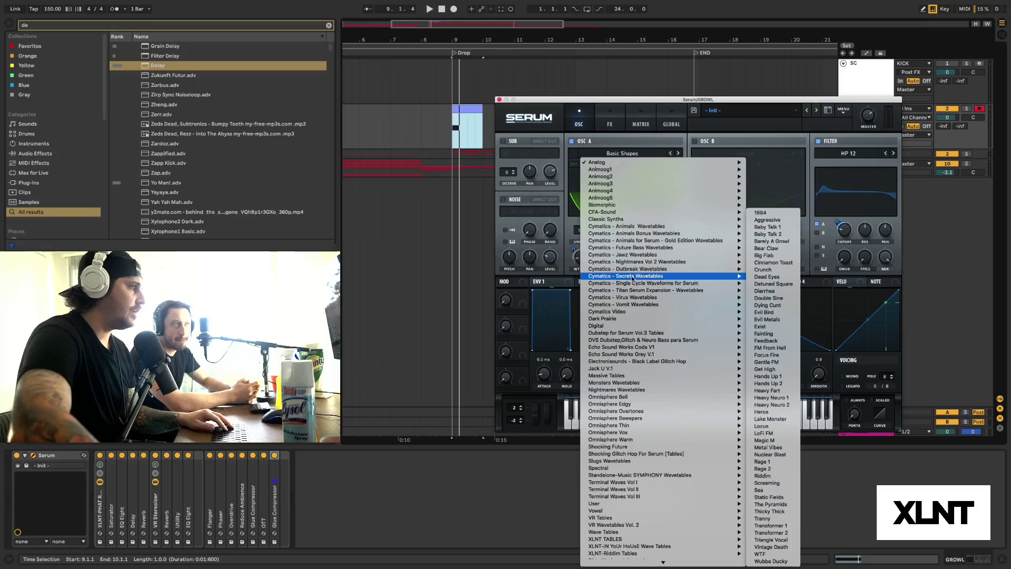
{"action": "mouse_move", "coordinate": [653, 467]}
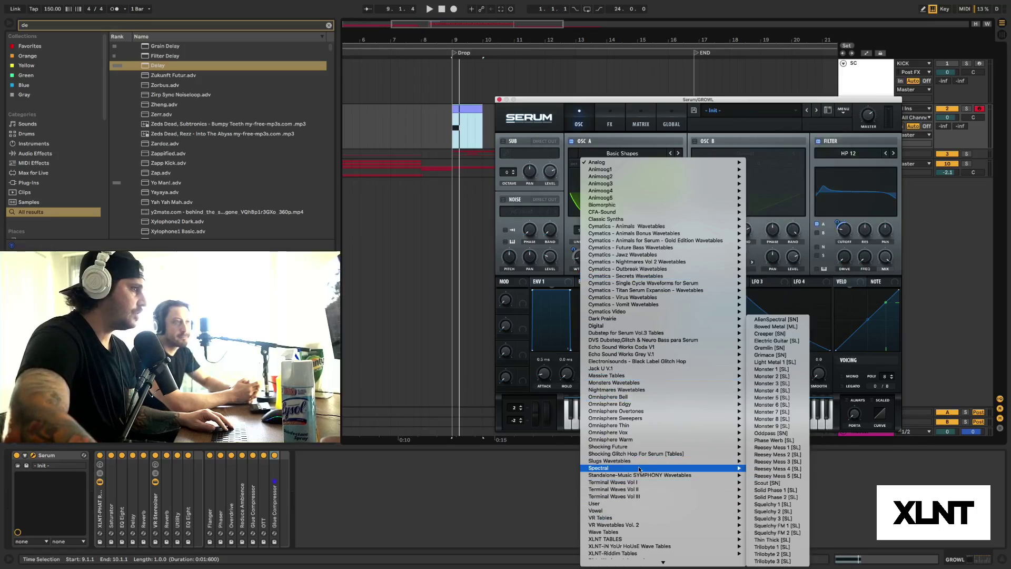
{"action": "left_click", "coordinate": [777, 348]}
{"action": "right_click", "coordinate": [580, 256]}
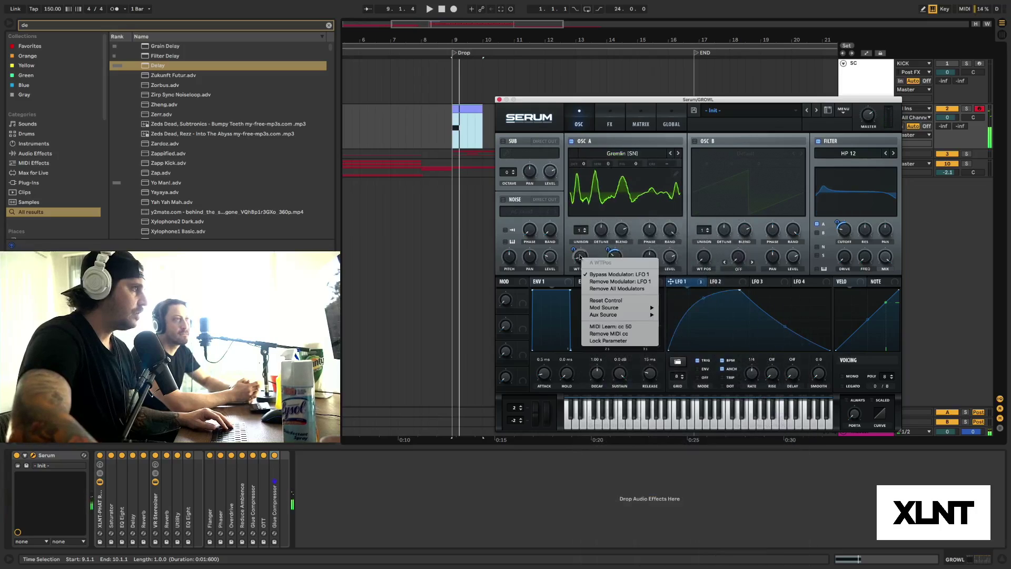
{"action": "left_click", "coordinate": [611, 274]}
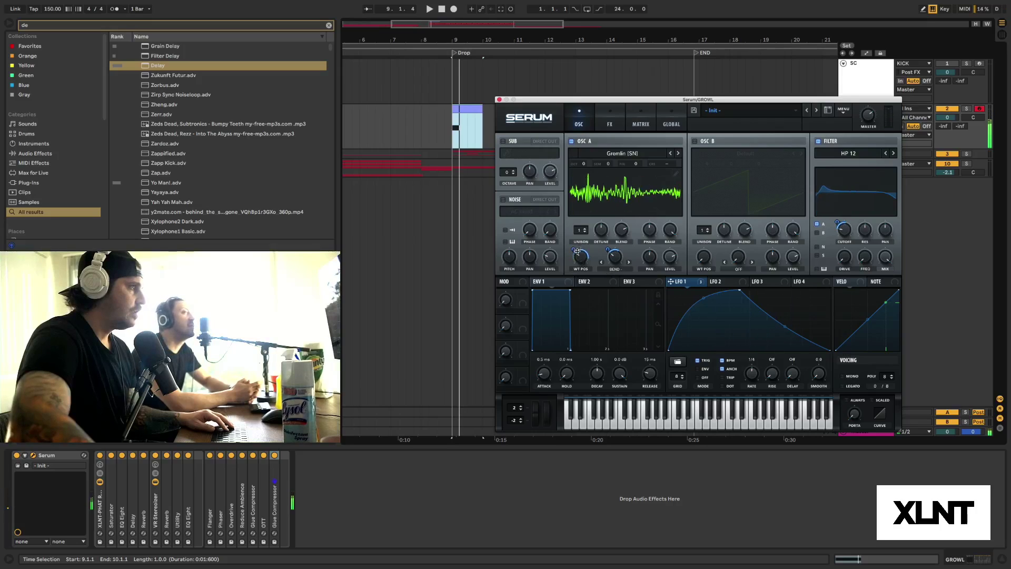
{"action": "left_click", "coordinate": [672, 153]}
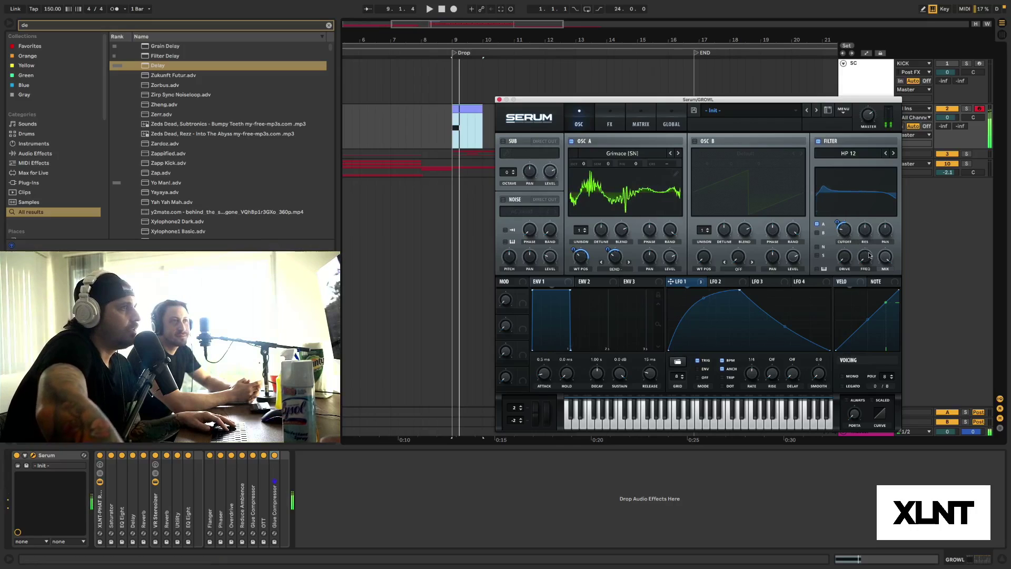
Step: Raise the HP 12 filter's Freq parameter to about 74%
{"action": "mouse_move", "coordinate": [869, 254]}
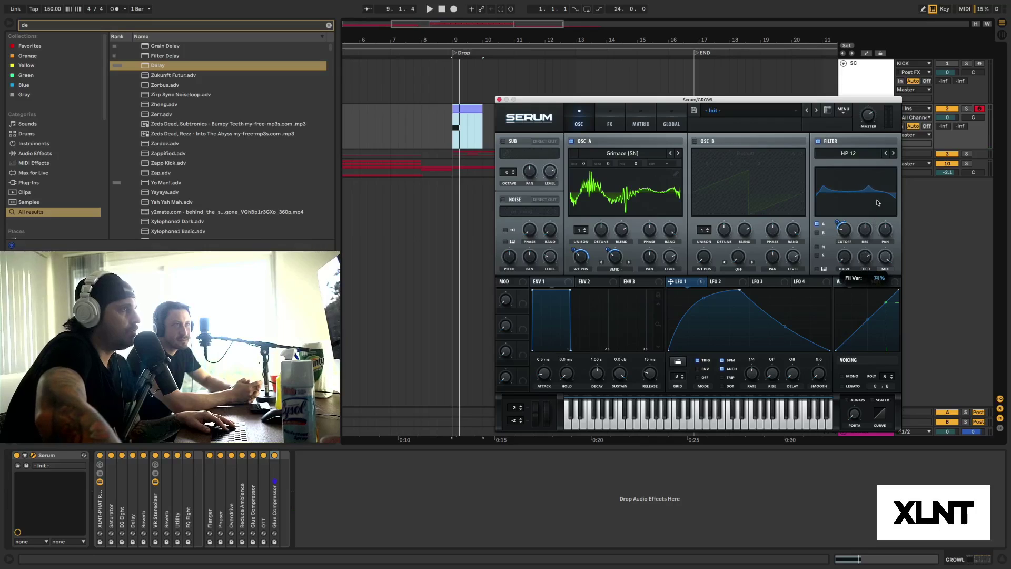
{"action": "mouse_move", "coordinate": [878, 202]}
{"action": "left_mouse_down"}
{"action": "mouse_move", "coordinate": [887, 191]}
{"action": "mouse_move", "coordinate": [880, 218]}
{"action": "mouse_move", "coordinate": [873, 198]}
{"action": "left_mouse_up"}
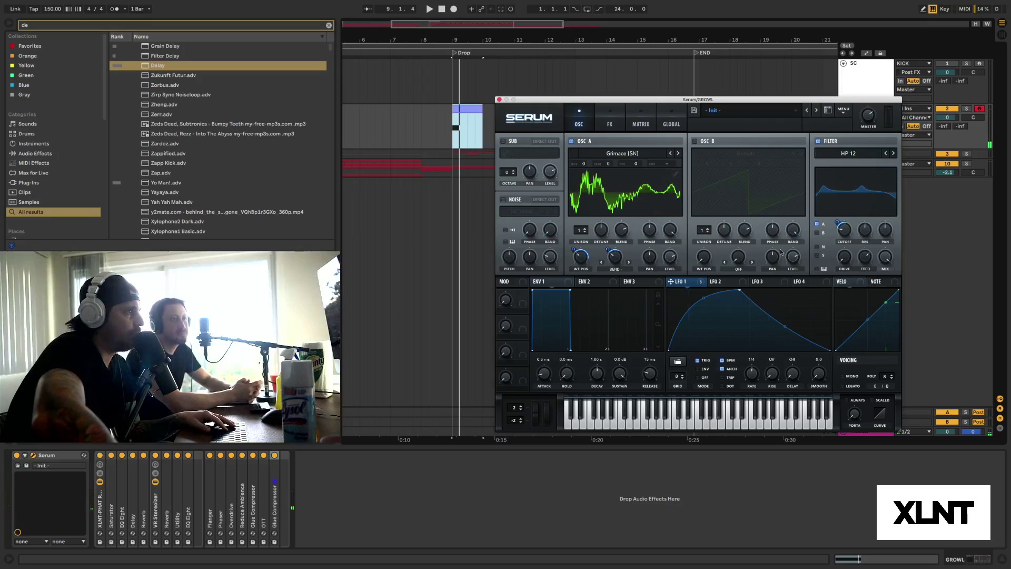
Step: Assign LFO 1 to the filter's Freq parameter and adjust the modulation depth during playback
{"action": "left_click_drag", "start_coordinate": [707, 289], "coordinate": [863, 256]}
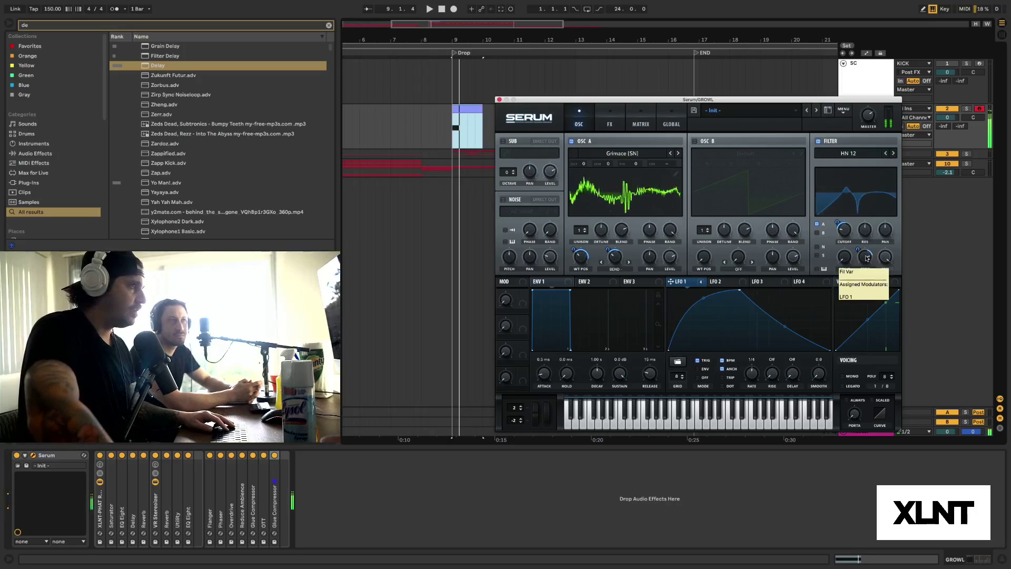
{"action": "left_click_drag", "start_coordinate": [860, 250], "coordinate": [860, 258]}
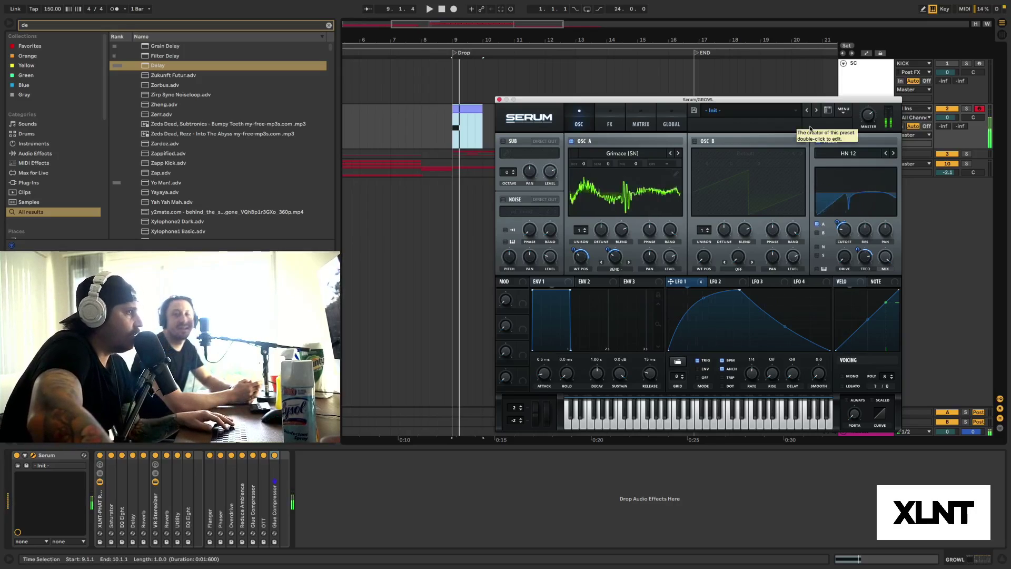
Step: Round out LFO 1's falling slope and shift its peak earlier, trying a 1/2 rate and returning to 1/4
{"action": "left_click_drag", "start_coordinate": [752, 374], "coordinate": [752, 380]}
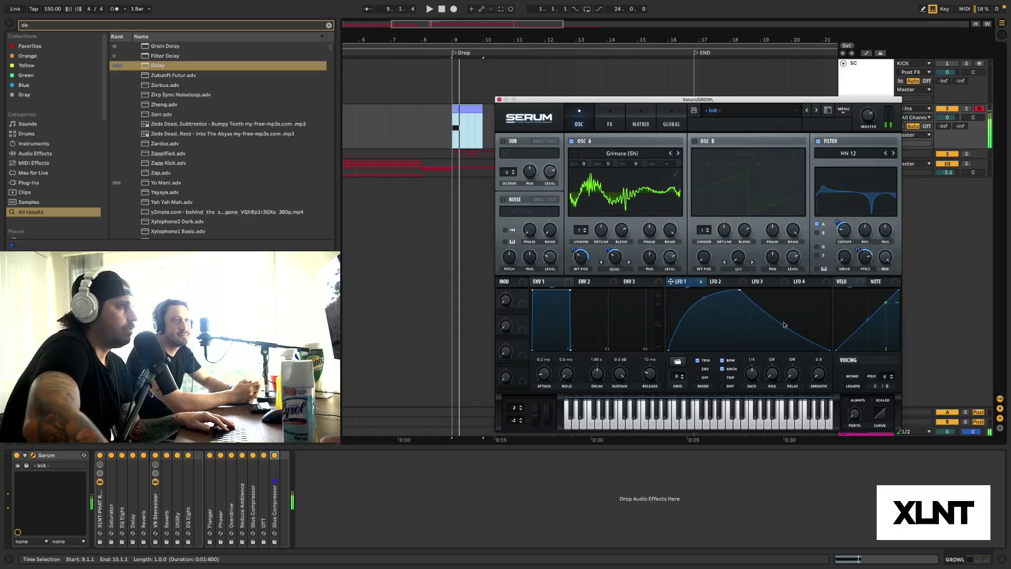
{"action": "left_click_drag", "start_coordinate": [783, 325], "coordinate": [789, 309]}
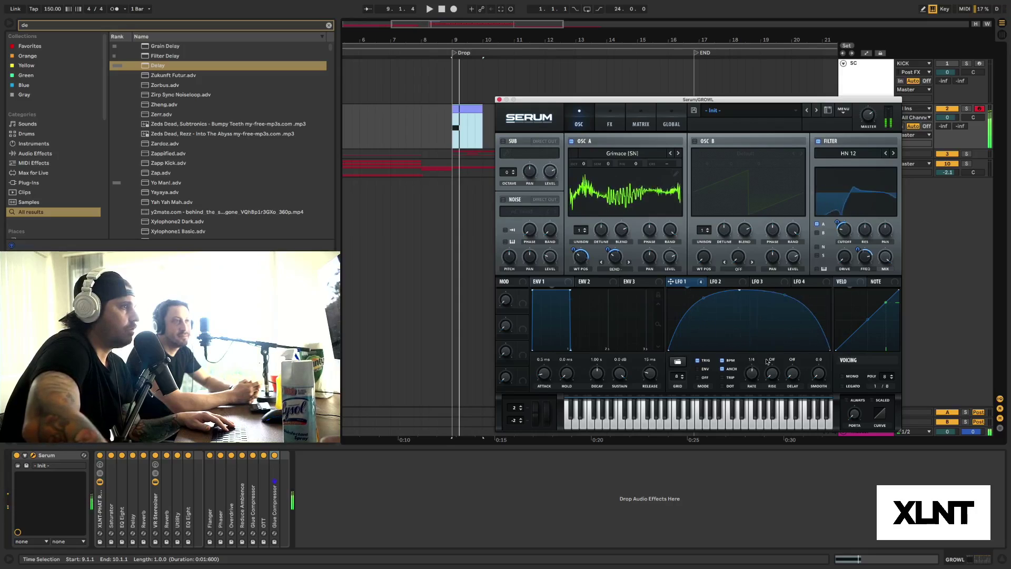
{"action": "left_click_drag", "start_coordinate": [754, 378], "coordinate": [754, 376]}
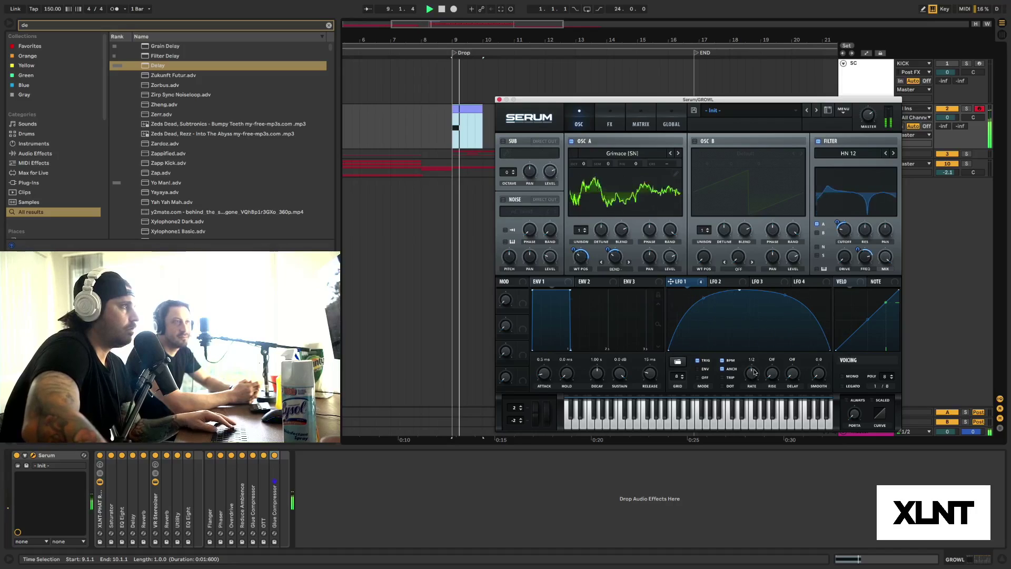
{"action": "left_click_drag", "start_coordinate": [754, 372], "coordinate": [756, 370]}
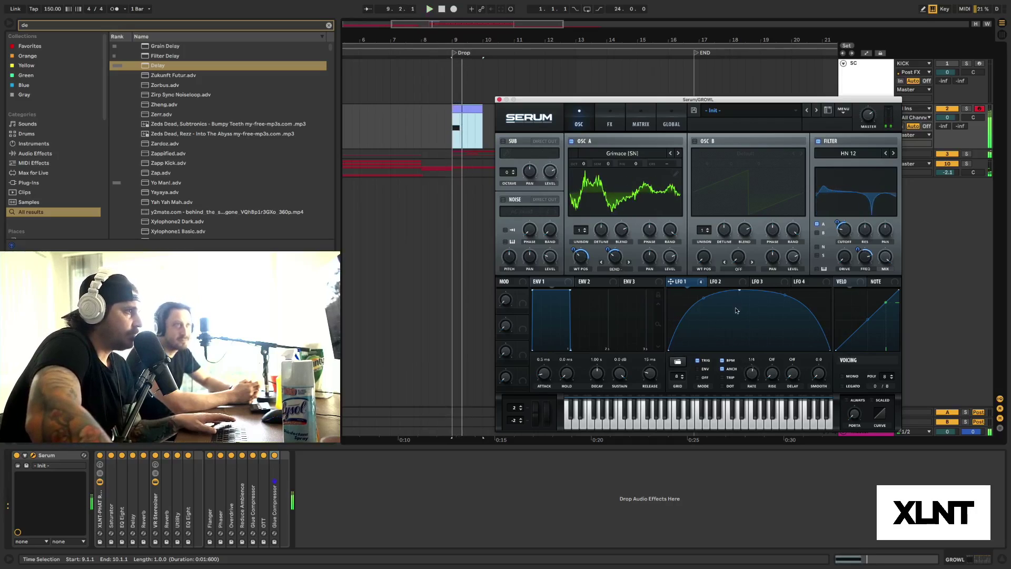
{"action": "left_click_drag", "start_coordinate": [739, 291], "coordinate": [714, 289]}
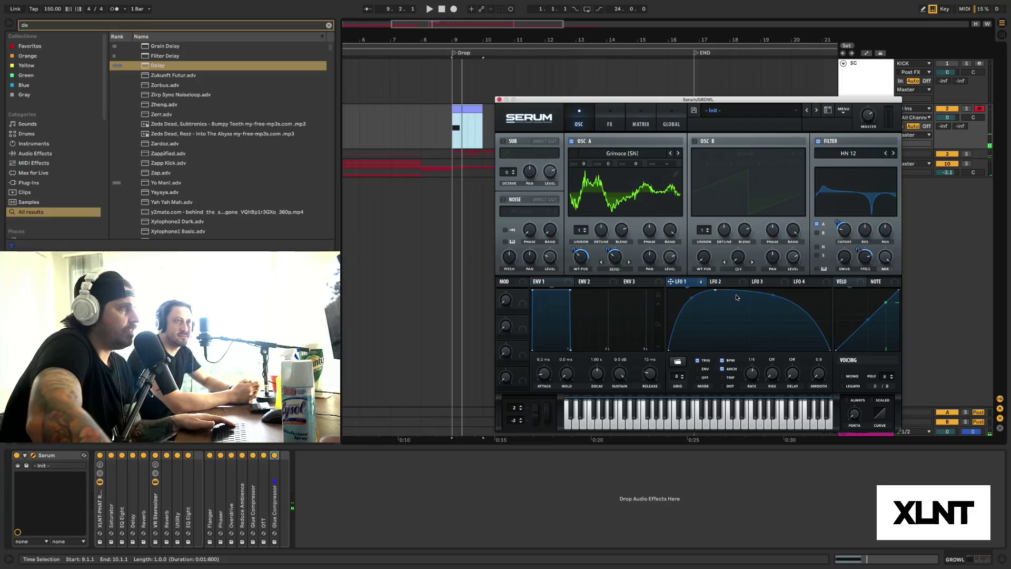
Step: Try a second, lower hump in the latter part of LFO 1's shape, then delete it to restore a single hump
{"action": "left_click_drag", "start_coordinate": [772, 319], "coordinate": [786, 300]}
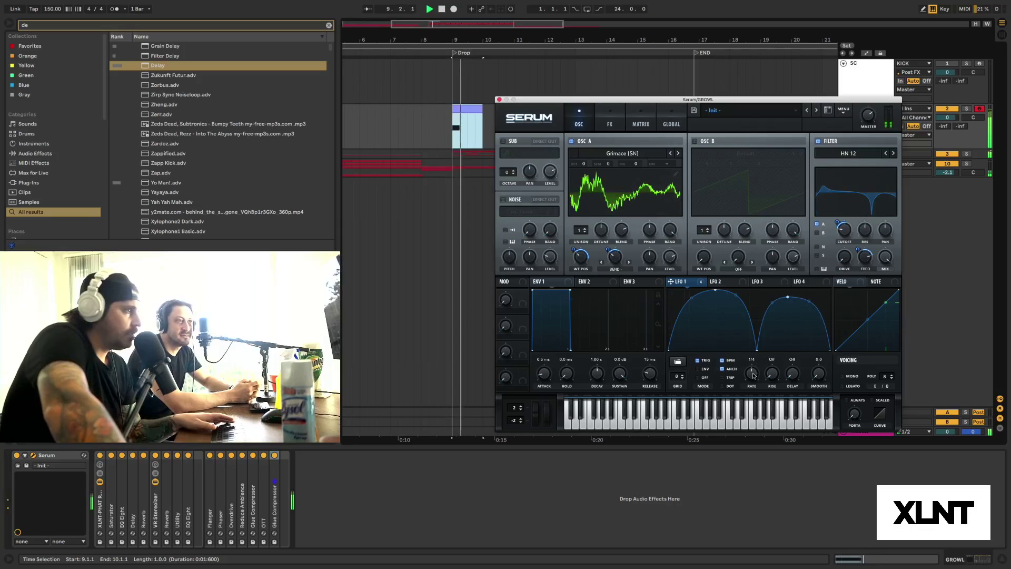
{"action": "scroll", "coordinate": [753, 375], "scroll_direction": "up", "scroll_amount": 1}
{"action": "scroll", "coordinate": [752, 375], "scroll_direction": "down", "scroll_amount": 1}
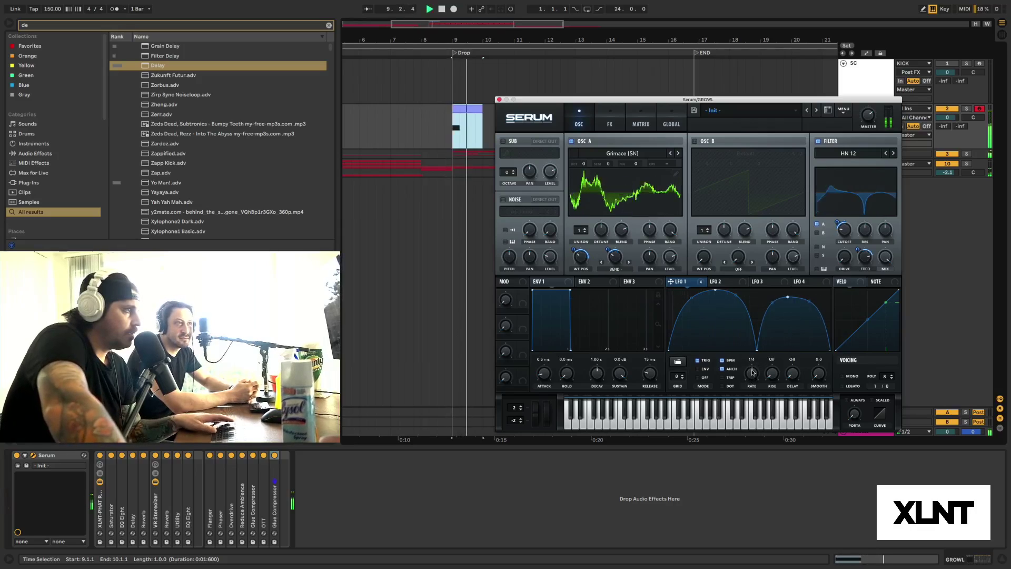
{"action": "mouse_move", "coordinate": [787, 298]}
{"action": "left_mouse_down"}
{"action": "mouse_move", "coordinate": [789, 308]}
{"action": "mouse_move", "coordinate": [810, 297]}
{"action": "mouse_move", "coordinate": [788, 304]}
{"action": "left_mouse_up"}
{"action": "key", "text": "space"}
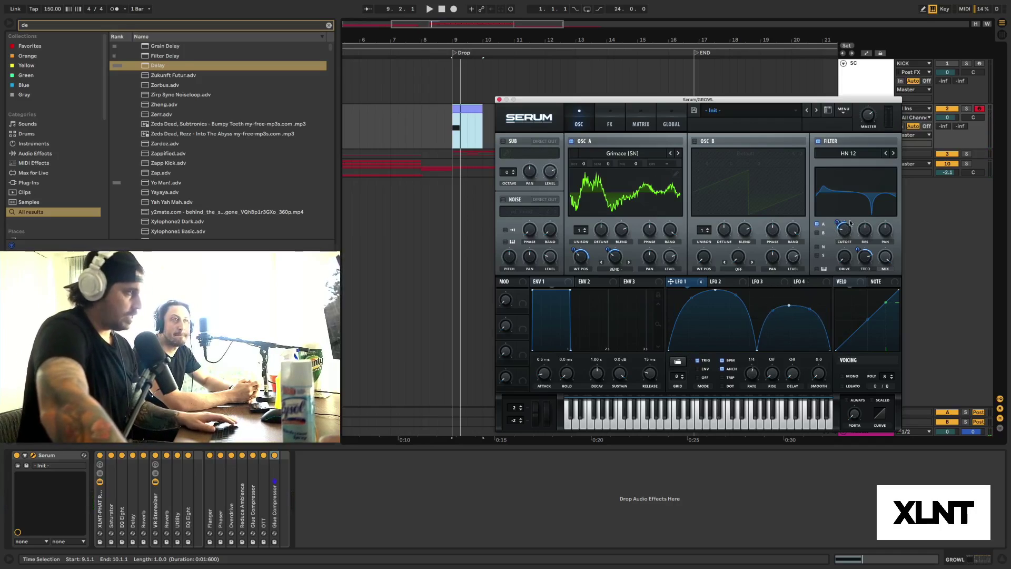
{"action": "double_click", "coordinate": [788, 306]}
{"action": "left_click_drag", "start_coordinate": [758, 350], "coordinate": [774, 295]}
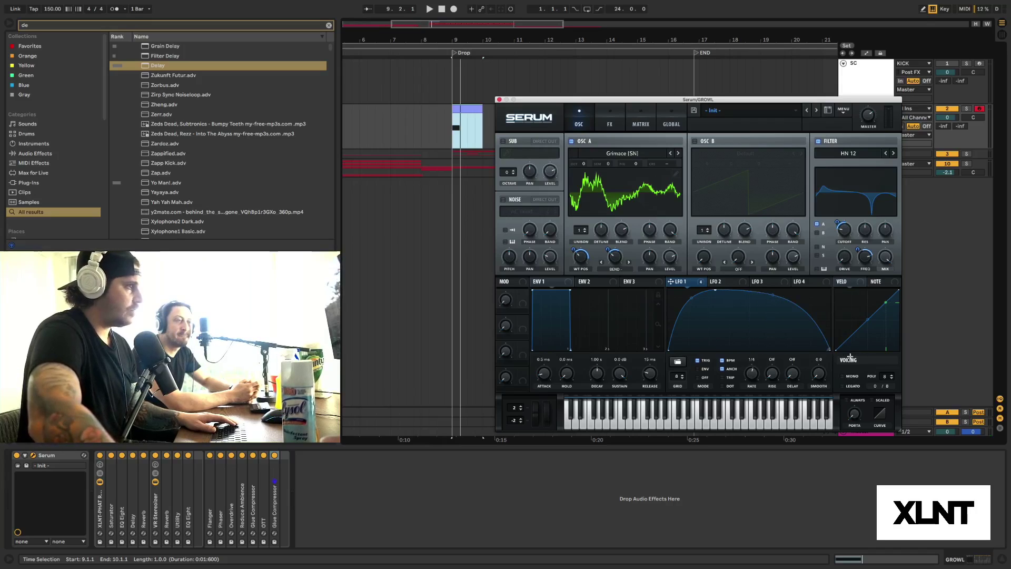
Step: Reshape LFO 1 during playback, placing its peak about a third of the way in with a gently rounded falling slope
{"action": "key", "text": "space"}
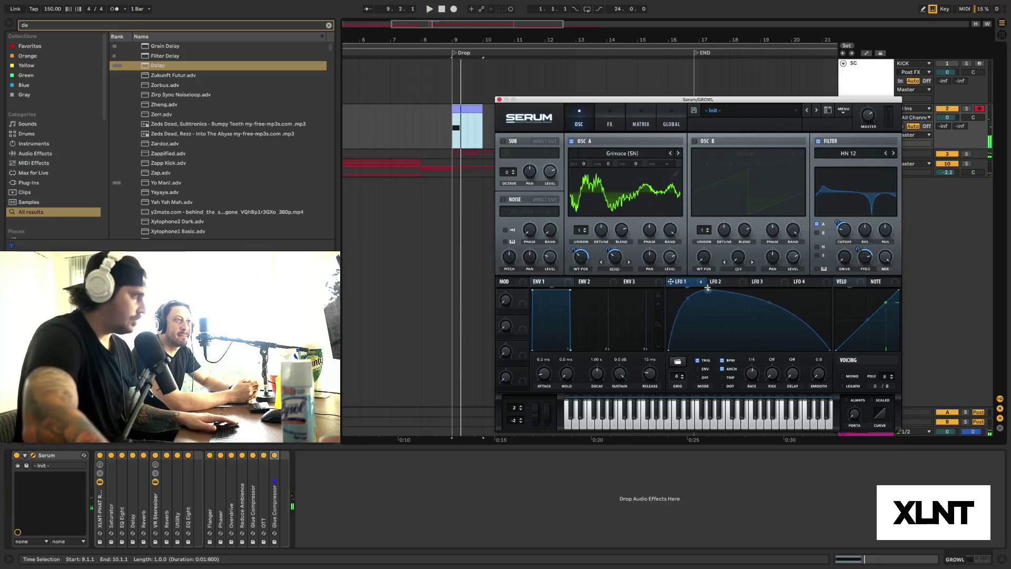
{"action": "mouse_move", "coordinate": [772, 303]}
{"action": "left_mouse_down"}
{"action": "mouse_move", "coordinate": [769, 311]}
{"action": "mouse_move", "coordinate": [769, 302]}
{"action": "left_mouse_up"}
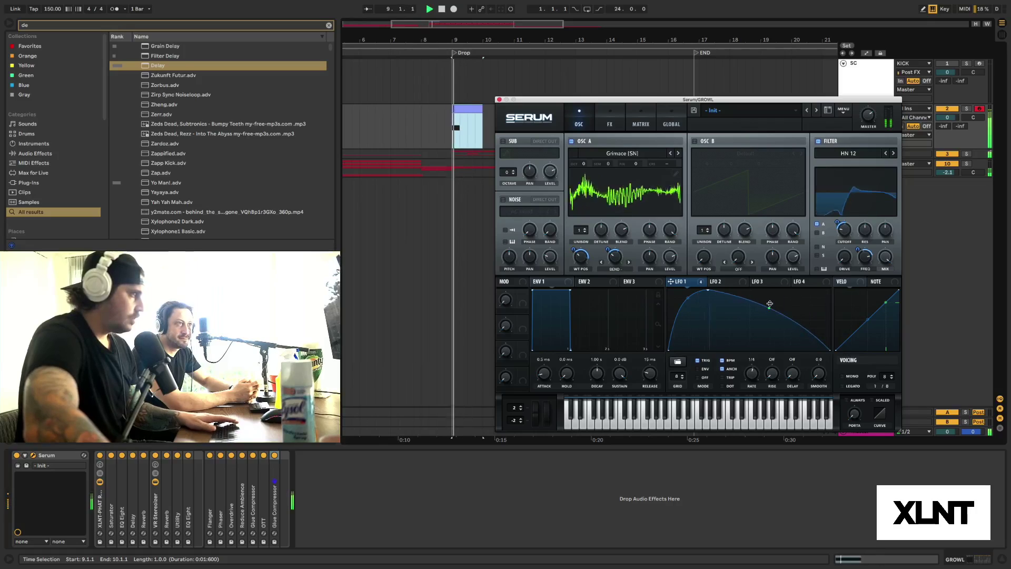
{"action": "left_click_drag", "start_coordinate": [708, 293], "coordinate": [727, 281]}
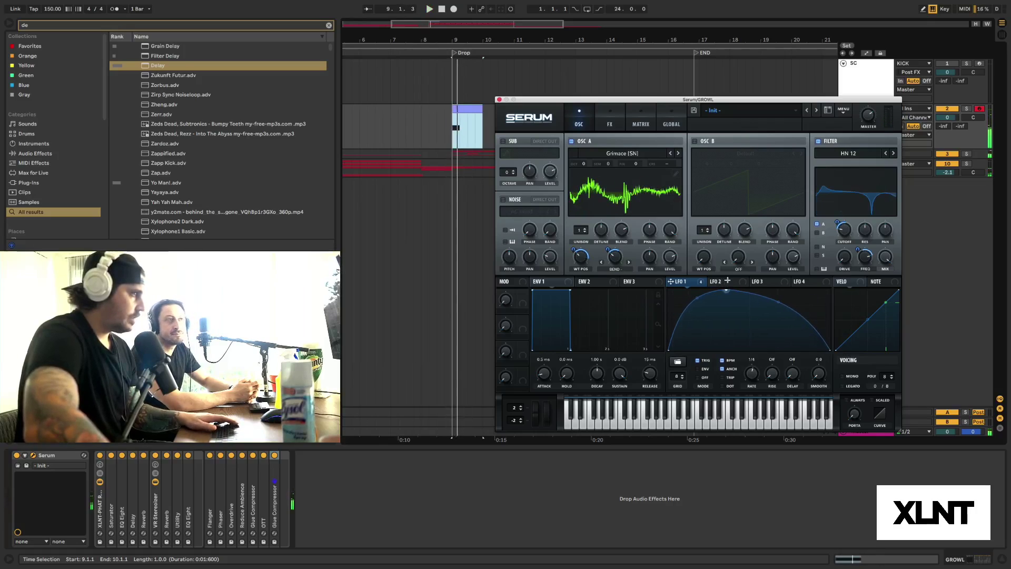
{"action": "left_click_drag", "start_coordinate": [784, 305], "coordinate": [778, 315]}
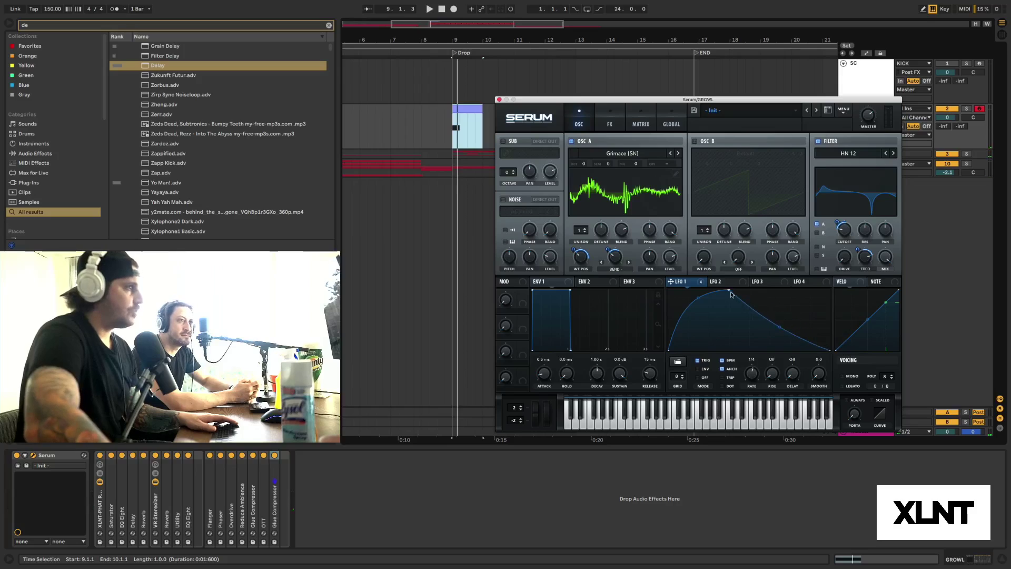
{"action": "left_click_drag", "start_coordinate": [731, 292], "coordinate": [722, 281]}
{"action": "left_click_drag", "start_coordinate": [776, 326], "coordinate": [777, 309]}
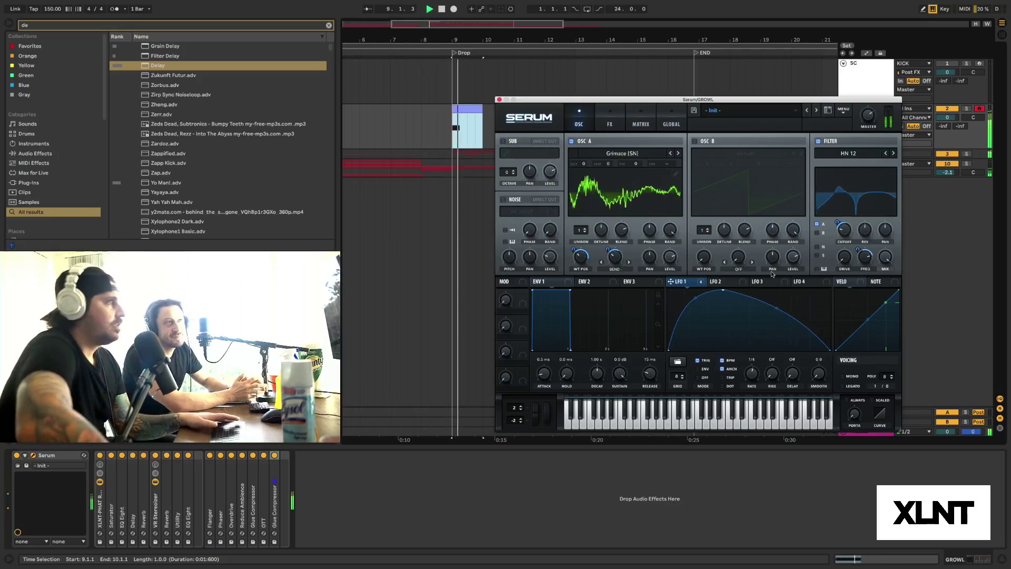
Step: Enable the multiband Compressor in Serum's effects rack and raise its gain to about 13.5 dB
{"action": "left_click", "coordinate": [609, 120]}
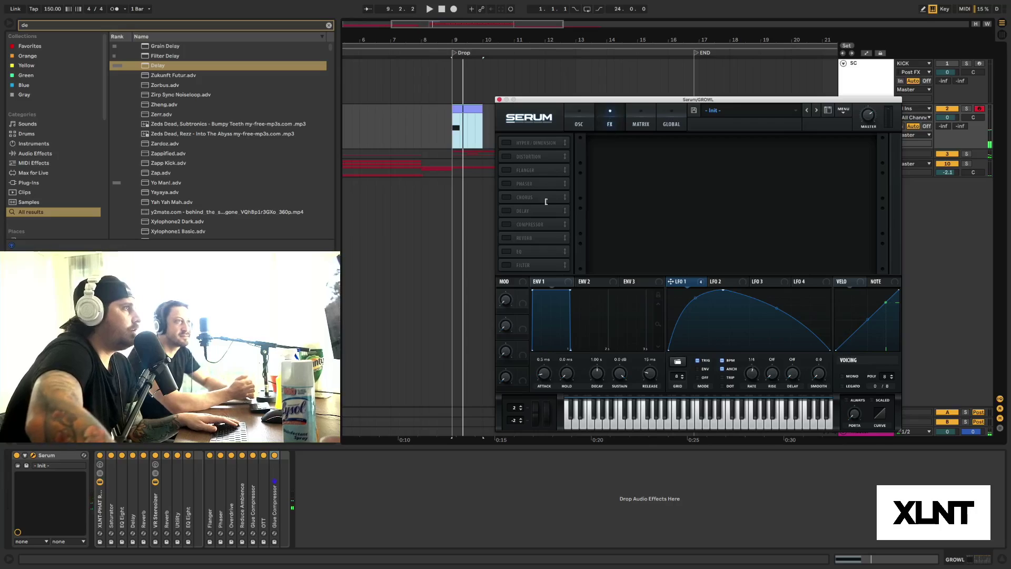
{"action": "left_click", "coordinate": [506, 224]}
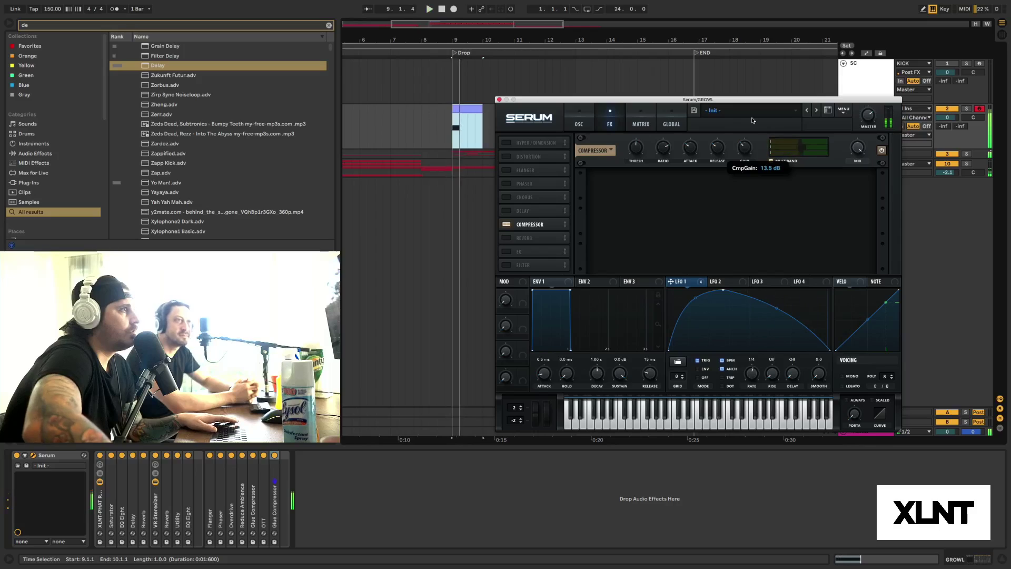
{"action": "left_click", "coordinate": [589, 123]}
{"action": "left_click", "coordinate": [612, 123]}
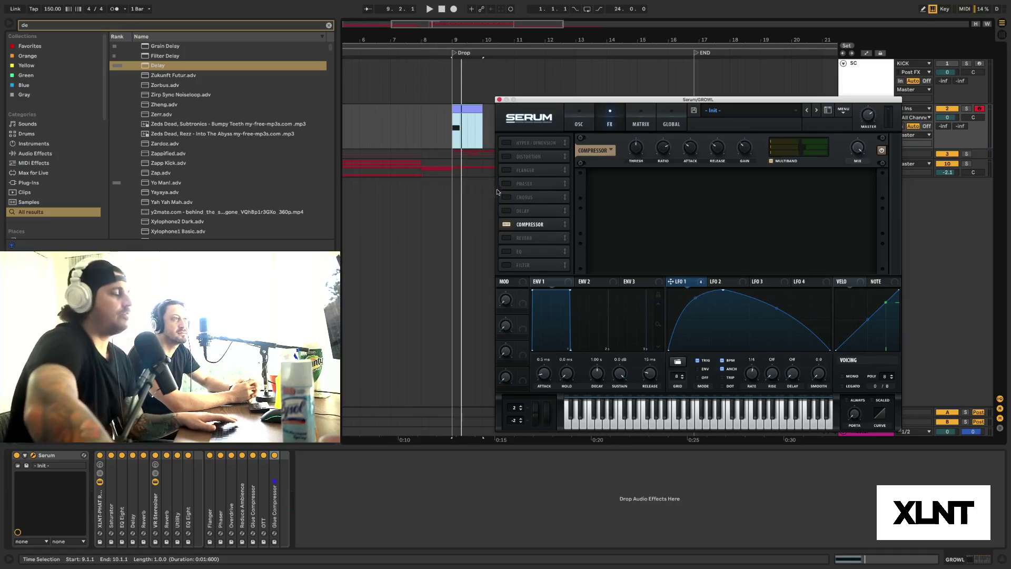
Step: Enable the Tube Distortion effect and modulate its Drive and Mix with LFO 1
{"action": "left_click", "coordinate": [506, 157]}
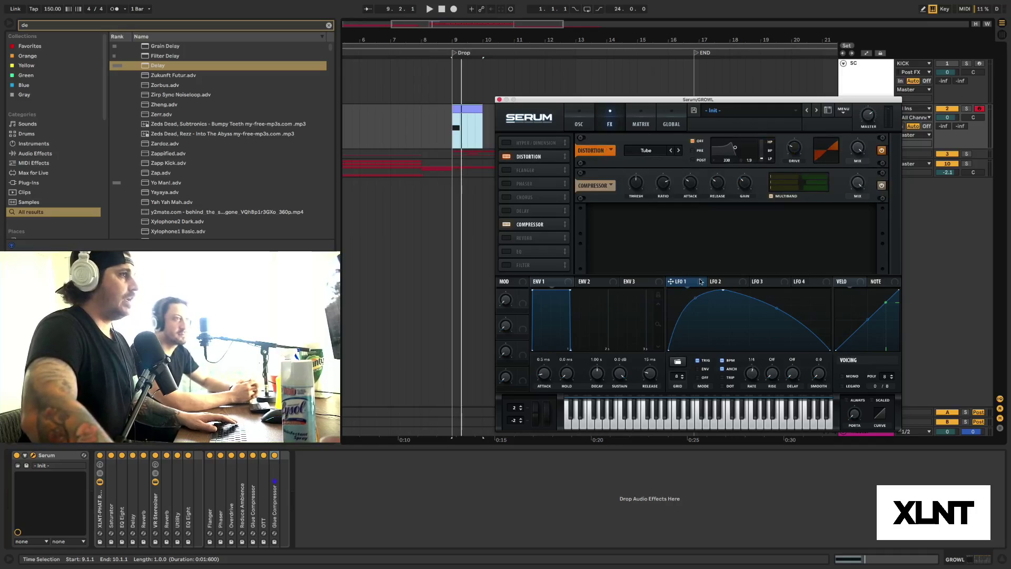
{"action": "left_click_drag", "start_coordinate": [700, 282], "coordinate": [794, 149]}
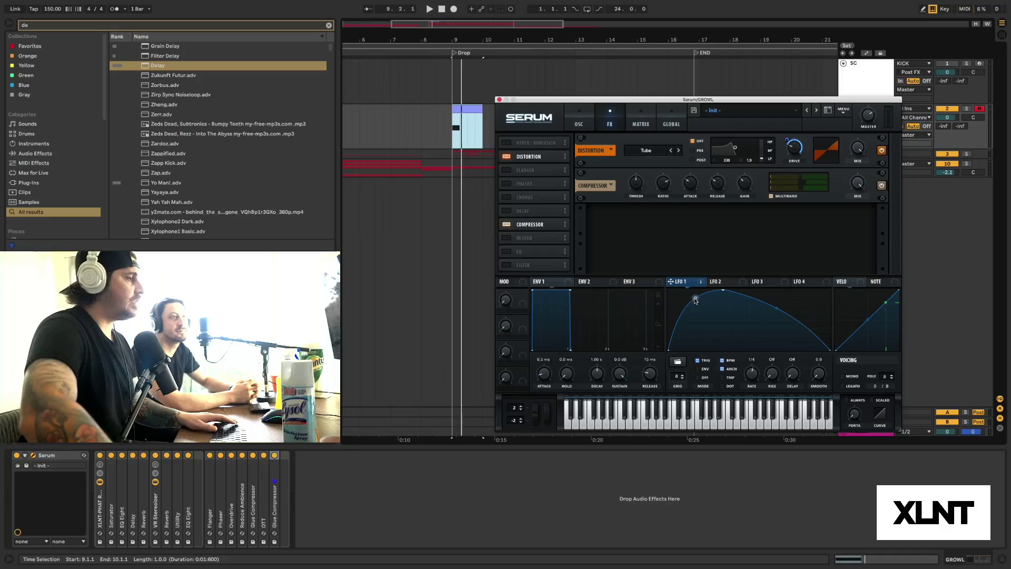
{"action": "key", "text": "space"}
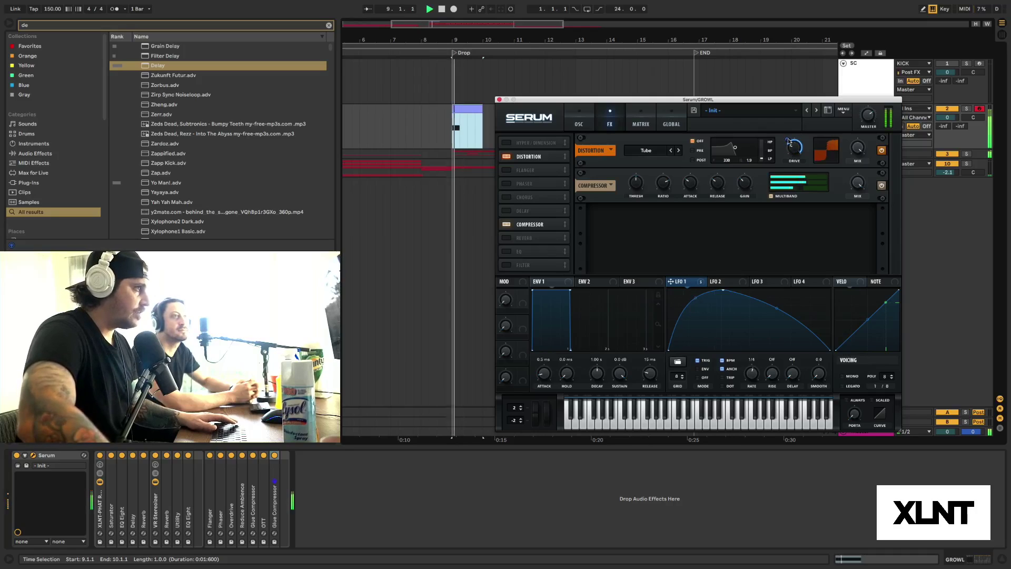
{"action": "mouse_move", "coordinate": [785, 144]}
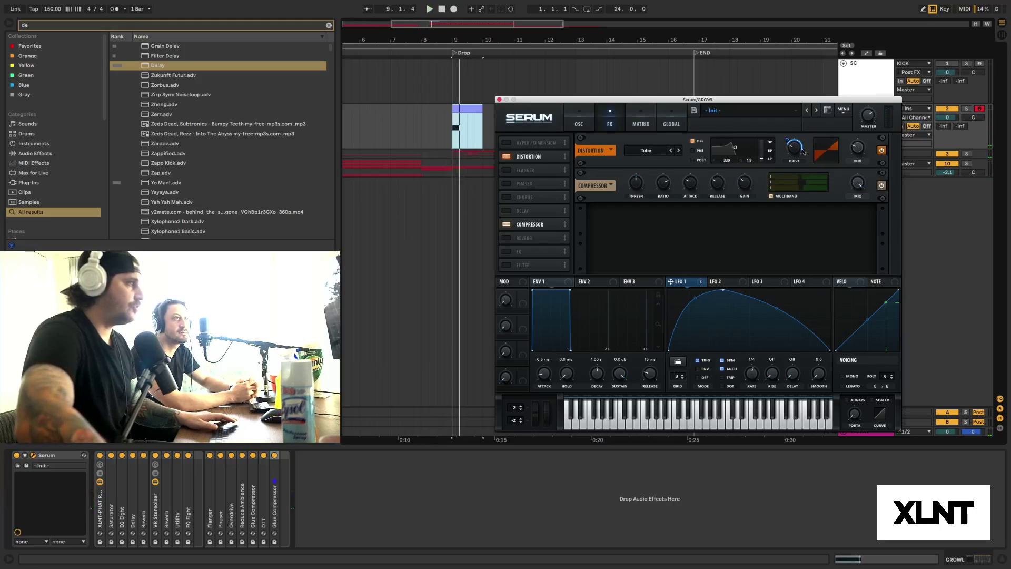
{"action": "left_click_drag", "start_coordinate": [849, 203], "coordinate": [854, 147]}
{"action": "key", "text": "space"}
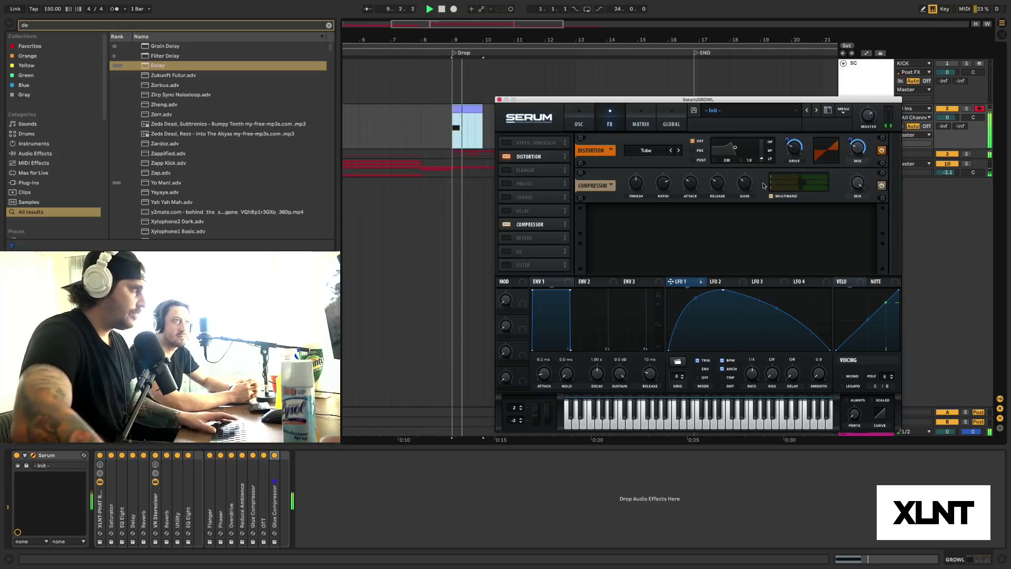
Step: Enable Hyper/Dimension, lower the Hyper mix to about 15% and reduce the Dimension size
{"action": "left_click", "coordinate": [509, 144]}
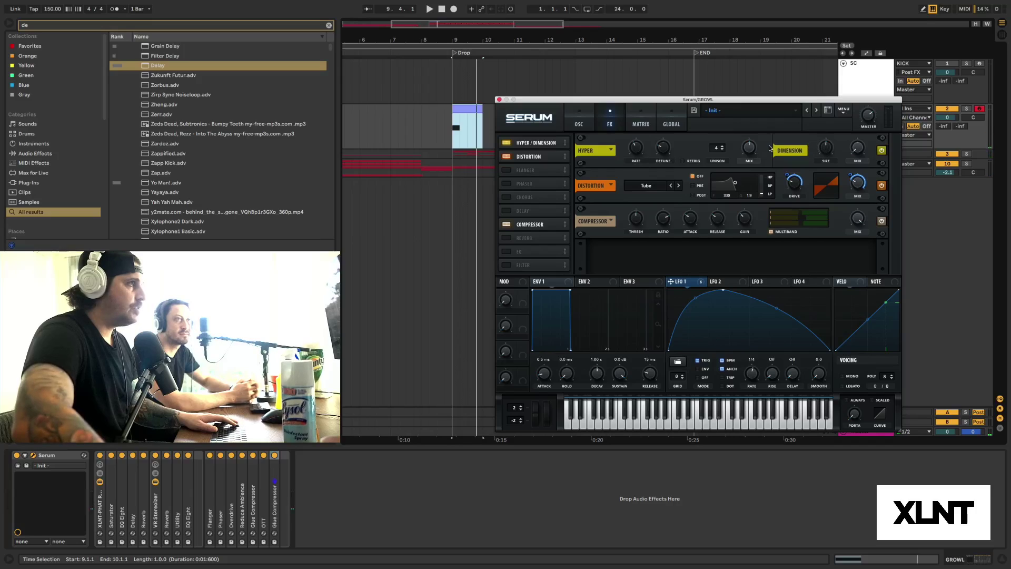
{"action": "left_click_drag", "start_coordinate": [752, 149], "coordinate": [754, 180]}
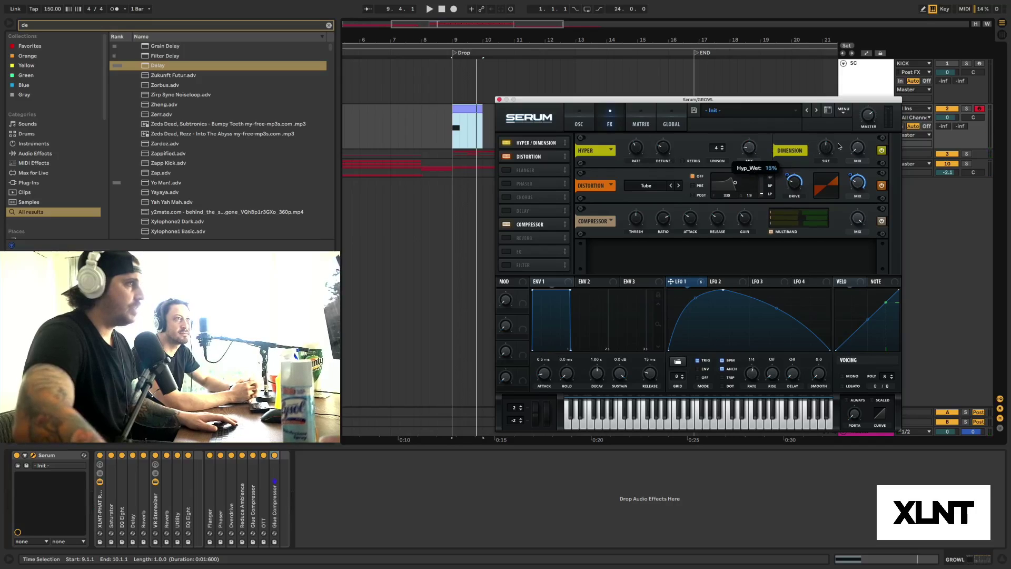
{"action": "left_click_drag", "start_coordinate": [826, 148], "coordinate": [860, 170]}
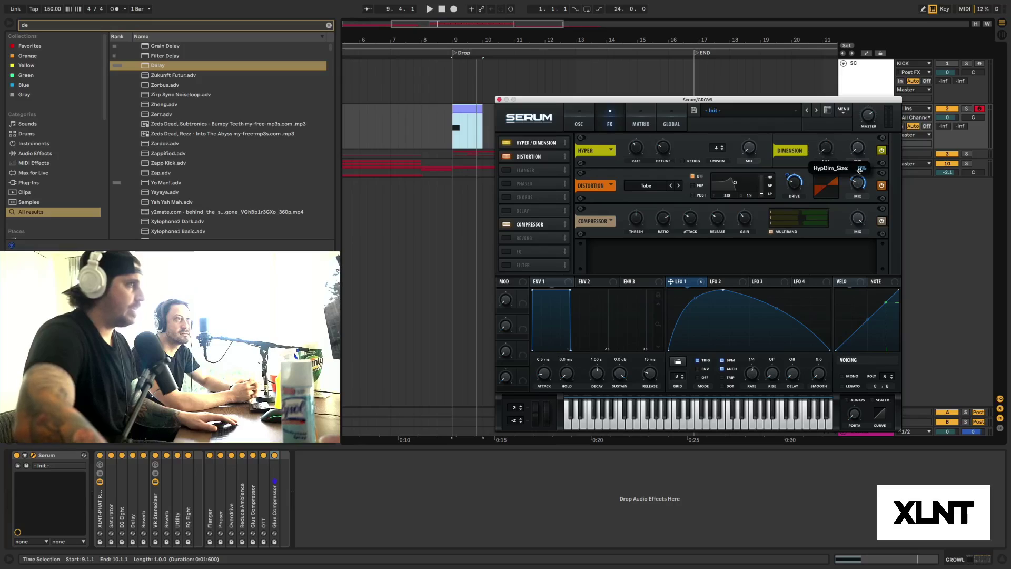
Step: Modulate the Dimension mix and the Hyper mix with LFO 1, with the Hyper mix's base value at 0%
{"action": "mouse_move", "coordinate": [858, 150]}
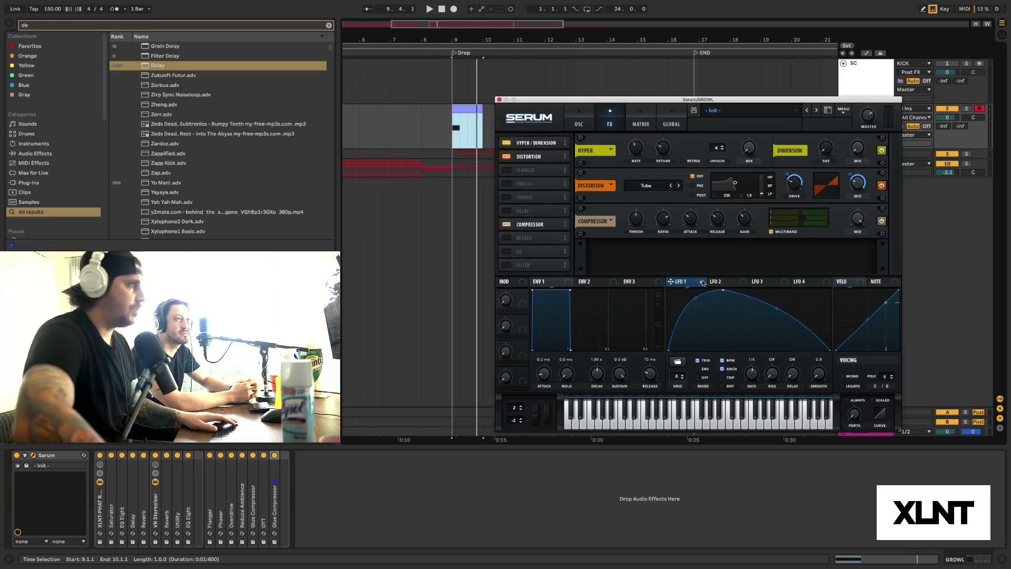
{"action": "left_click_drag", "start_coordinate": [702, 283], "coordinate": [859, 150]}
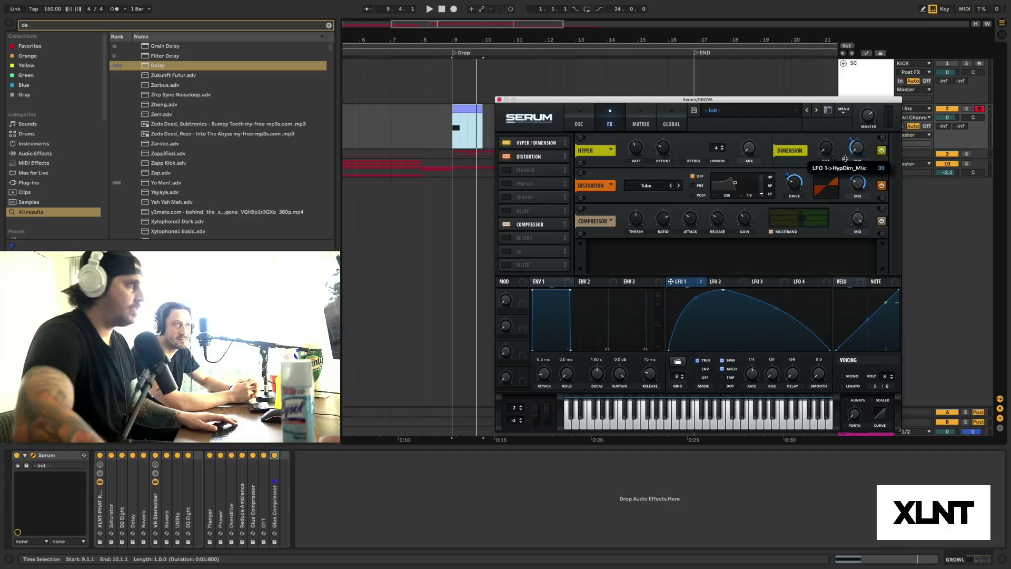
{"action": "key", "text": "space"}
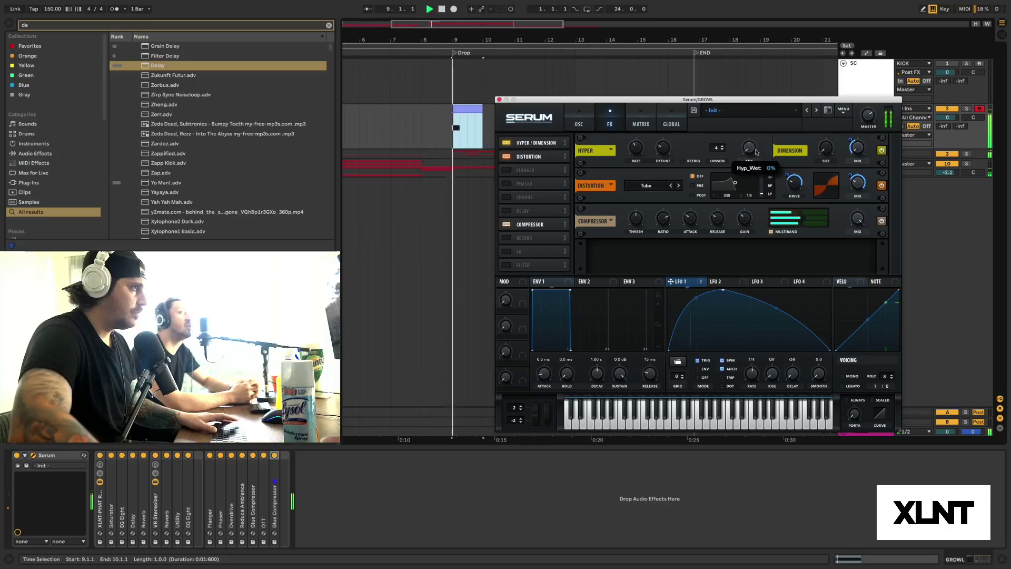
{"action": "left_click_drag", "start_coordinate": [670, 281], "coordinate": [741, 172]}
{"action": "key", "text": "space"}
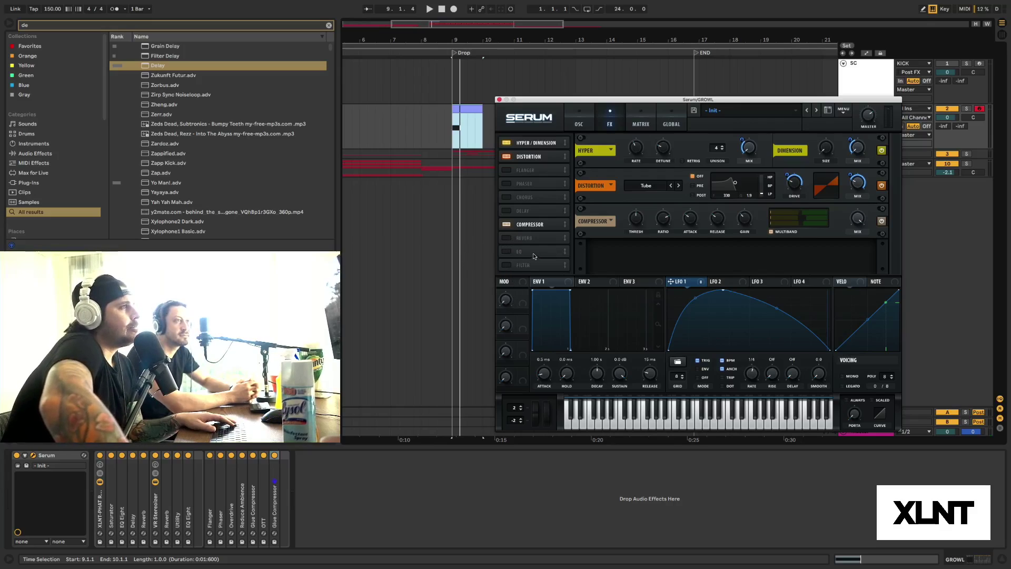
Step: Enable the Phaser, tune its feedback and frequency during playback, and lower its mix with LFO 1 modulating it
{"action": "left_click", "coordinate": [507, 184]}
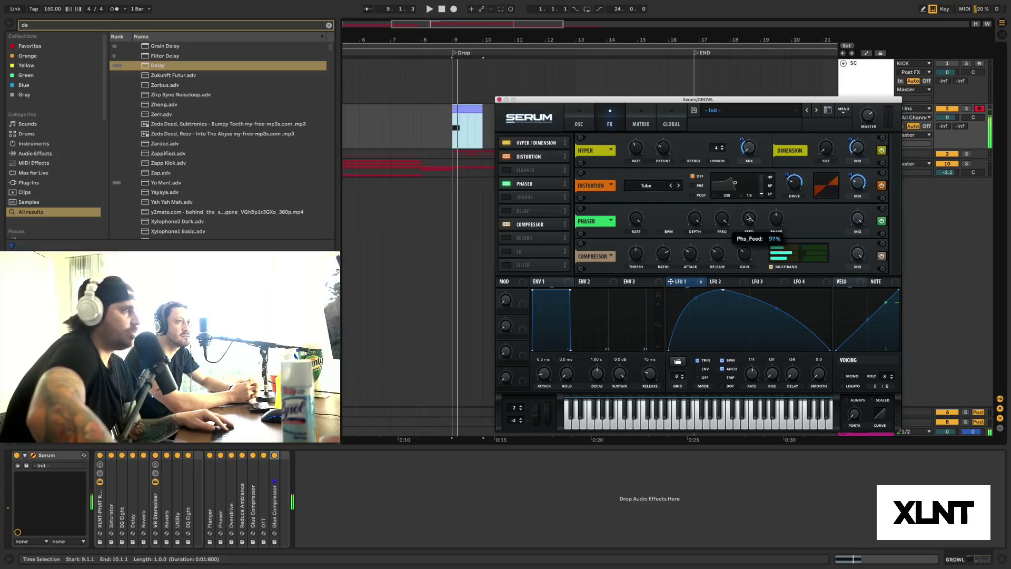
{"action": "left_click_drag", "start_coordinate": [748, 216], "coordinate": [748, 233]}
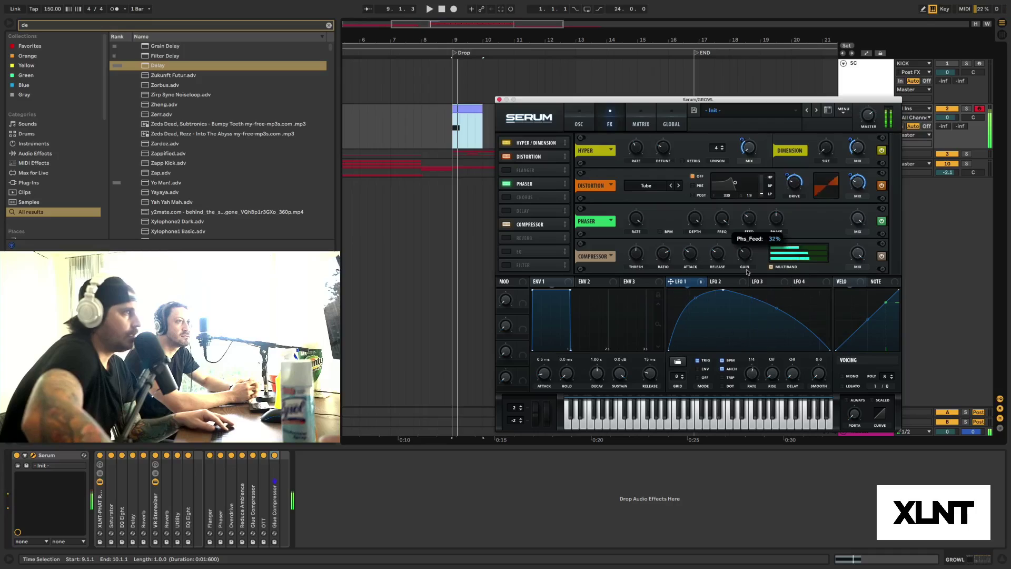
{"action": "left_click_drag", "start_coordinate": [723, 220], "coordinate": [723, 244]}
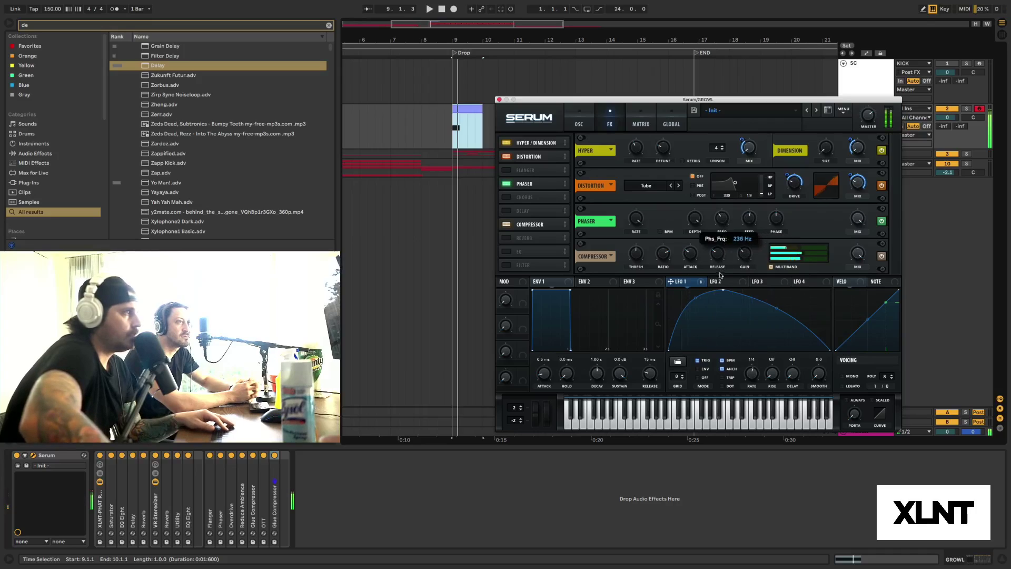
{"action": "left_click_drag", "start_coordinate": [719, 279], "coordinate": [720, 233]}
{"action": "left_click_drag", "start_coordinate": [853, 225], "coordinate": [855, 256]}
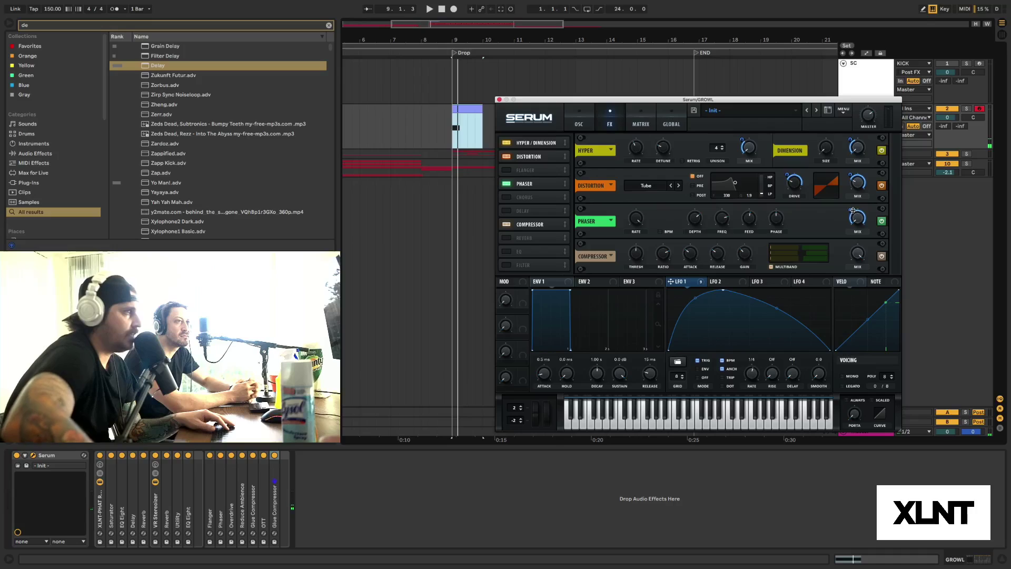
Step: Reduce LFO 1's modulation of the Phaser mix and move the Compressor directly after the Phaser in the effects chain
{"action": "left_click_drag", "start_coordinate": [852, 211], "coordinate": [848, 230]}
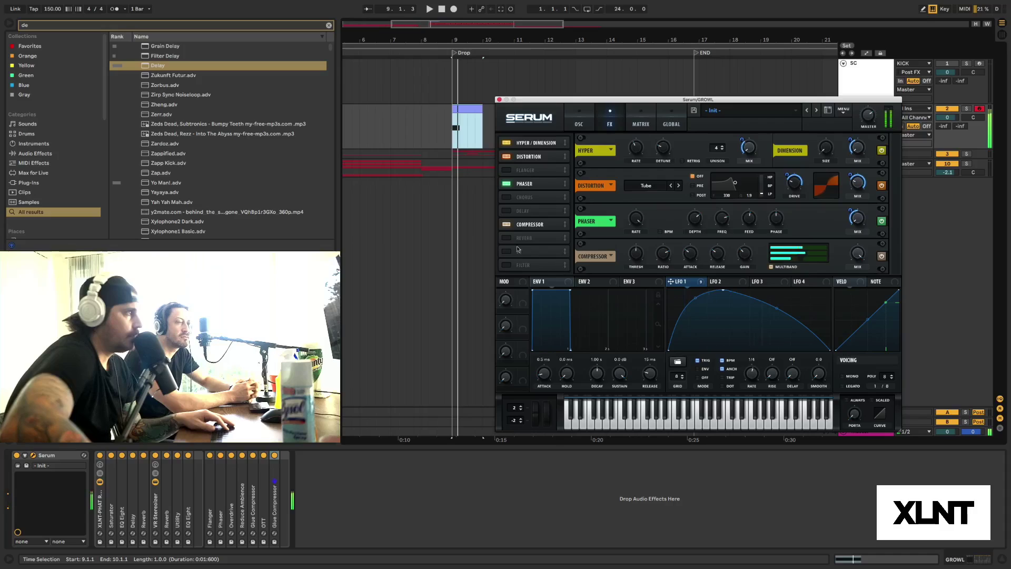
{"action": "left_click_drag", "start_coordinate": [520, 225], "coordinate": [526, 197]}
{"action": "left_click", "coordinate": [578, 121]}
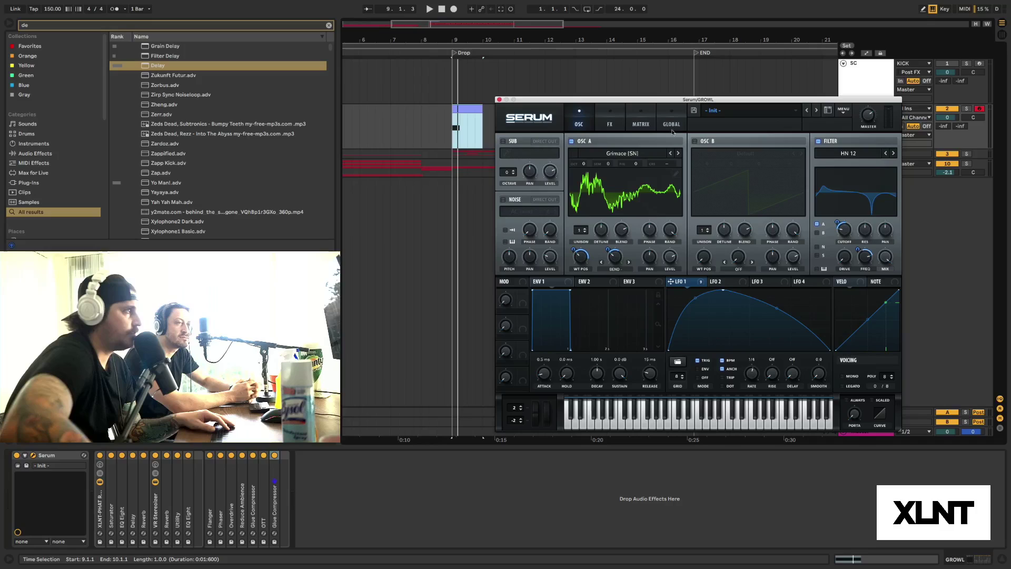
{"action": "left_click", "coordinate": [610, 118]}
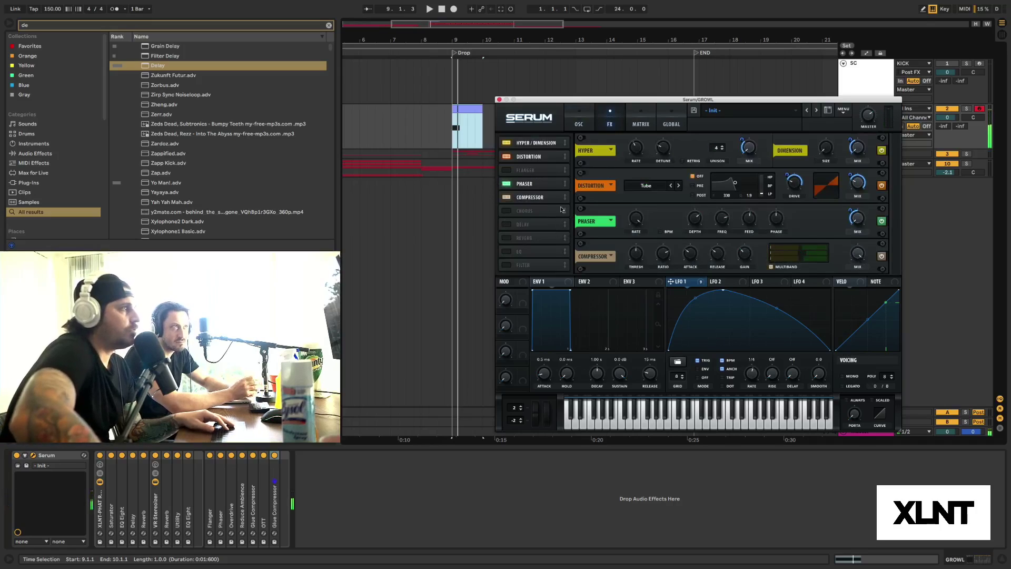
Step: Enable the Chorus effect, adjust both delays, the feedback and the low-pass filter, and lower its mix
{"action": "left_click", "coordinate": [506, 211]}
{"action": "left_click_drag", "start_coordinate": [897, 203], "coordinate": [892, 271]}
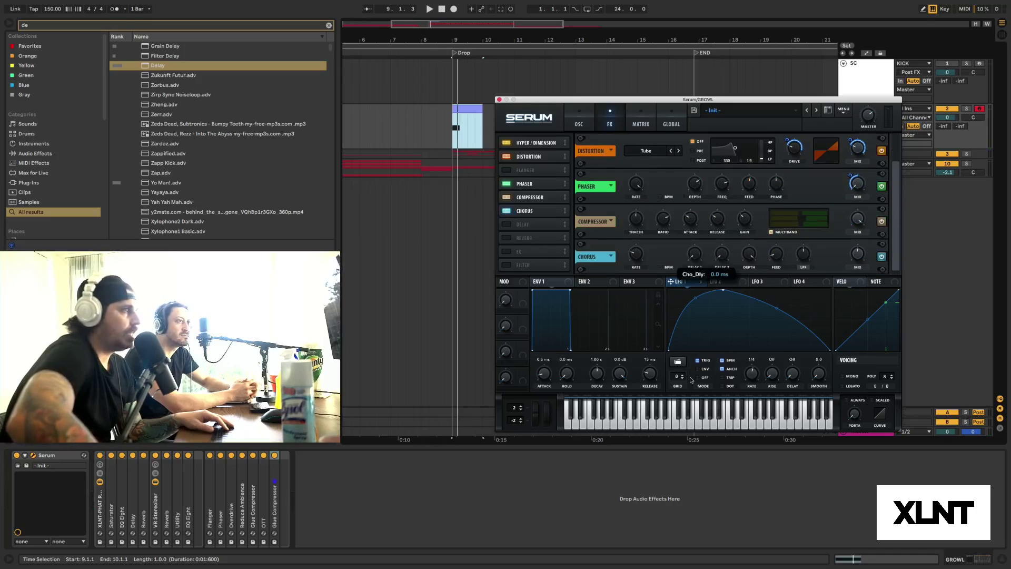
{"action": "left_click_drag", "start_coordinate": [720, 259], "coordinate": [723, 219]}
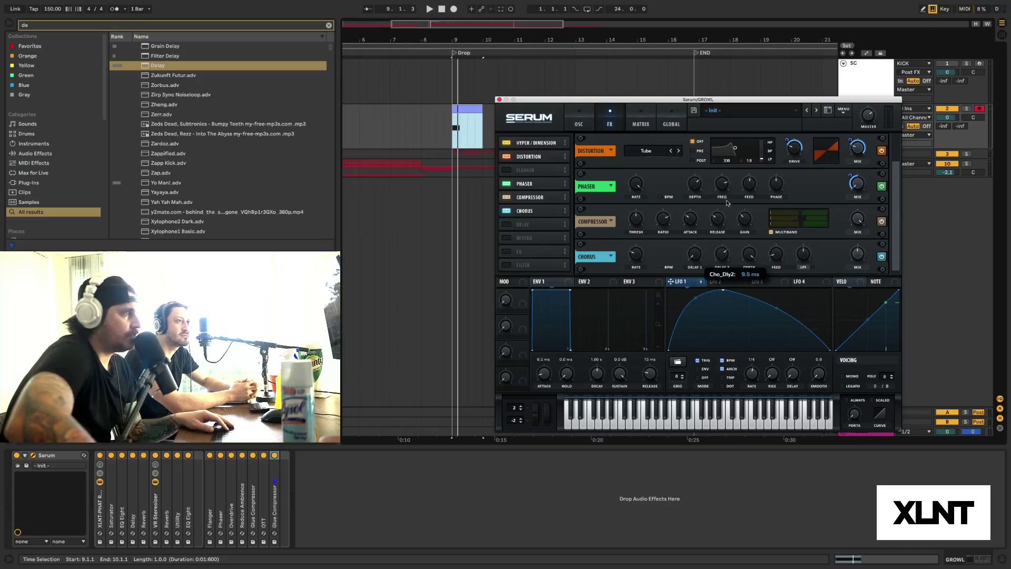
{"action": "left_click_drag", "start_coordinate": [696, 255], "coordinate": [699, 199]}
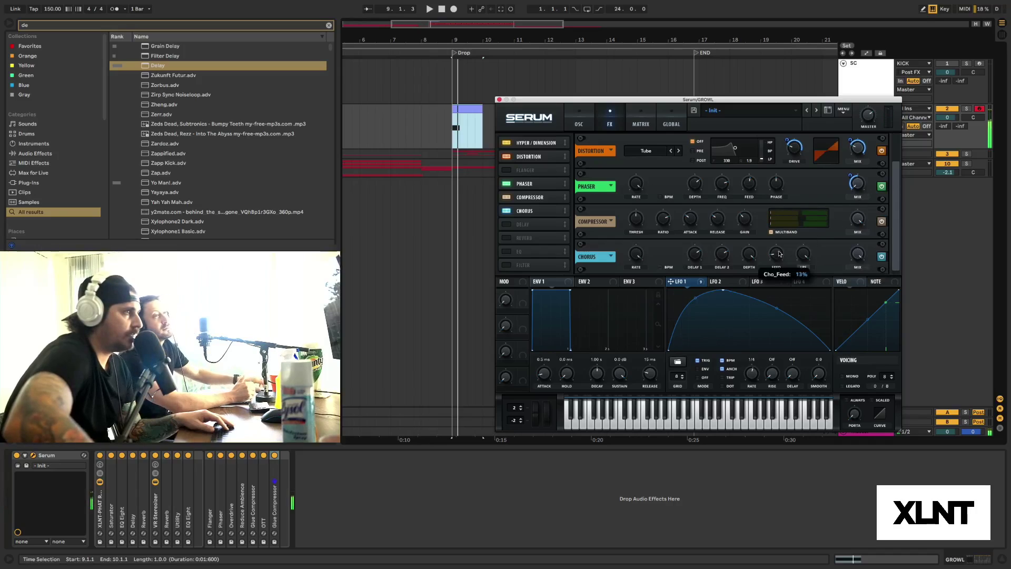
{"action": "left_click_drag", "start_coordinate": [781, 239], "coordinate": [783, 224]}
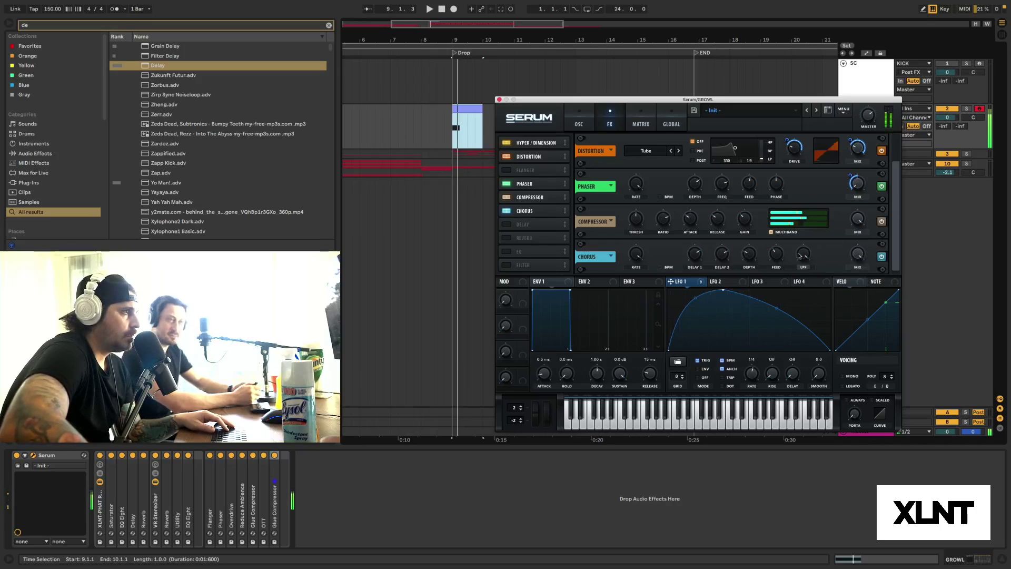
{"action": "left_click_drag", "start_coordinate": [793, 338], "coordinate": [816, 278]}
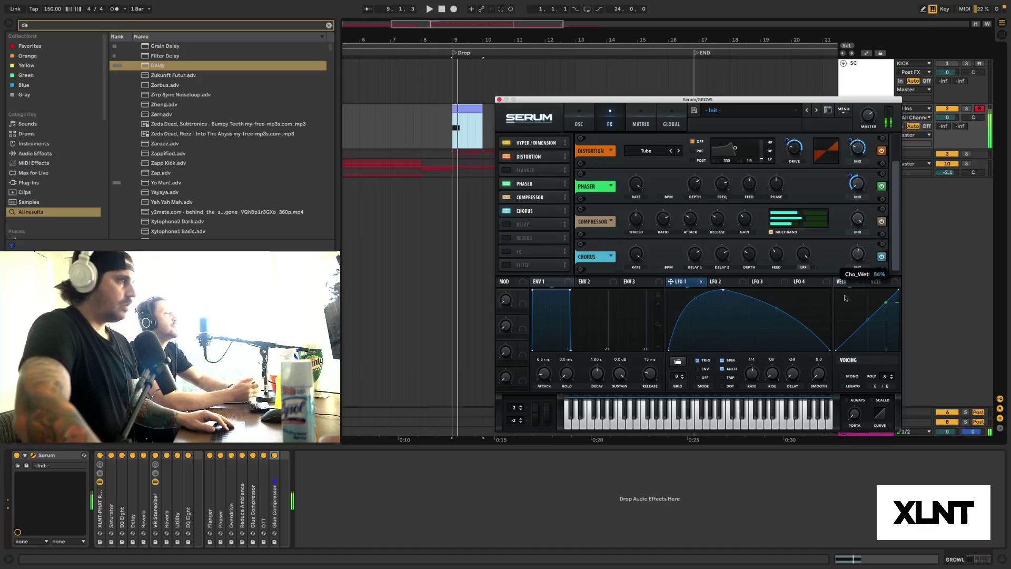
{"action": "left_click_drag", "start_coordinate": [845, 298], "coordinate": [842, 334]}
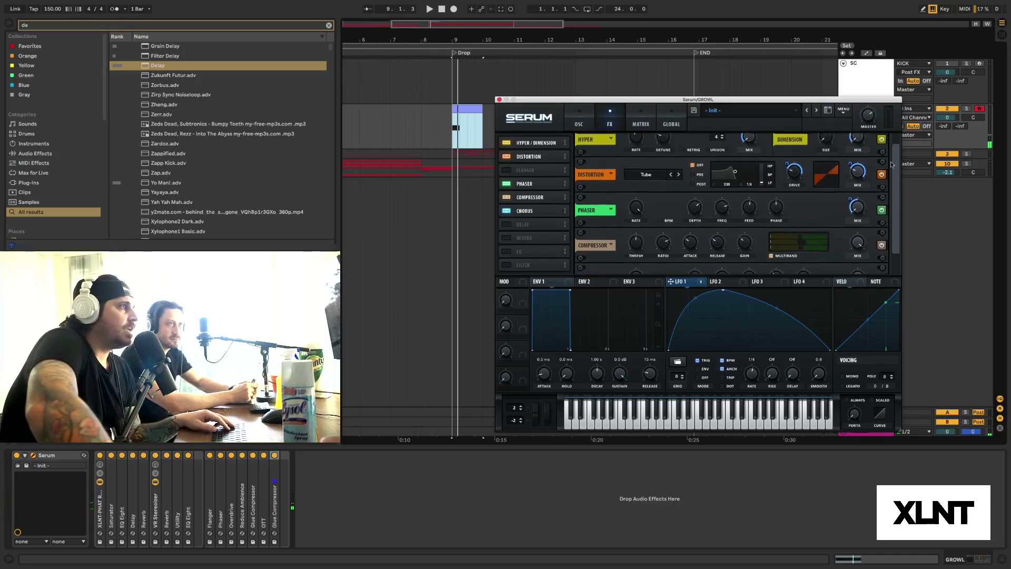
Step: Enable the EQ effect, switch its low band to a peak shape and modulate that band's frequency with LFO 1
{"action": "left_click", "coordinate": [566, 254]}
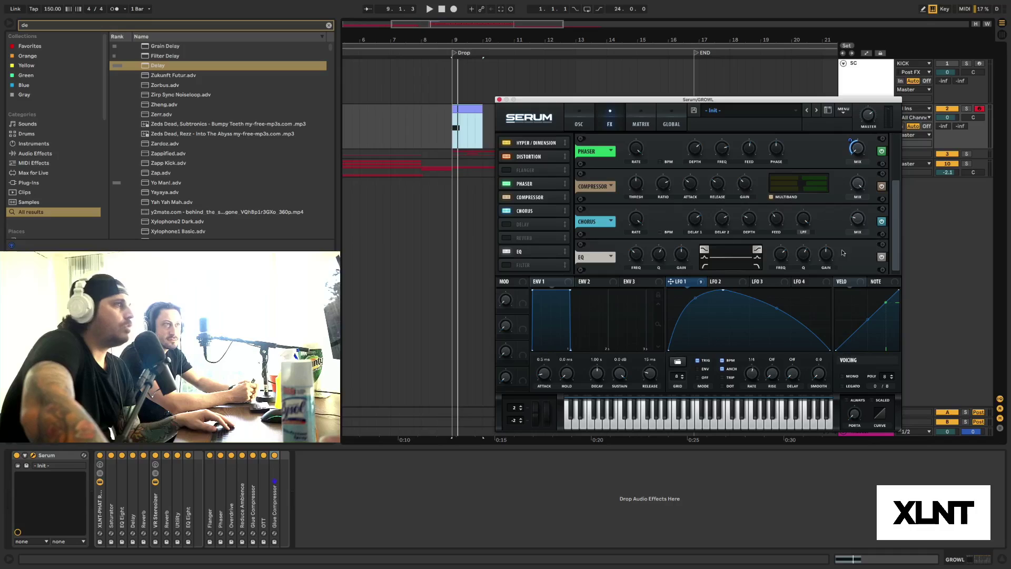
{"action": "left_click", "coordinate": [704, 257]}
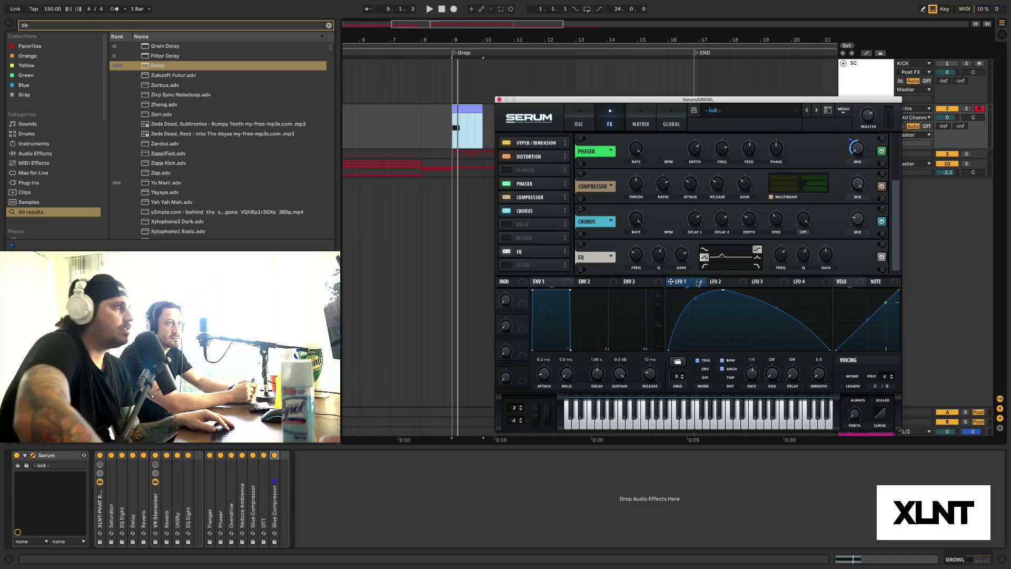
{"action": "left_click_drag", "start_coordinate": [643, 258], "coordinate": [636, 254]}
{"action": "left_click", "coordinate": [579, 118]}
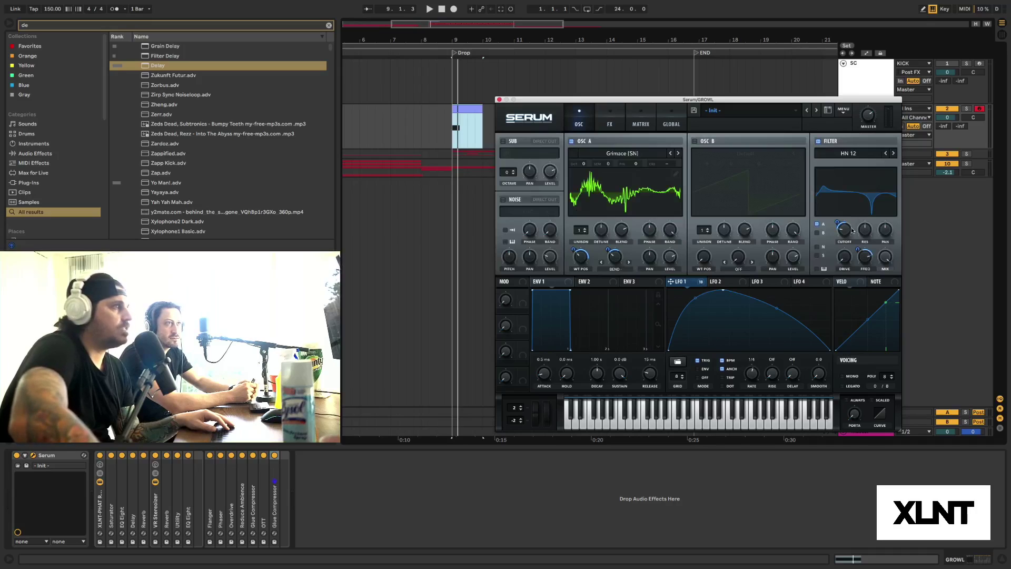
{"action": "left_click", "coordinate": [609, 119]}
{"action": "mouse_move", "coordinate": [625, 256]}
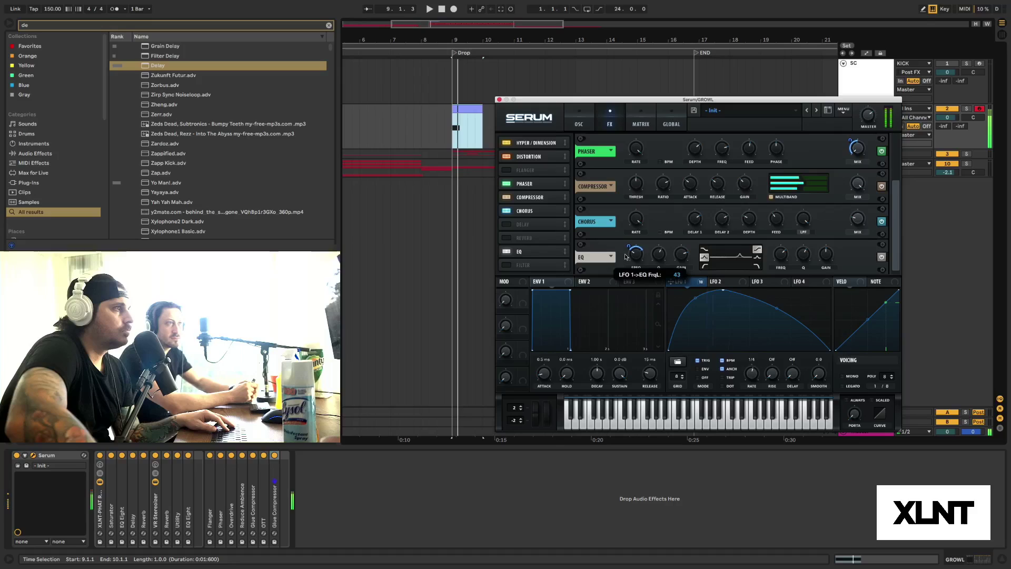
{"action": "left_click_drag", "start_coordinate": [623, 263], "coordinate": [624, 262]}
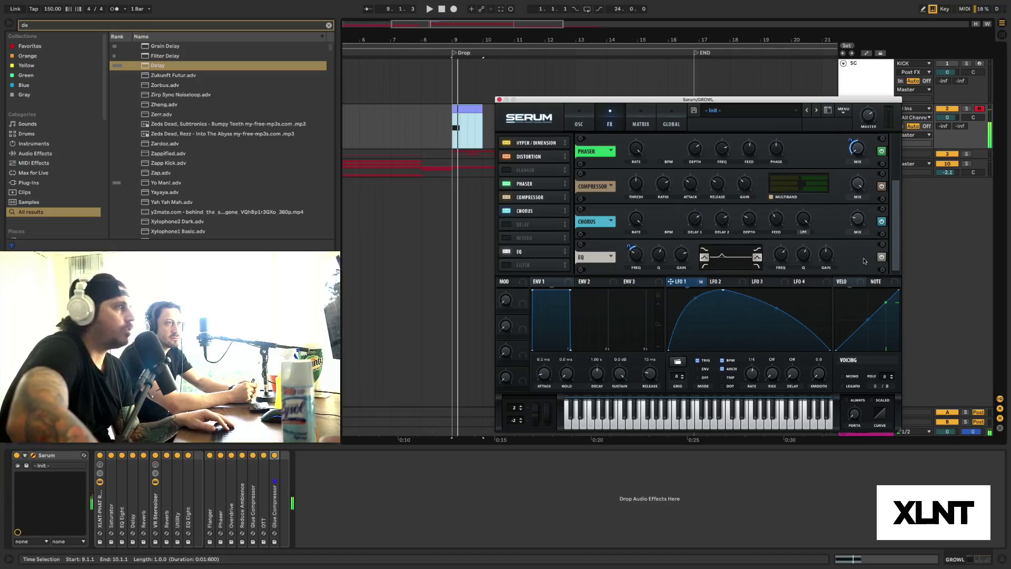
Step: Shape the EQ's high band as a peak with adjusted gain and LFO 1 modulating its frequency, based at about 2205 Hz
{"action": "left_click_drag", "start_coordinate": [826, 257], "coordinate": [827, 230]}
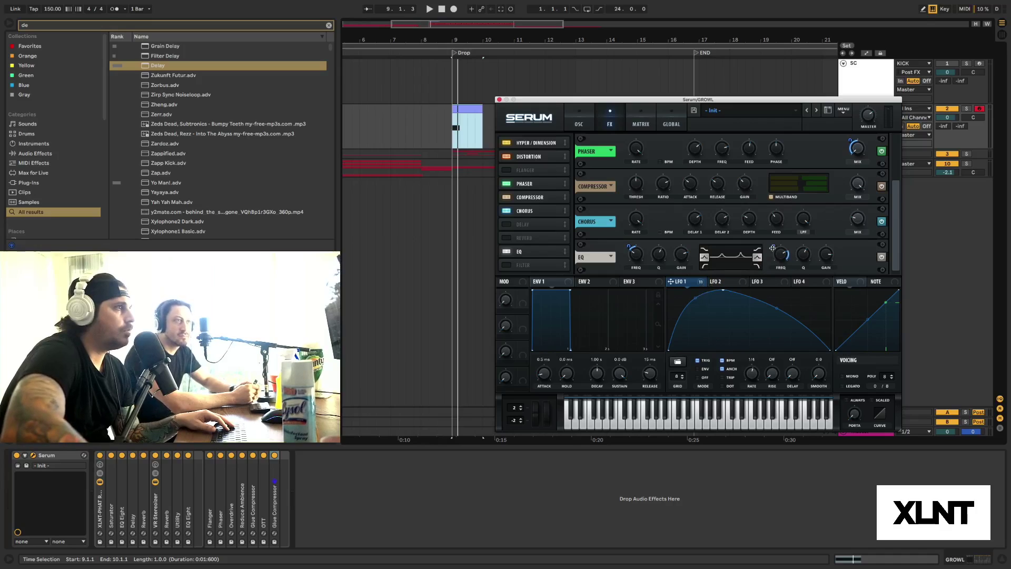
{"action": "left_click_drag", "start_coordinate": [772, 248], "coordinate": [783, 275]}
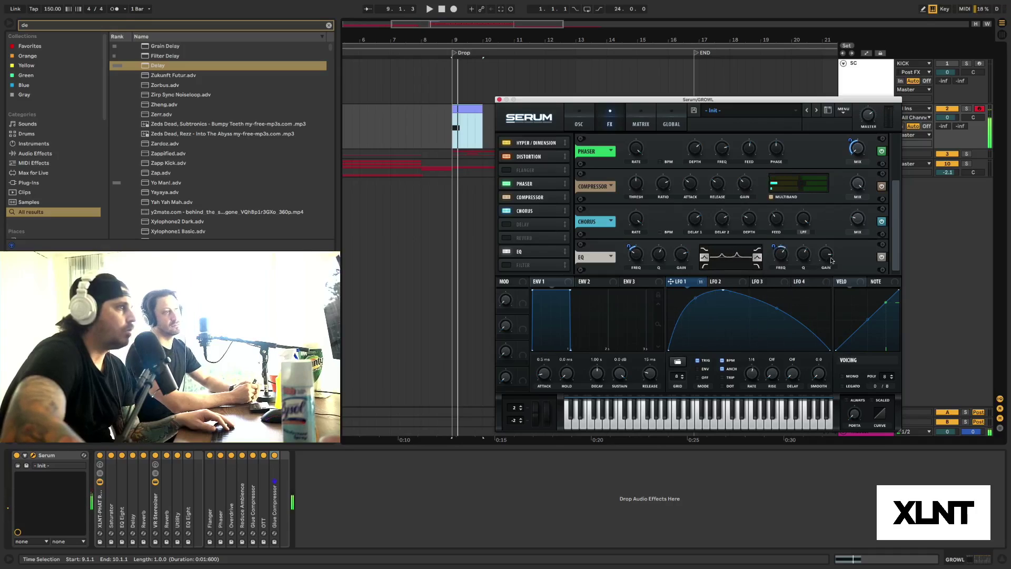
{"action": "left_click_drag", "start_coordinate": [826, 254], "coordinate": [824, 313]}
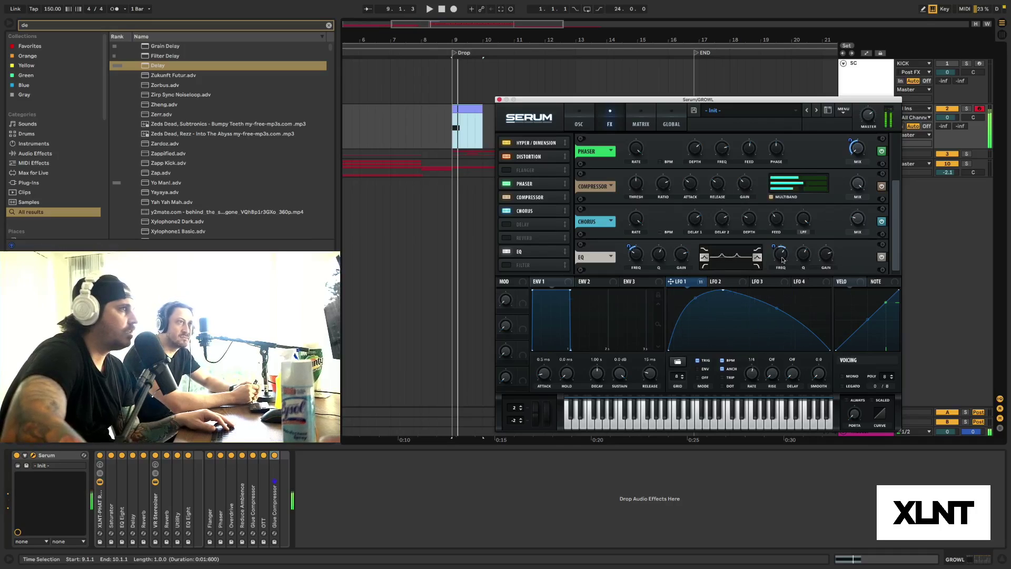
{"action": "left_click_drag", "start_coordinate": [782, 259], "coordinate": [790, 270]}
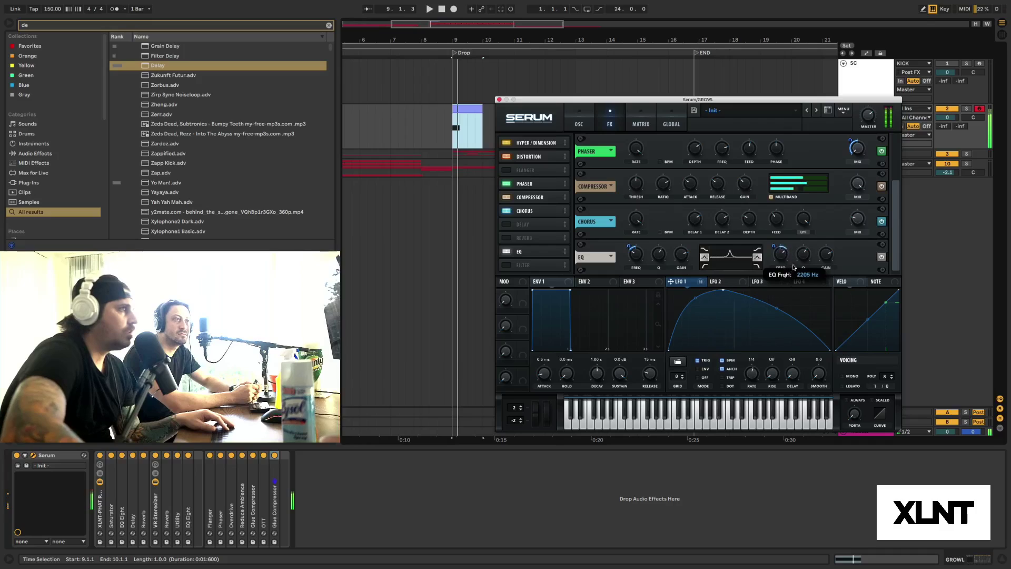
Step: Reorder the effects so EQ follows Chorus and Compressor comes after EQ, and switch the EQ's low band to a low cut
{"action": "left_click_drag", "start_coordinate": [540, 201], "coordinate": [544, 256]}
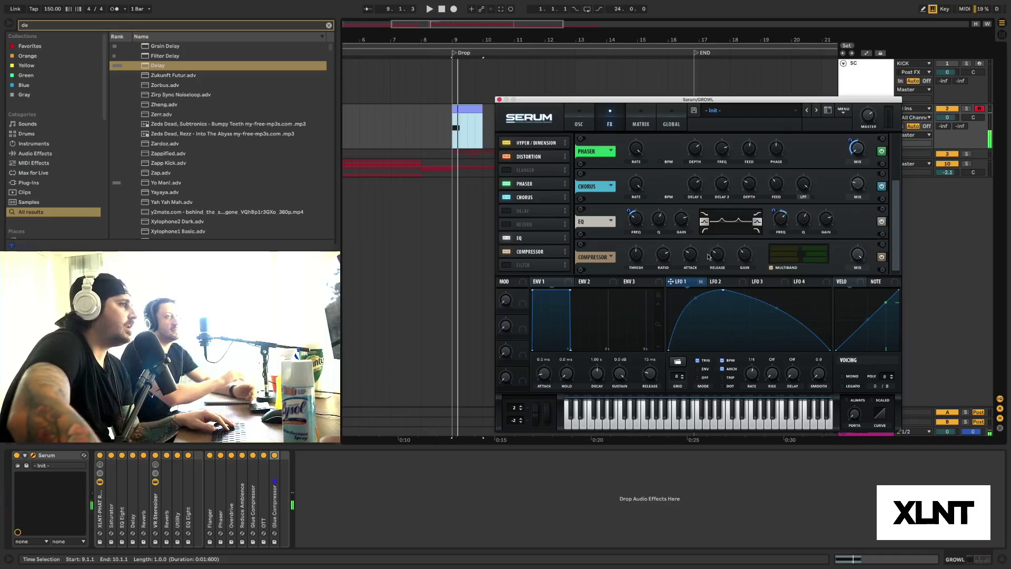
{"action": "left_click_drag", "start_coordinate": [536, 238], "coordinate": [537, 211]}
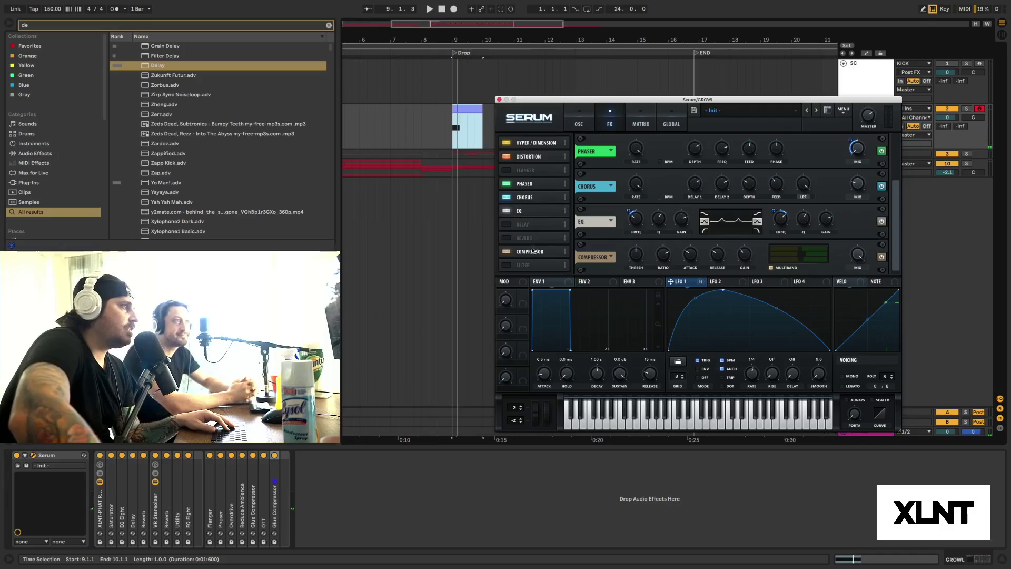
{"action": "left_click_drag", "start_coordinate": [533, 251], "coordinate": [534, 225]}
{"action": "left_click", "coordinate": [703, 231]}
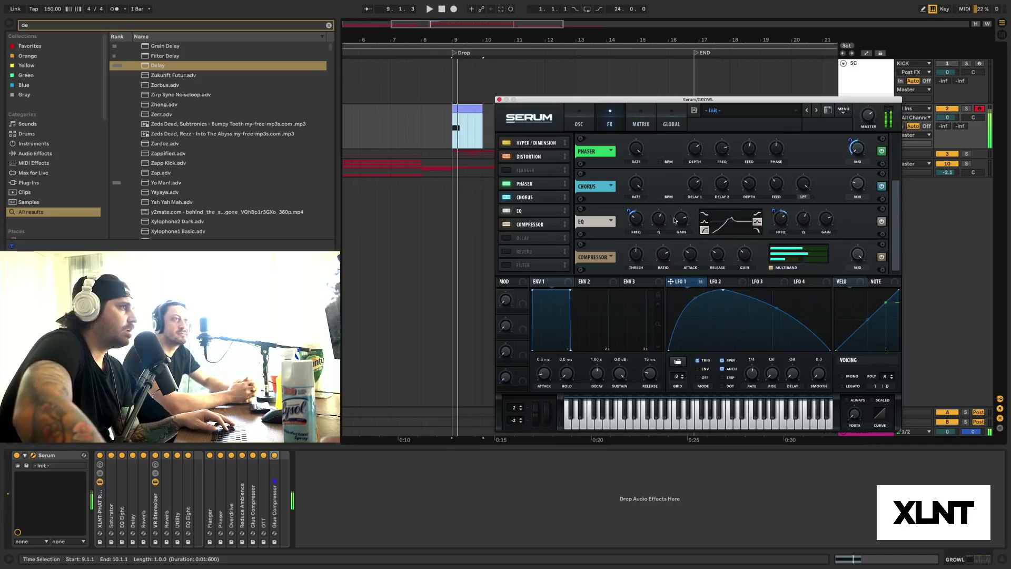
Step: Enable the sine sub oscillator, modulate its level with LFO 1 and route it to Direct Out during playback
{"action": "left_click", "coordinate": [579, 122]}
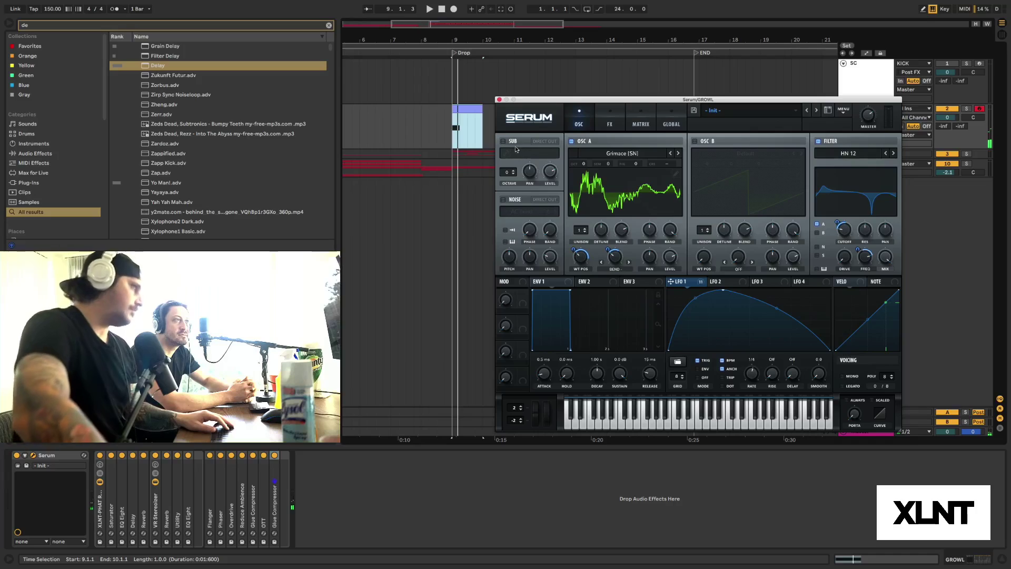
{"action": "left_click", "coordinate": [504, 142]}
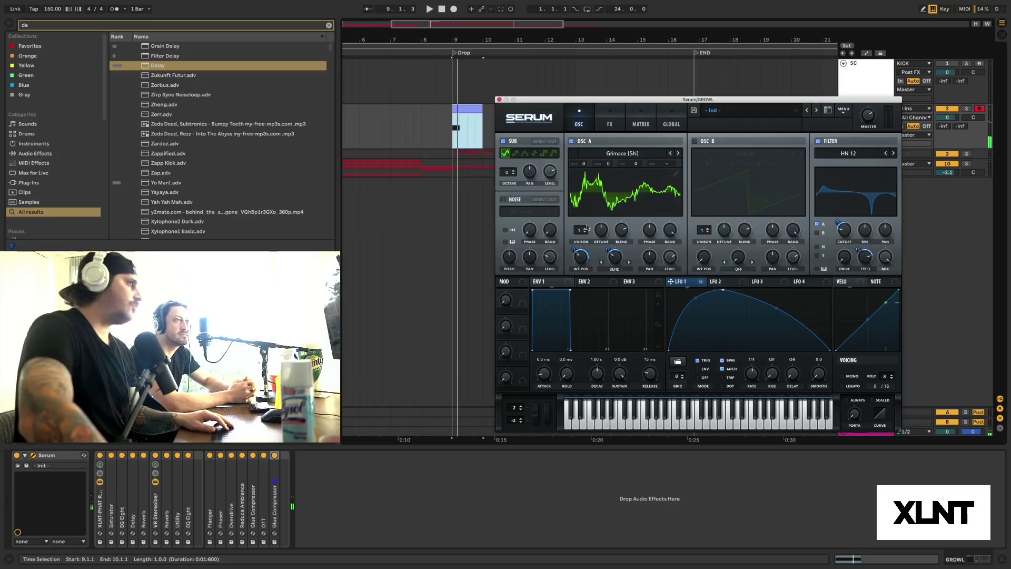
{"action": "left_click_drag", "start_coordinate": [536, 207], "coordinate": [546, 156]}
{"action": "key", "text": "space"}
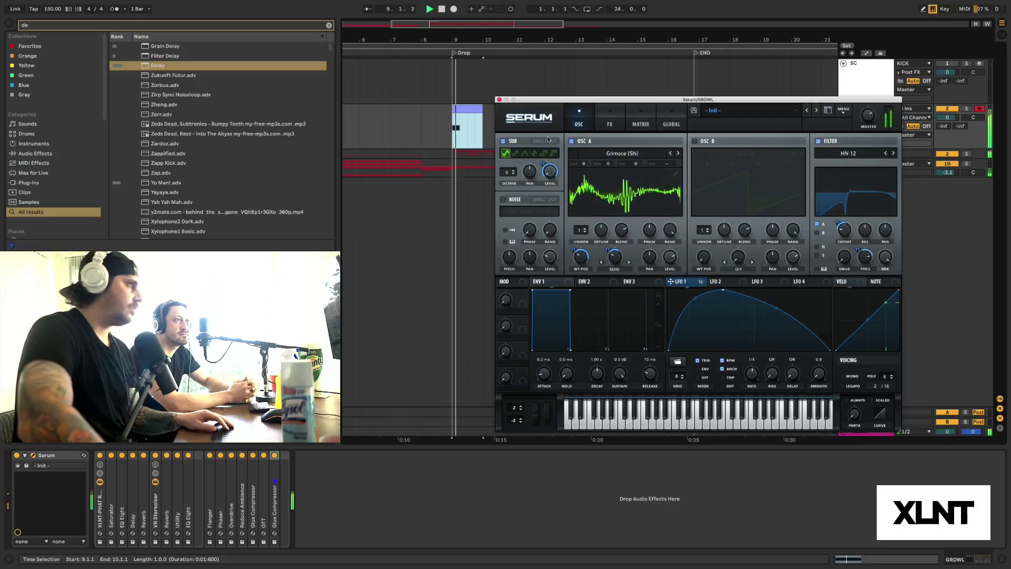
{"action": "left_click", "coordinate": [548, 142]}
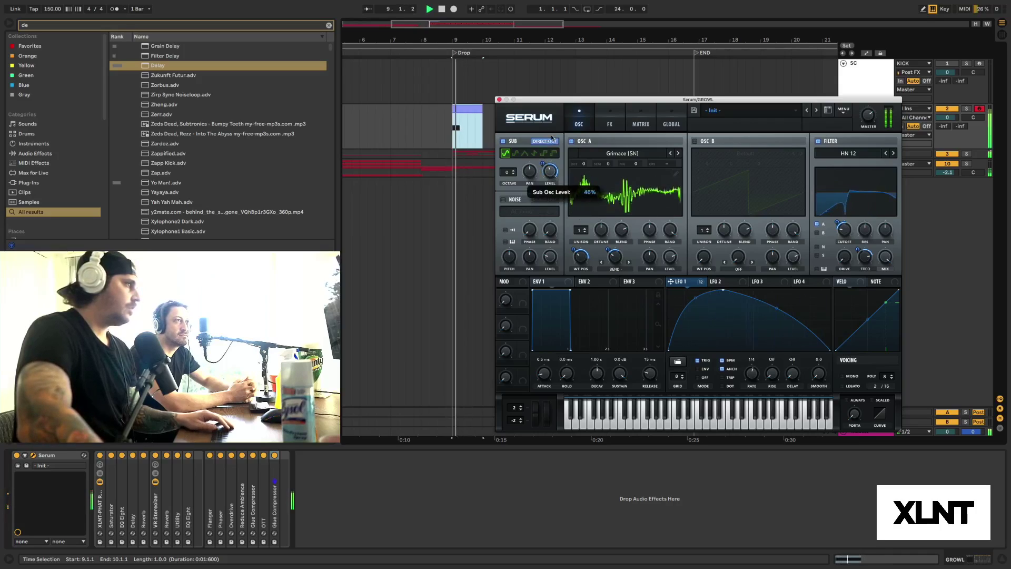
Step: Remove the LFO 1 modulation from the sub oscillator's level
{"action": "mouse_move", "coordinate": [543, 186]}
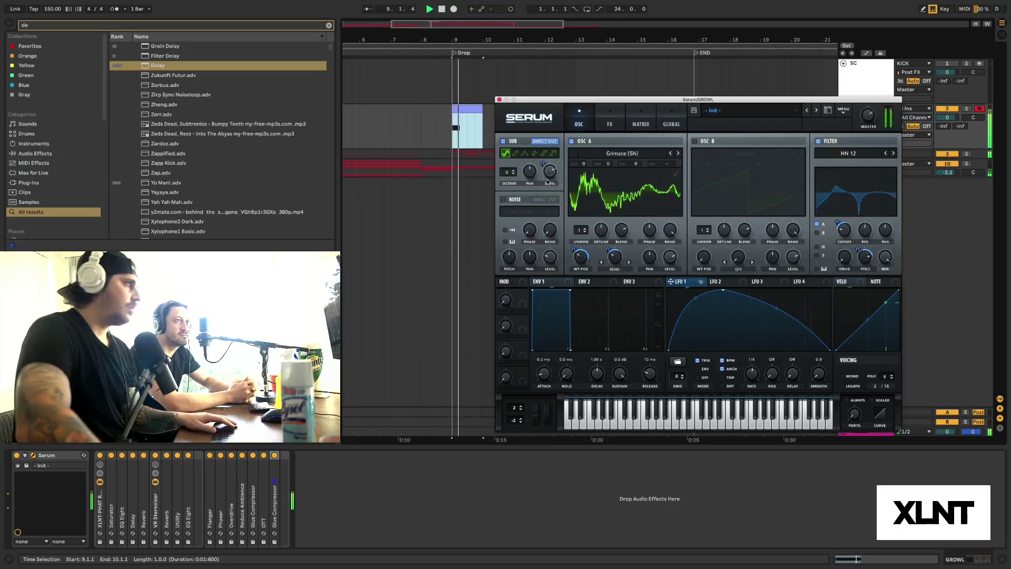
{"action": "right_click", "coordinate": [550, 172]}
{"action": "left_click", "coordinate": [579, 203]}
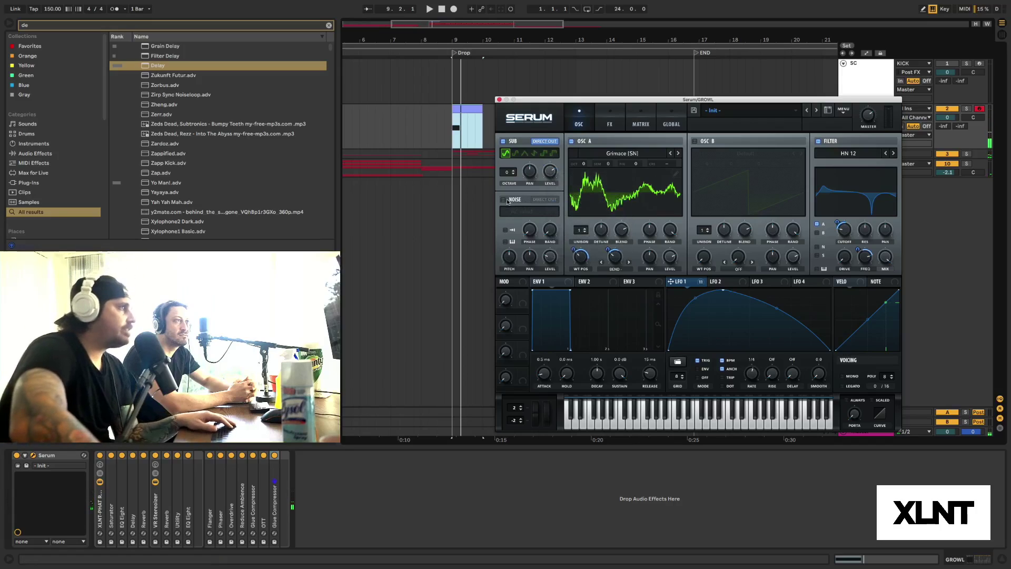
Step: Enable the noise oscillator, load the Analog noise BrightWhite with Direct Out off, and audition it
{"action": "left_click", "coordinate": [504, 200]}
{"action": "left_click", "coordinate": [531, 211]}
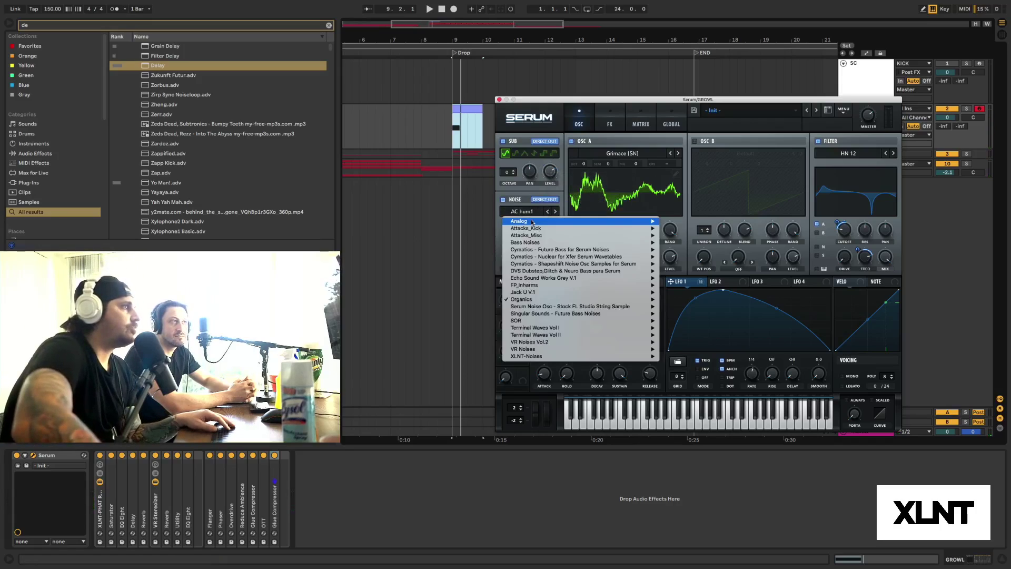
{"action": "mouse_move", "coordinate": [626, 221]}
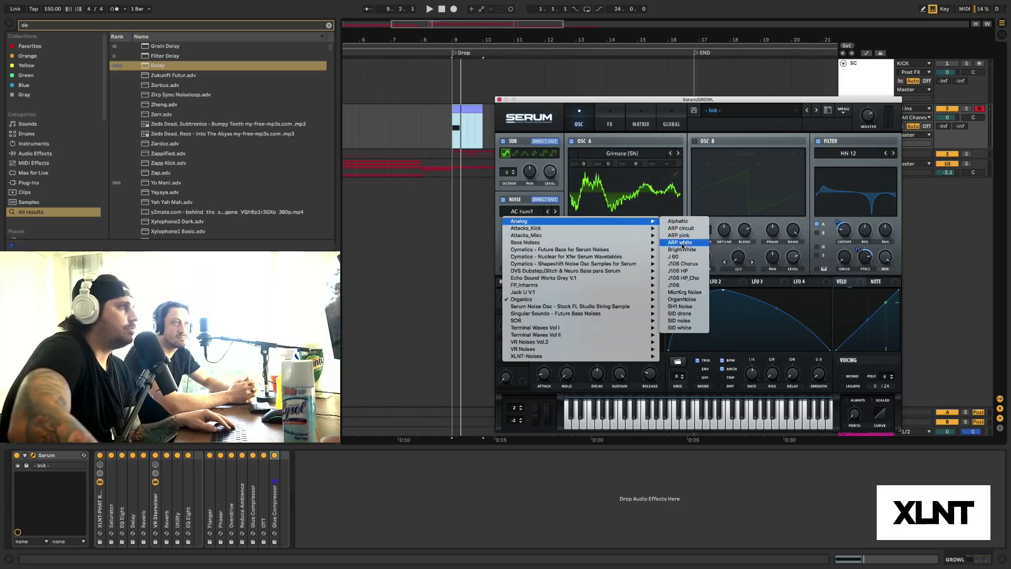
{"action": "left_click", "coordinate": [684, 245]}
{"action": "key", "text": "space"}
{"action": "mouse_move", "coordinate": [548, 262]}
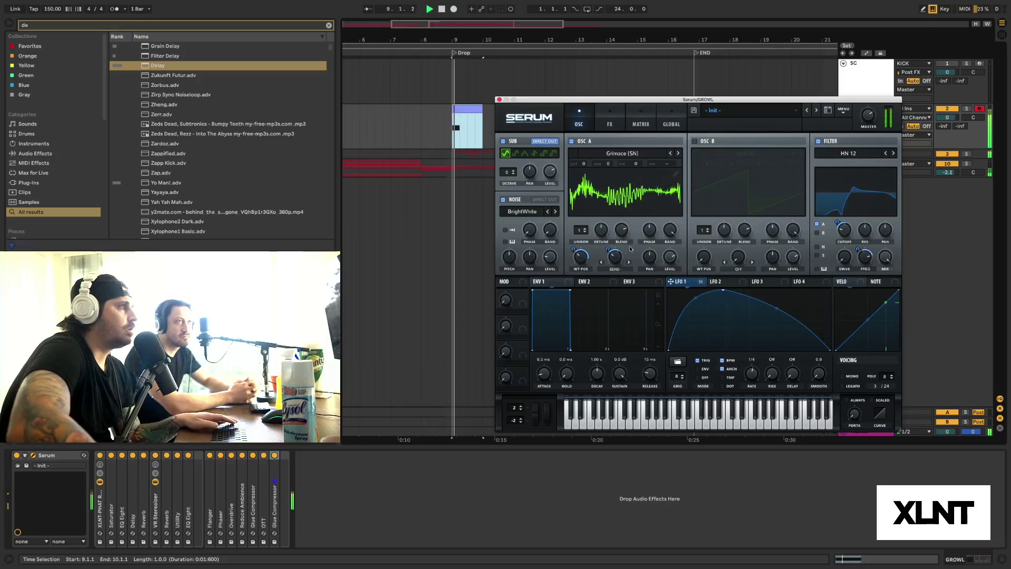
Step: Enable the Filter effect, place it before the Compressor, set its type to Combs and play the clip
{"action": "left_click", "coordinate": [610, 120]}
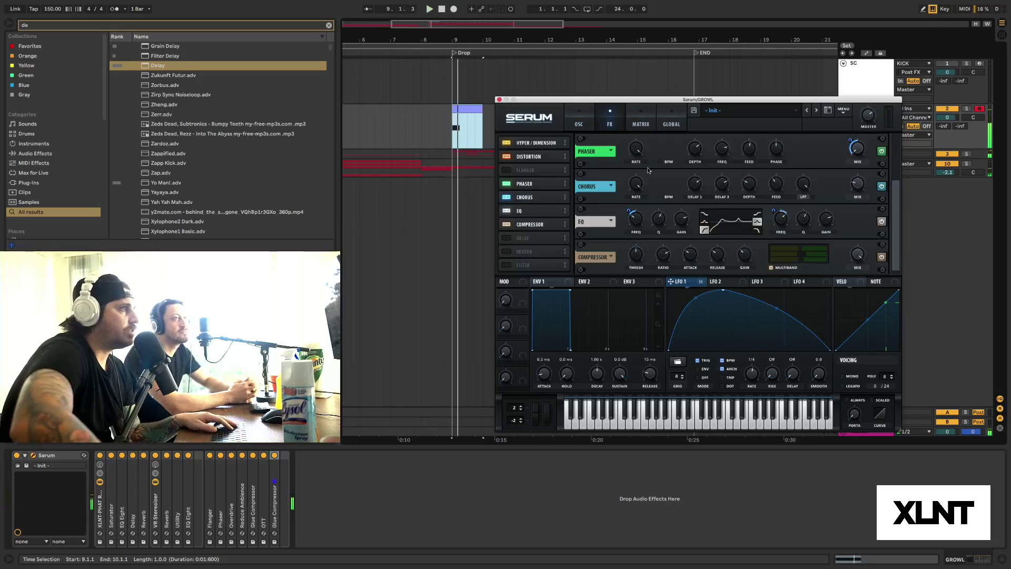
{"action": "left_click", "coordinate": [506, 264]}
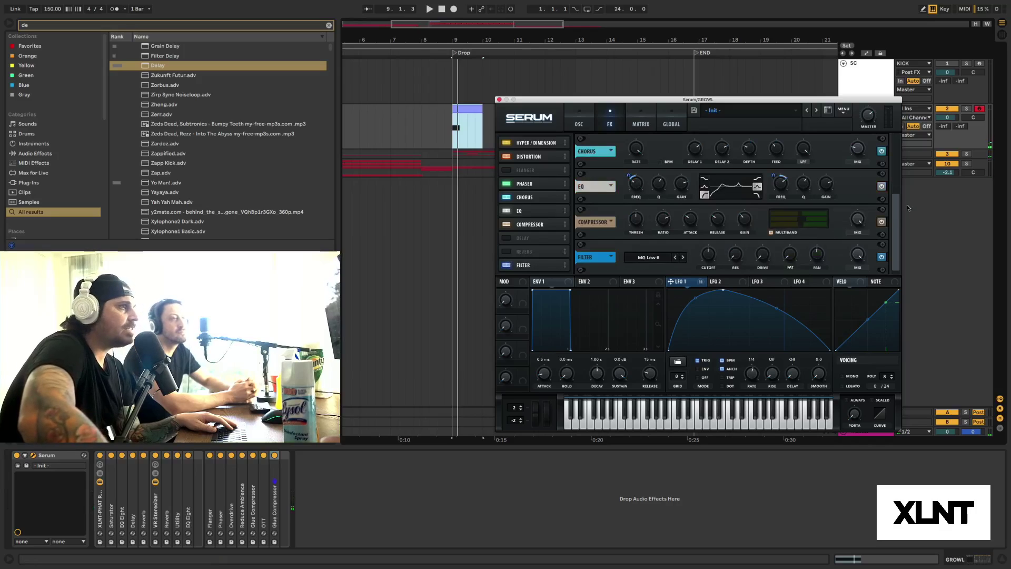
{"action": "left_click_drag", "start_coordinate": [526, 265], "coordinate": [539, 227]}
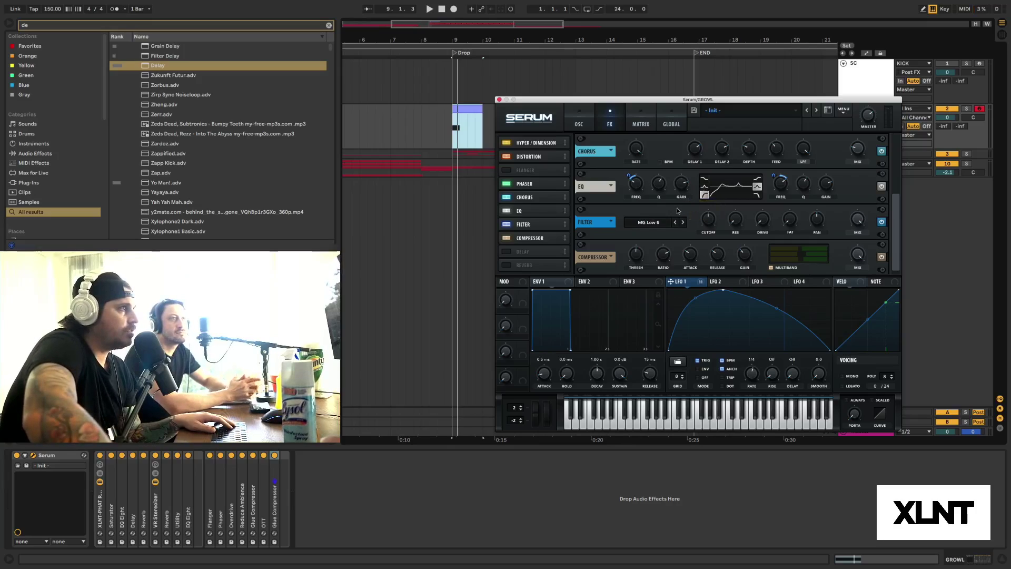
{"action": "left_click", "coordinate": [649, 222]}
{"action": "mouse_move", "coordinate": [653, 253]}
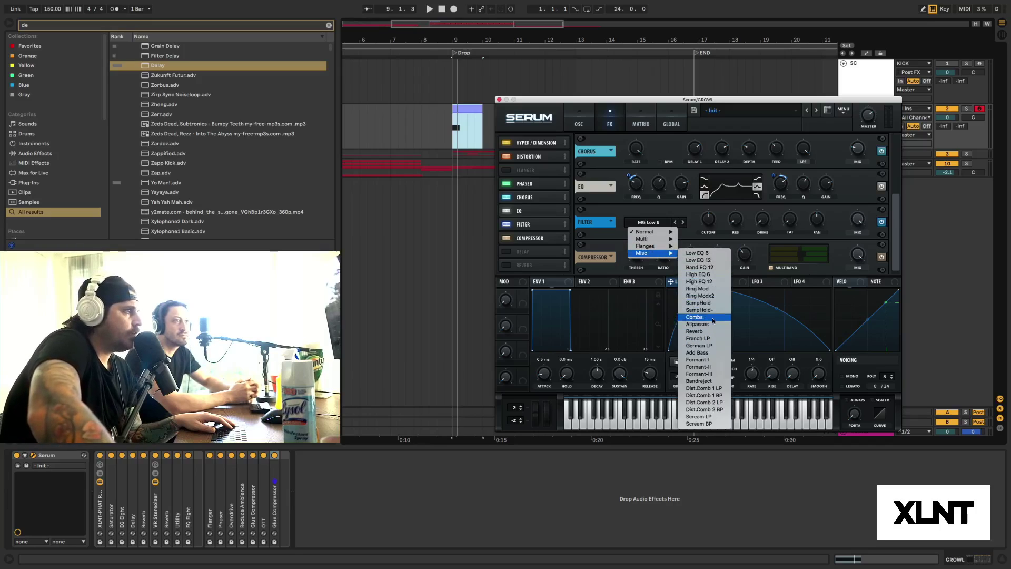
{"action": "left_click", "coordinate": [713, 320]}
{"action": "key", "text": "space"}
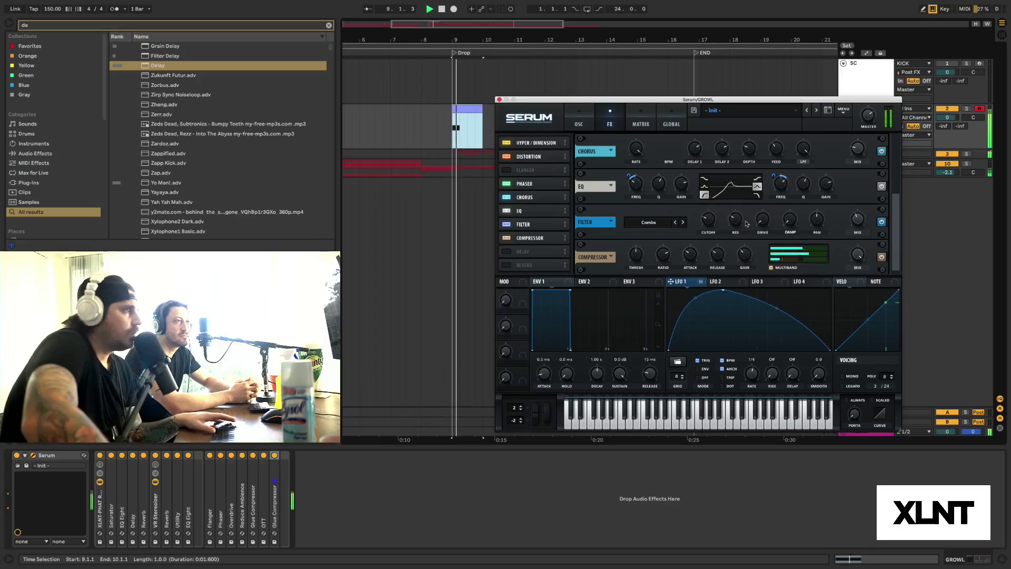
Step: Adjust the Filter effect's cutoff, move the effect ahead of the EQ and play the clip
{"action": "left_click_drag", "start_coordinate": [706, 224], "coordinate": [709, 187]}
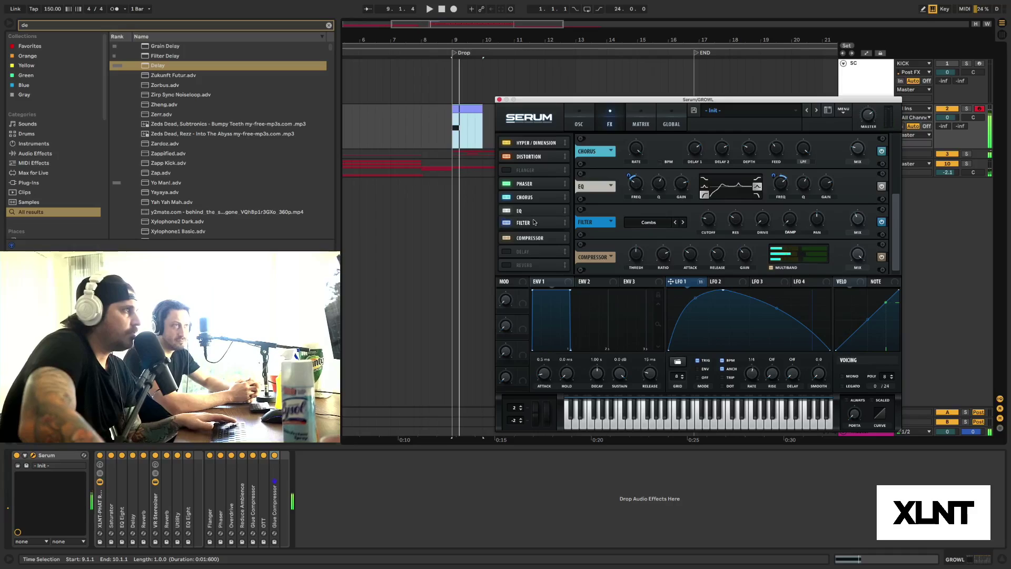
{"action": "left_click_drag", "start_coordinate": [534, 222], "coordinate": [537, 213]}
{"action": "key", "text": "space"}
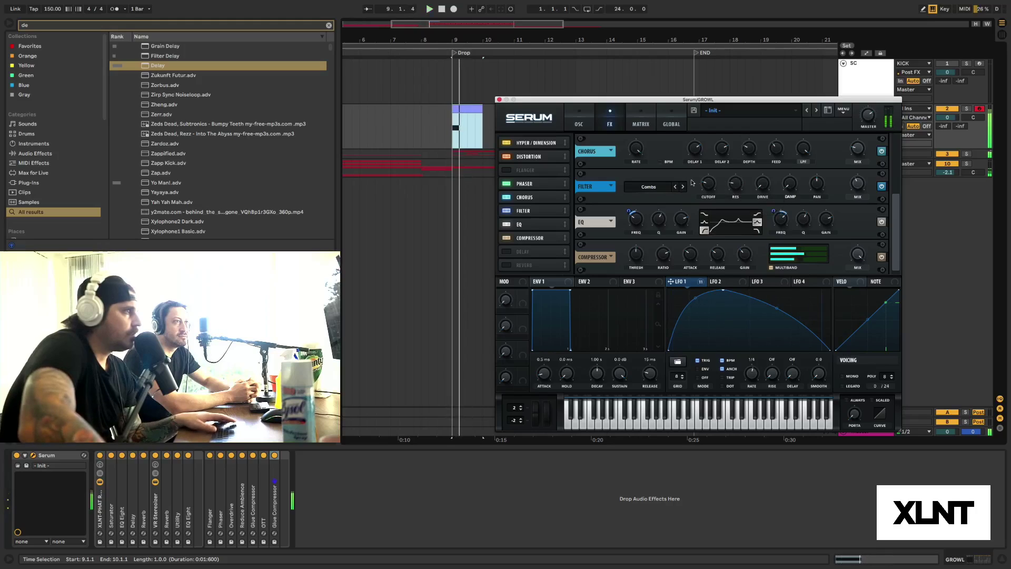
Step: Set the Filter effect's type to Cmb - and audition it
{"action": "left_click", "coordinate": [656, 187]}
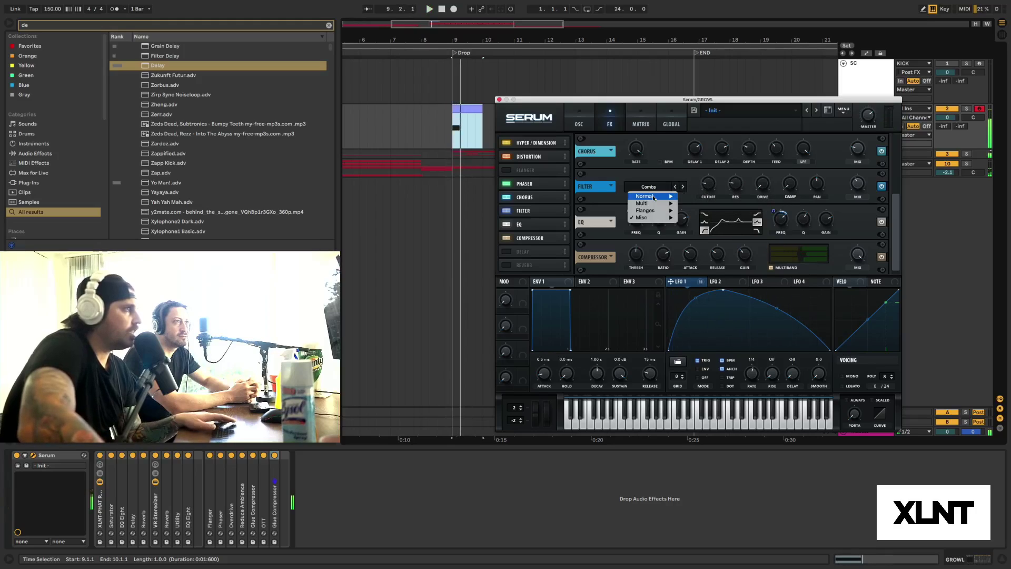
{"action": "mouse_move", "coordinate": [654, 217]}
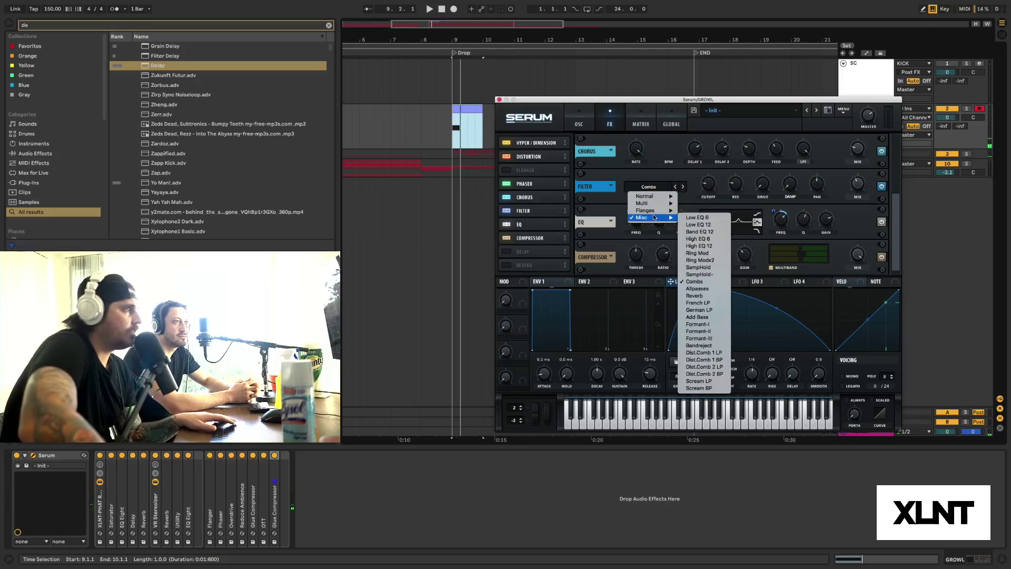
{"action": "left_click", "coordinate": [694, 218]}
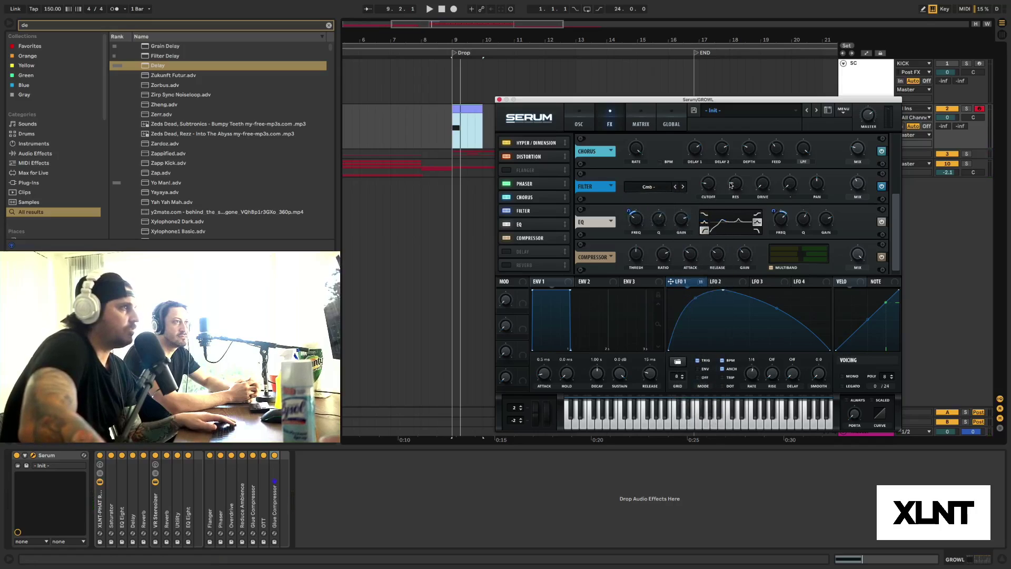
{"action": "key", "text": "space"}
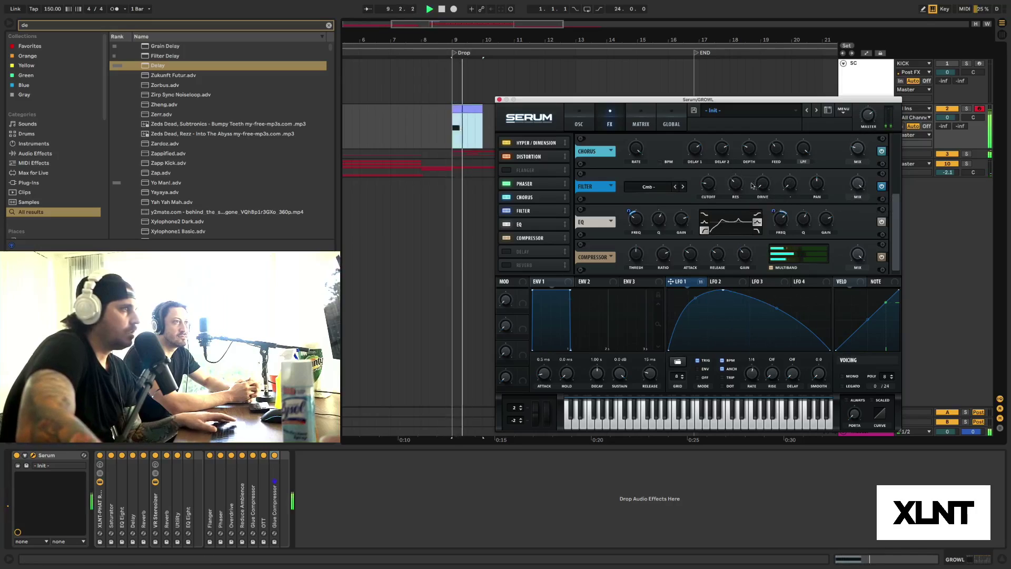
Step: Change the Filter effect's type to the flanger Flg - and set its cutoff to about 41 Hz during playback
{"action": "left_click", "coordinate": [648, 187]}
{"action": "mouse_move", "coordinate": [661, 212]}
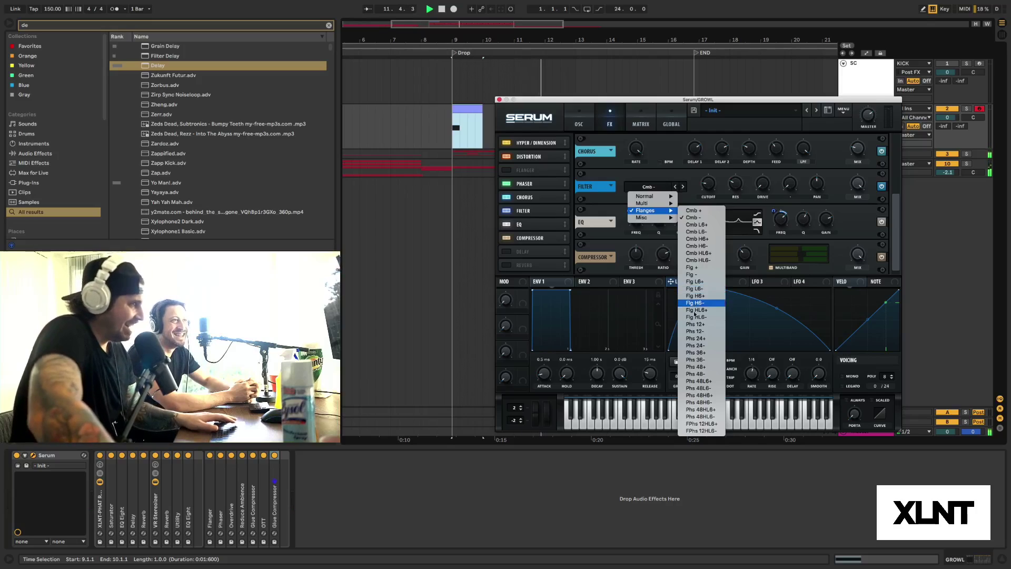
{"action": "left_click", "coordinate": [691, 274]}
{"action": "key", "text": "space"}
{"action": "key", "text": "space"}
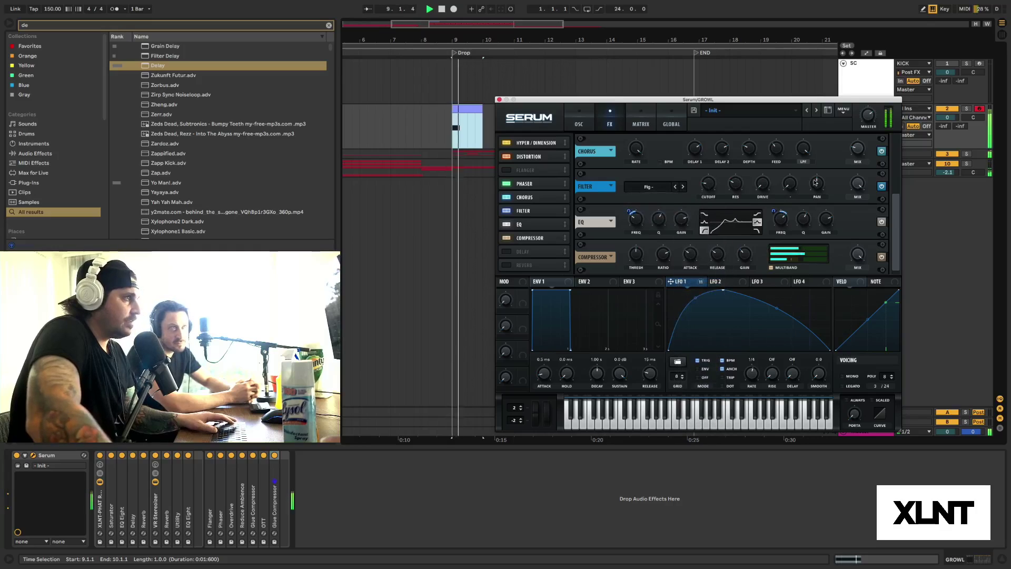
{"action": "mouse_move", "coordinate": [710, 184]}
{"action": "left_mouse_down"}
{"action": "mouse_move", "coordinate": [711, 166]}
{"action": "mouse_move", "coordinate": [710, 184]}
{"action": "left_mouse_up"}
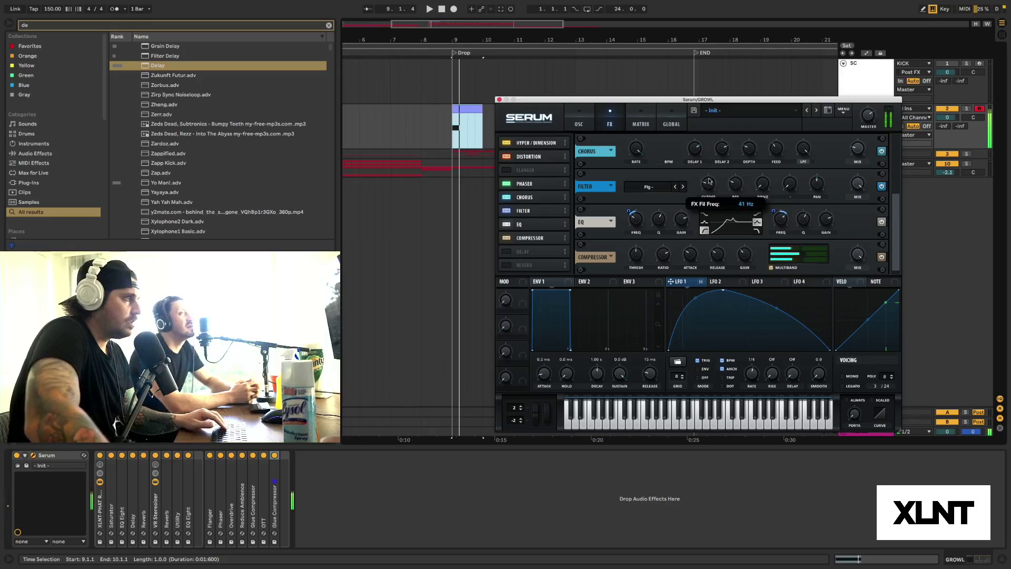
Step: Lower the Filter effect's mix, modulate it with LFO 1 and audition the clip
{"action": "left_click_drag", "start_coordinate": [858, 183], "coordinate": [837, 299]}
{"action": "left_click_drag", "start_coordinate": [822, 201], "coordinate": [855, 185]}
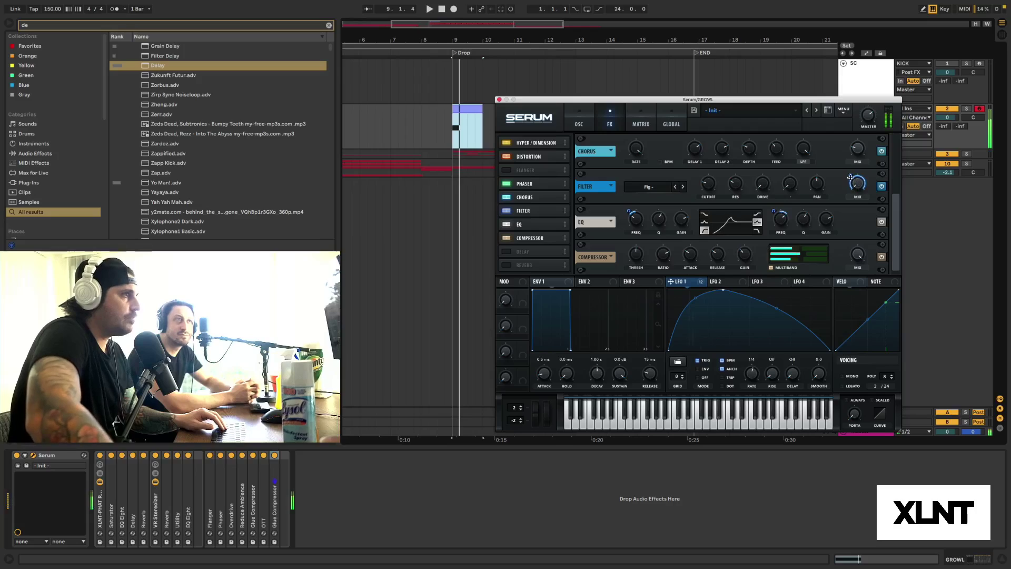
{"action": "key", "text": "space"}
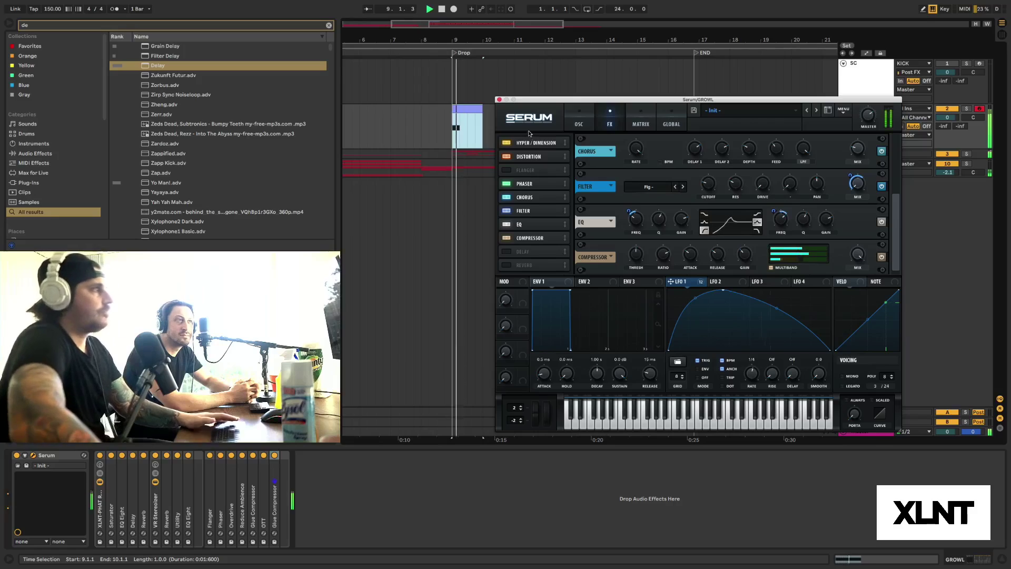
{"action": "key", "text": "space"}
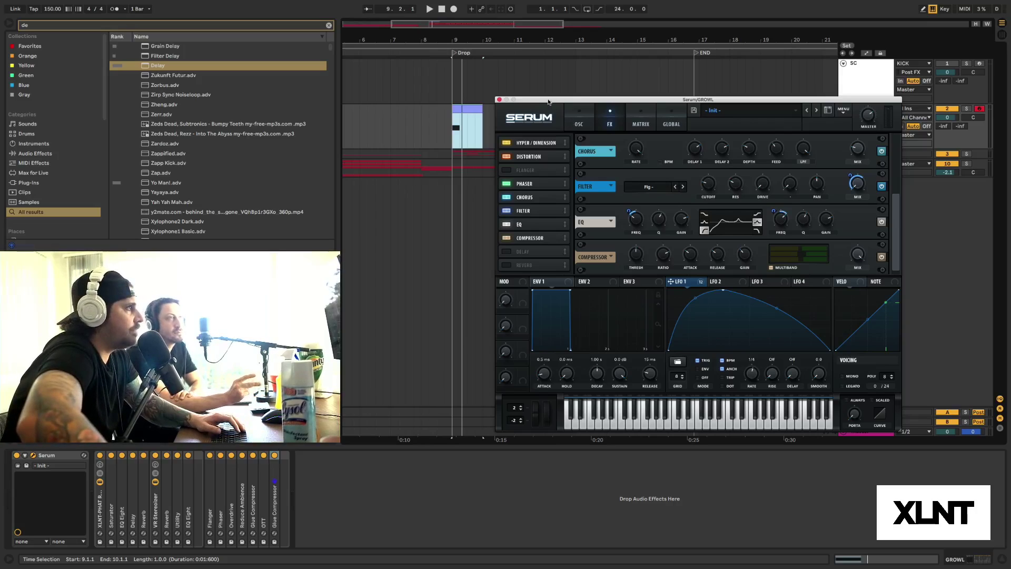
Step: Move the disabled Flanger below the Compressor in the effects order and return to the oscillators
{"action": "left_click_drag", "start_coordinate": [548, 101], "coordinate": [545, 95]}
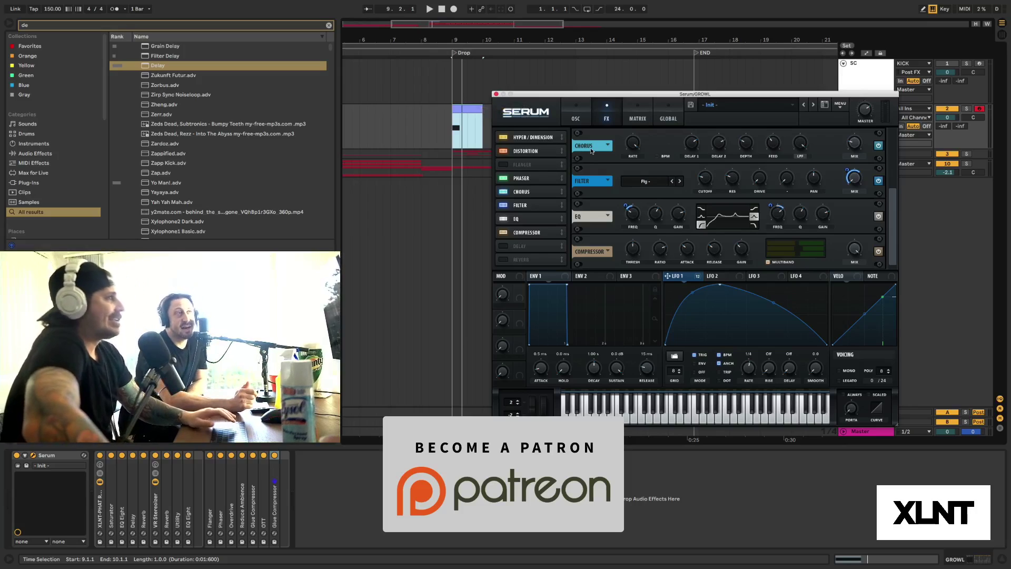
{"action": "left_click_drag", "start_coordinate": [519, 165], "coordinate": [518, 233]}
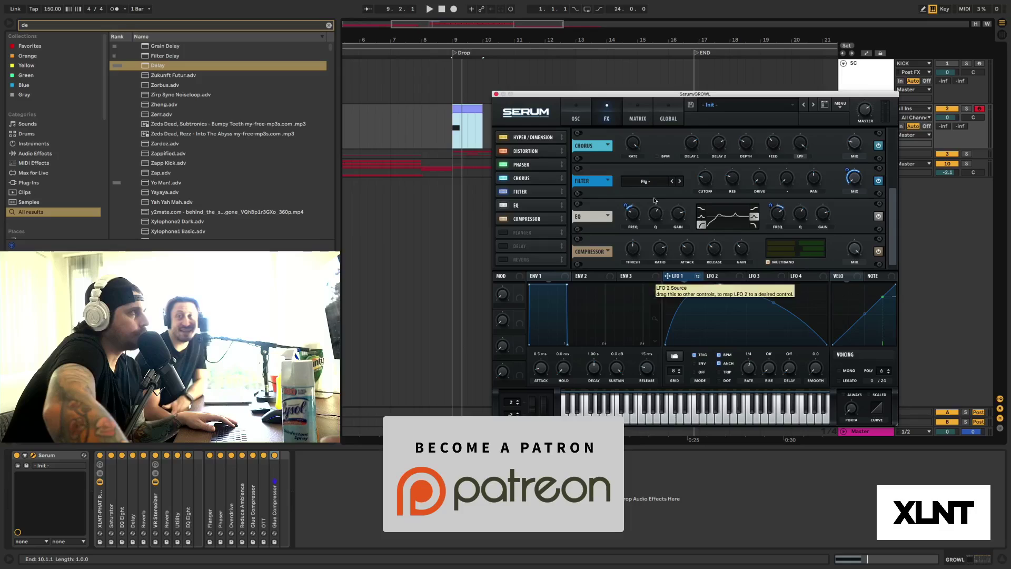
{"action": "left_click", "coordinate": [582, 107]}
{"action": "left_click", "coordinate": [605, 107]}
{"action": "left_click", "coordinate": [583, 108]}
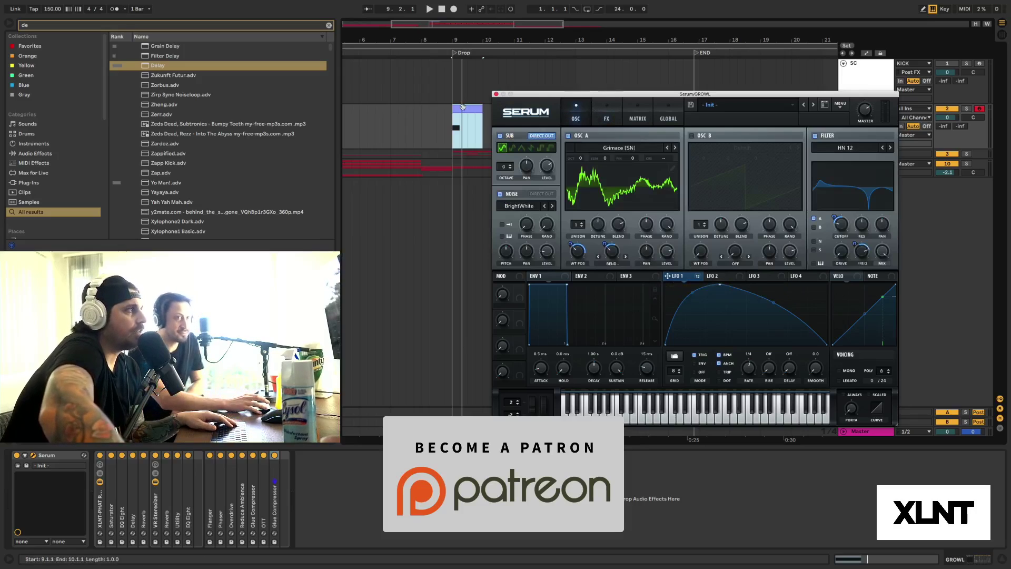
Step: Show the clip's notes and review the modulation matrix routings and LFO 2 shape
{"action": "key", "text": "shift+Tab"}
{"action": "left_click_drag", "start_coordinate": [607, 99], "coordinate": [598, 78]}
{"action": "left_click", "coordinate": [629, 96]}
{"action": "scroll", "coordinate": [664, 219], "scroll_direction": "down", "scroll_amount": 5}
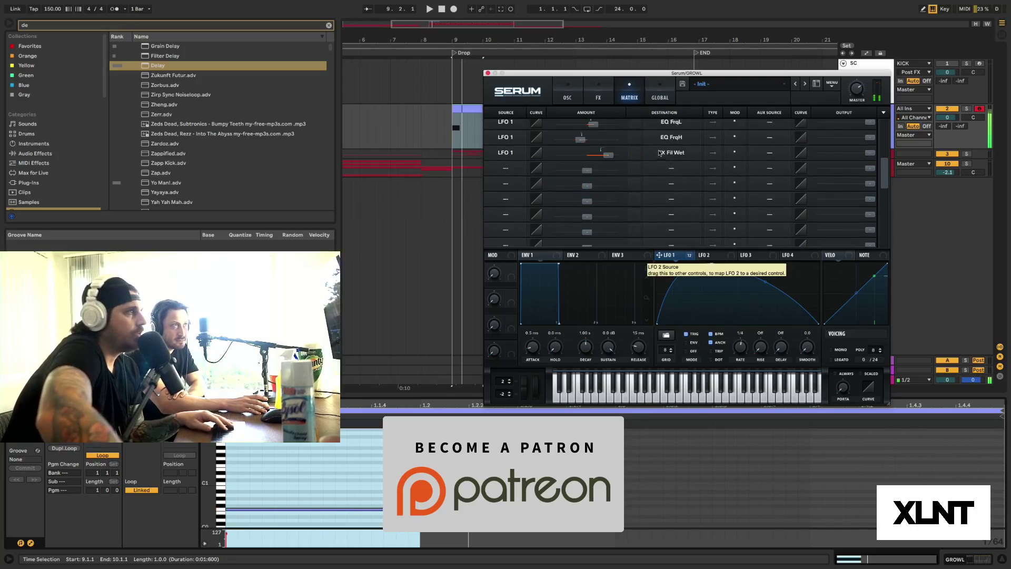
{"action": "left_click", "coordinate": [708, 252]}
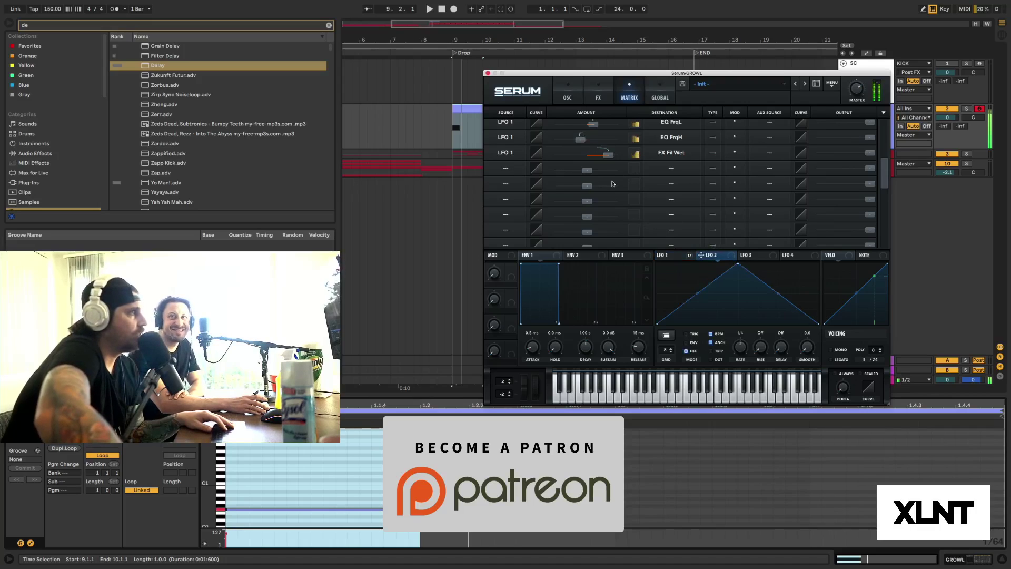
Step: Audition LFO 1's peak at late and early positions, leaving it slightly earlier in the cycle than its original place
{"action": "left_click", "coordinate": [573, 99]}
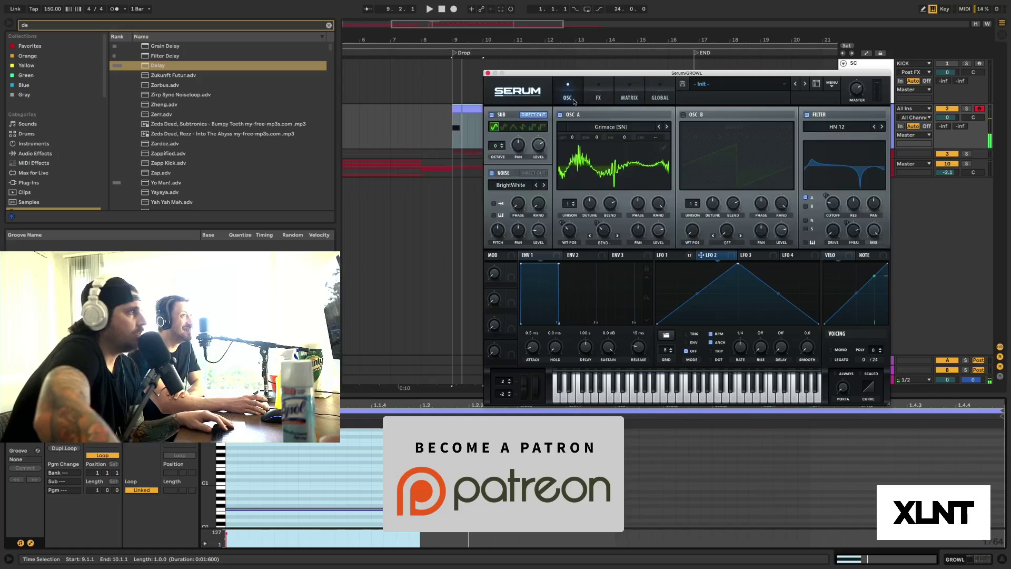
{"action": "left_click", "coordinate": [680, 256]}
{"action": "left_click_drag", "start_coordinate": [714, 266], "coordinate": [860, 213]}
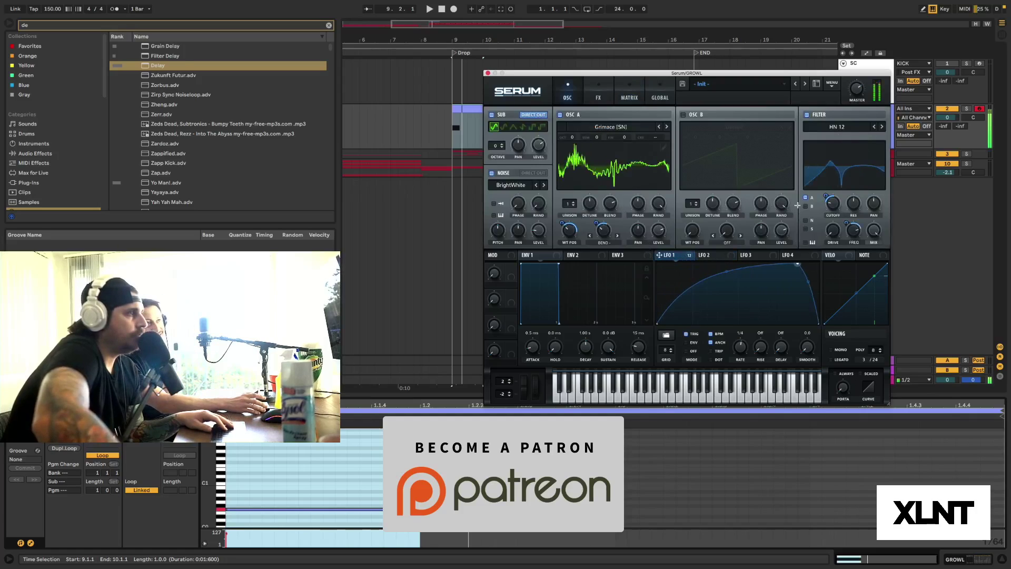
{"action": "left_click_drag", "start_coordinate": [818, 263], "coordinate": [705, 264]}
{"action": "left_click_drag", "start_coordinate": [761, 282], "coordinate": [760, 276]}
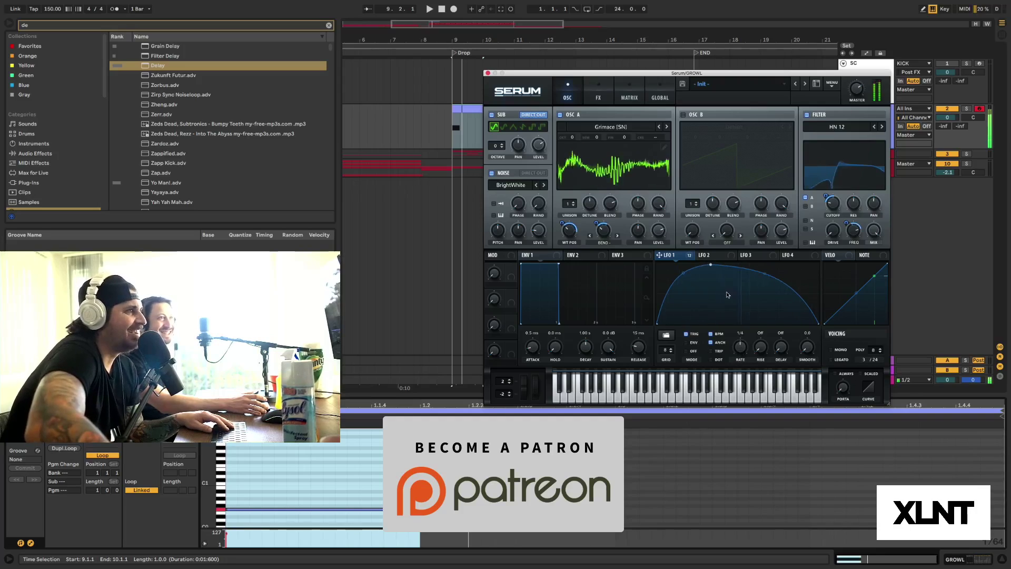
{"action": "left_click_drag", "start_coordinate": [710, 265], "coordinate": [703, 262]}
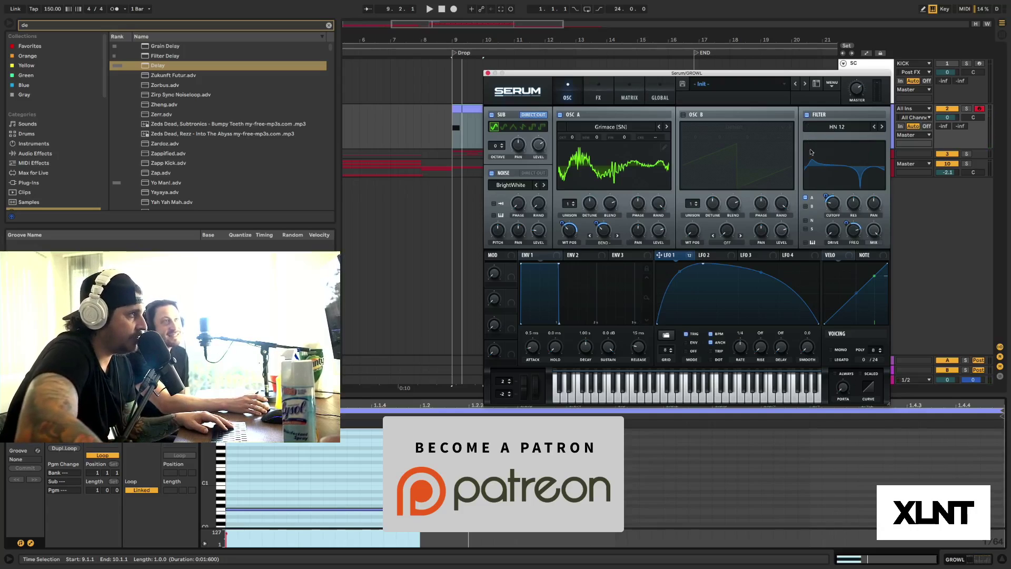
Step: Load the Basic flat 50 shape into LFO 2 and reshape it into a fast rise with a slow fall to about half
{"action": "left_click", "coordinate": [598, 96]}
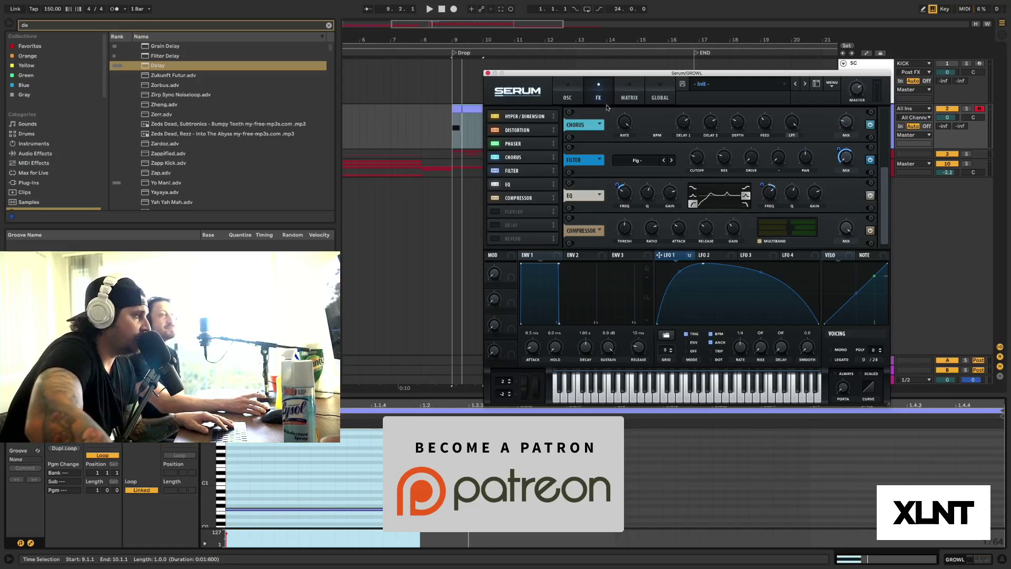
{"action": "left_click", "coordinate": [706, 255]}
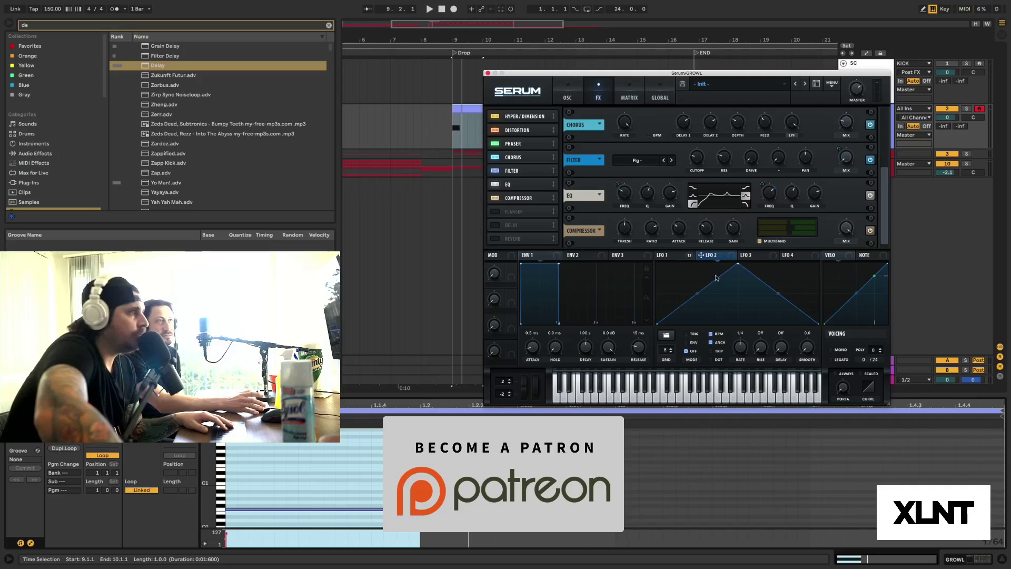
{"action": "left_click", "coordinate": [666, 335]}
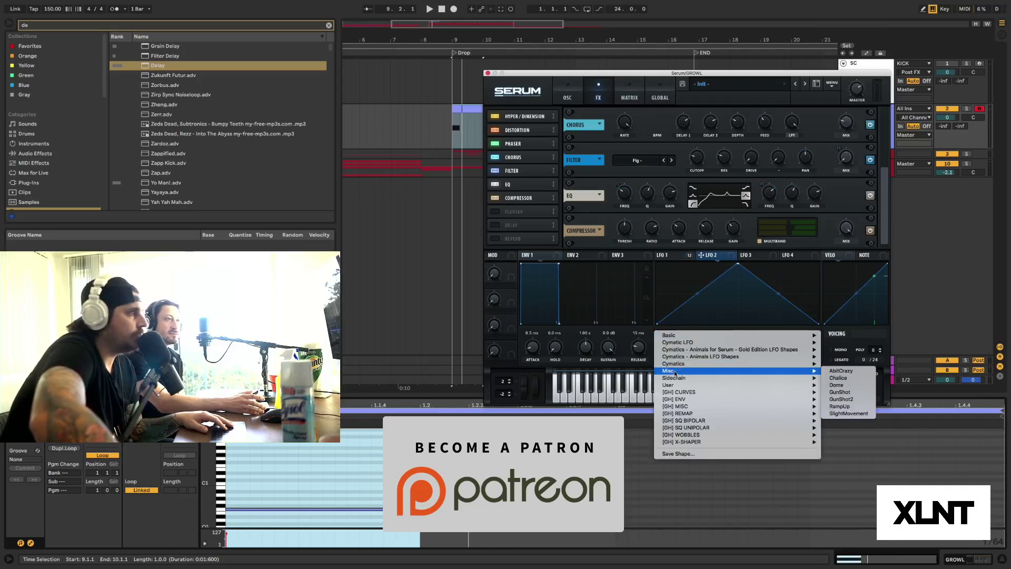
{"action": "mouse_move", "coordinate": [680, 338]}
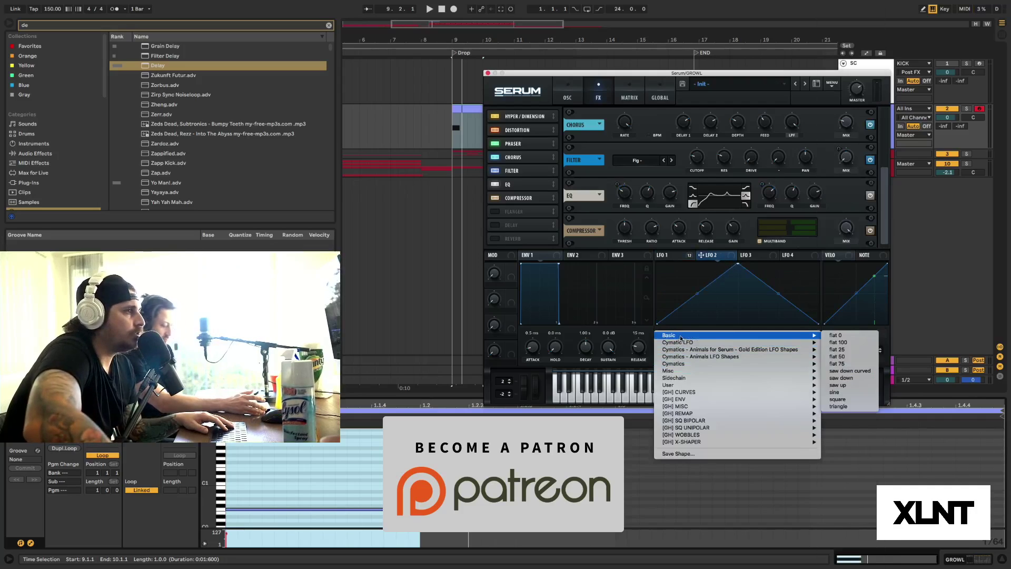
{"action": "left_click", "coordinate": [835, 356]}
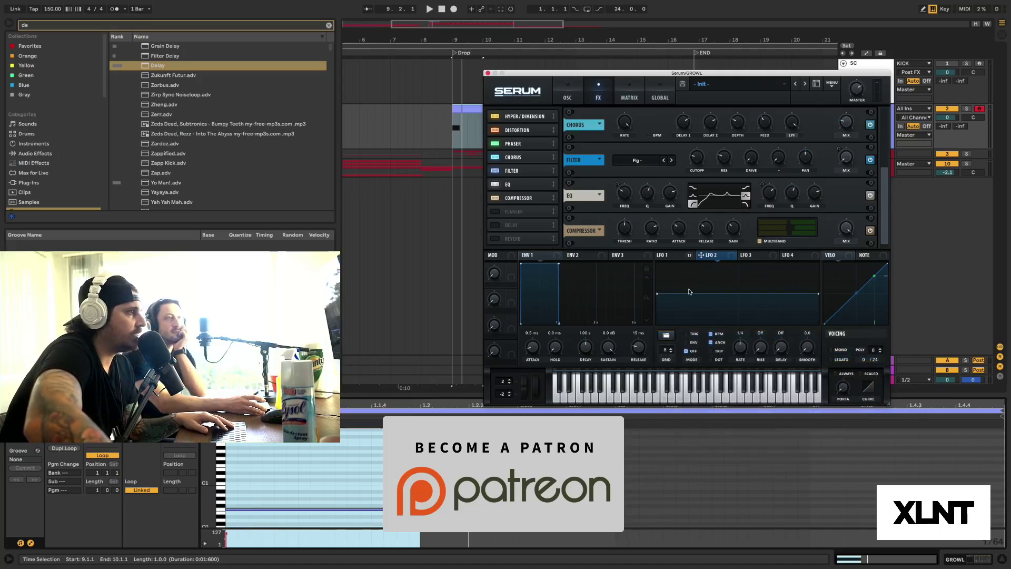
{"action": "left_click_drag", "start_coordinate": [657, 293], "coordinate": [642, 252]}
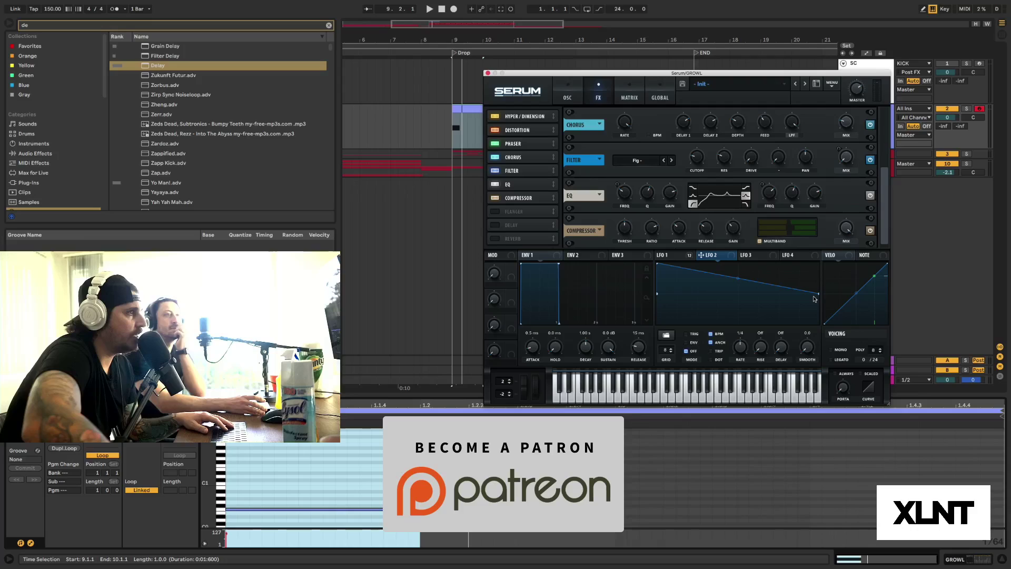
{"action": "left_click_drag", "start_coordinate": [815, 293], "coordinate": [817, 324]}
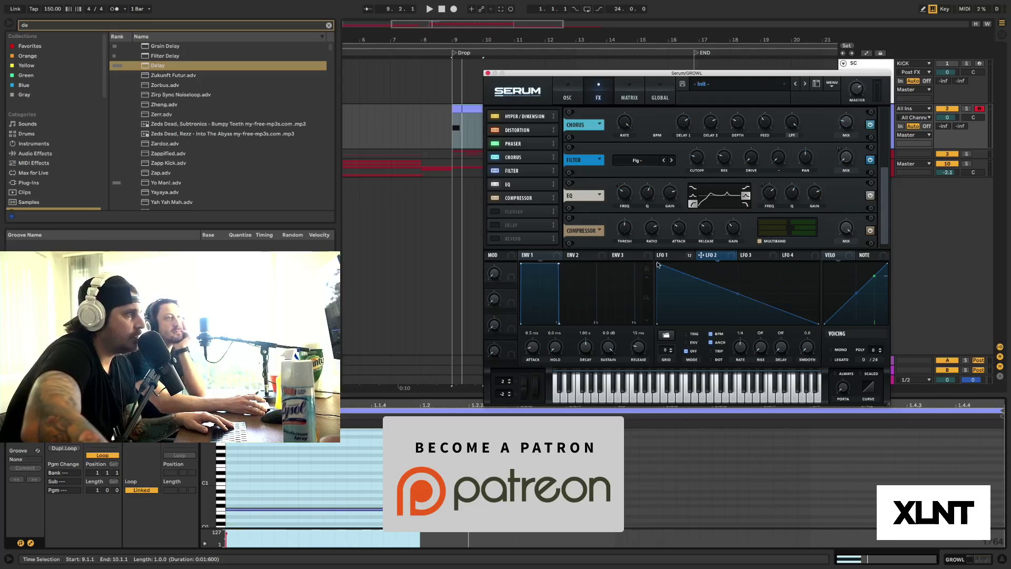
{"action": "left_click_drag", "start_coordinate": [657, 265], "coordinate": [674, 263]}
{"action": "left_click_drag", "start_coordinate": [818, 323], "coordinate": [822, 296]}
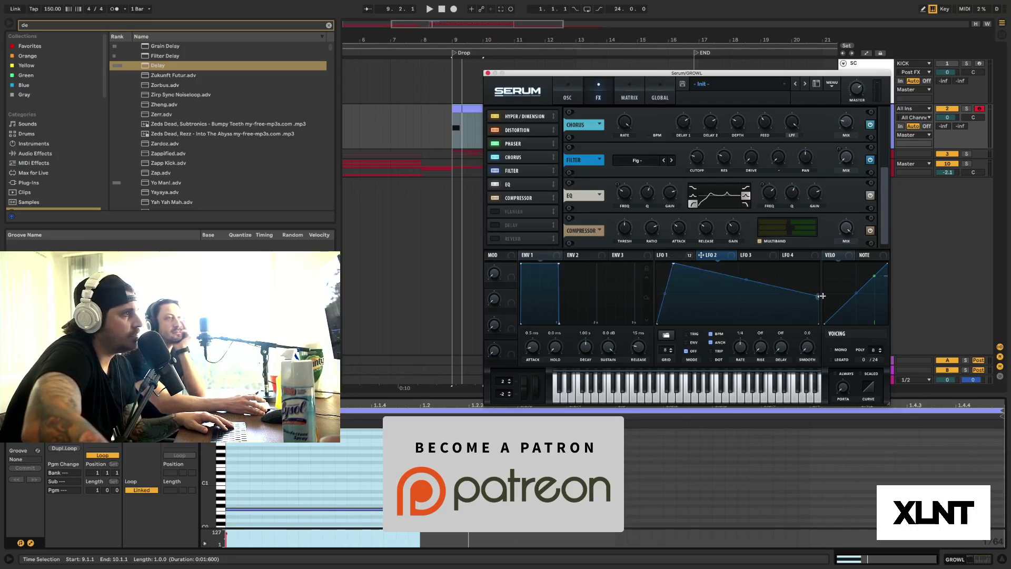
Step: Route LFO 2, in TRIG mode, to Mast.Tun in the modulation matrix with a slight positive amount and lower the LFO's end point
{"action": "left_click", "coordinate": [629, 95]}
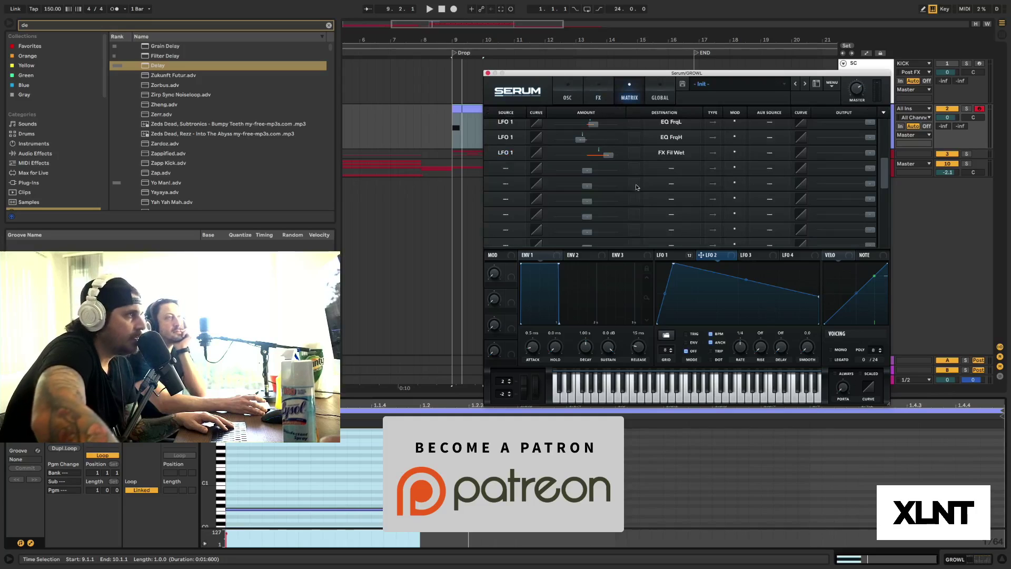
{"action": "left_click", "coordinate": [673, 168]}
{"action": "mouse_move", "coordinate": [662, 226]}
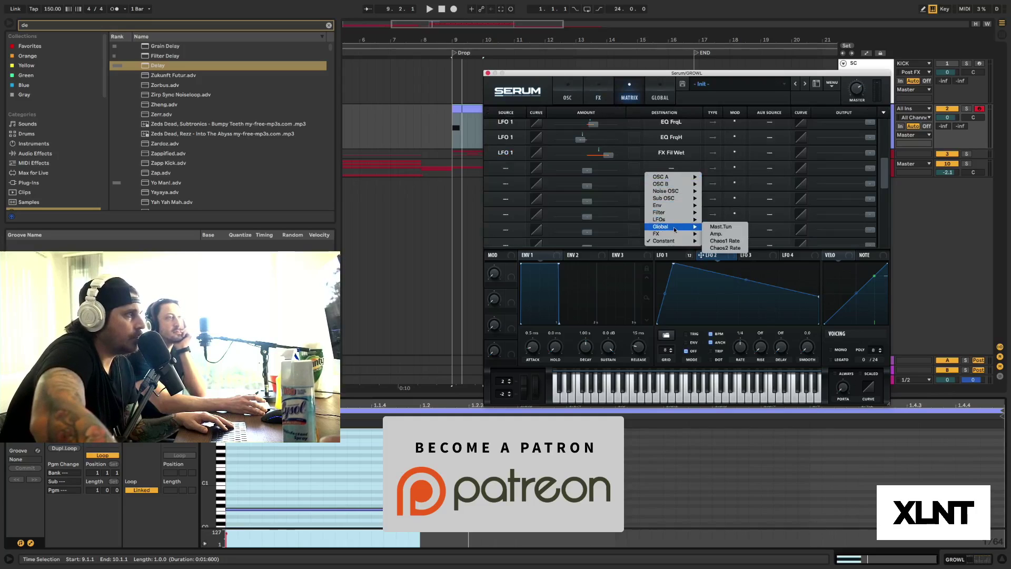
{"action": "left_click", "coordinate": [721, 228]}
{"action": "left_click", "coordinate": [524, 180]}
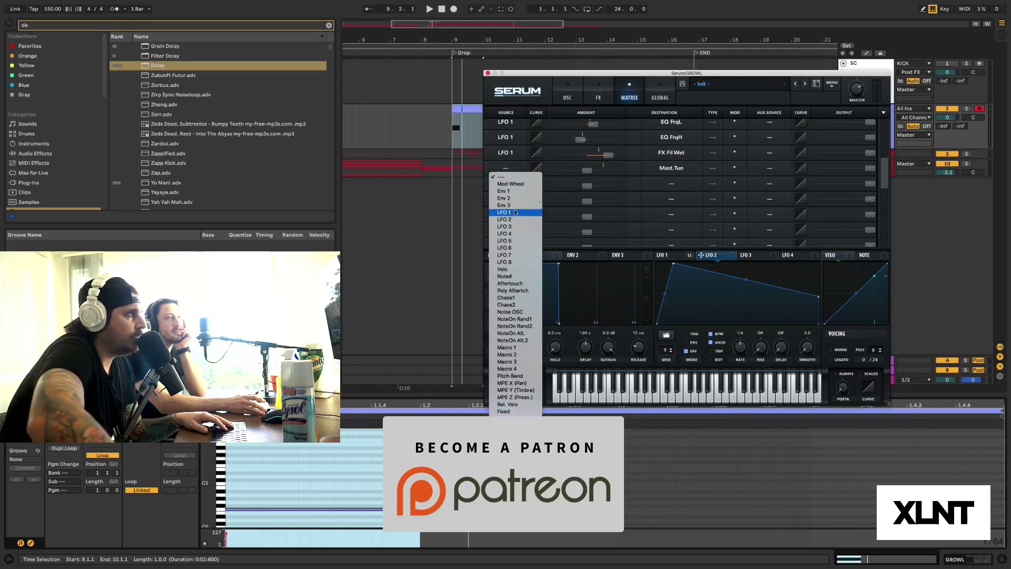
{"action": "left_click", "coordinate": [779, 356]}
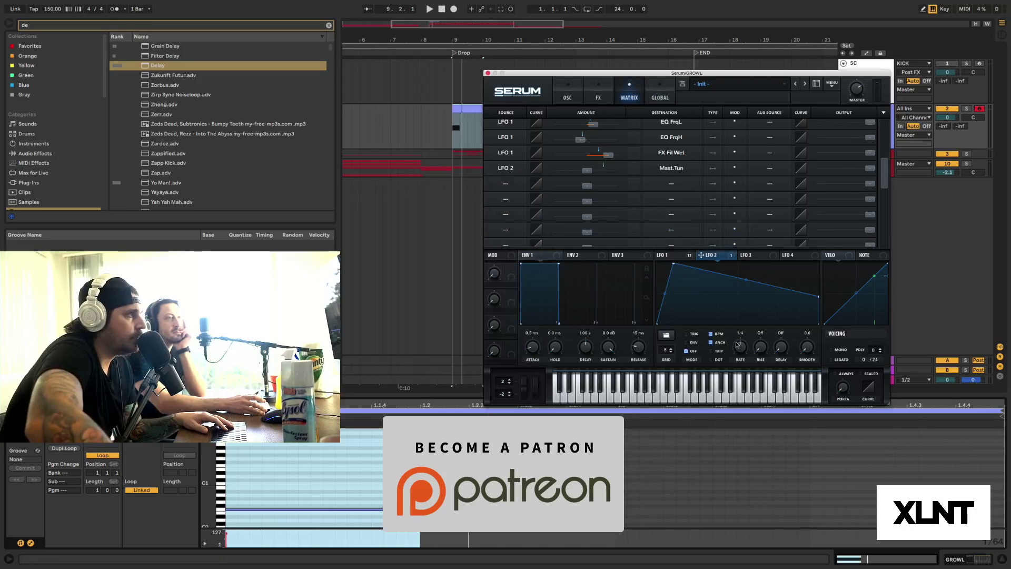
{"action": "left_click_drag", "start_coordinate": [587, 172], "coordinate": [590, 175]}
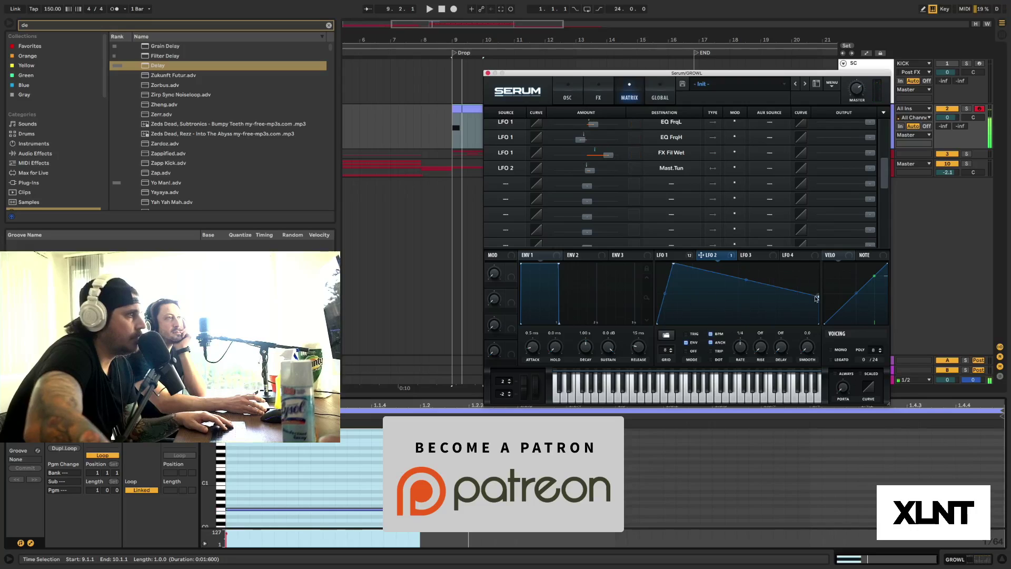
{"action": "mouse_move", "coordinate": [816, 298]}
{"action": "left_mouse_down"}
{"action": "mouse_move", "coordinate": [830, 322]}
{"action": "mouse_move", "coordinate": [830, 310]}
{"action": "left_mouse_up"}
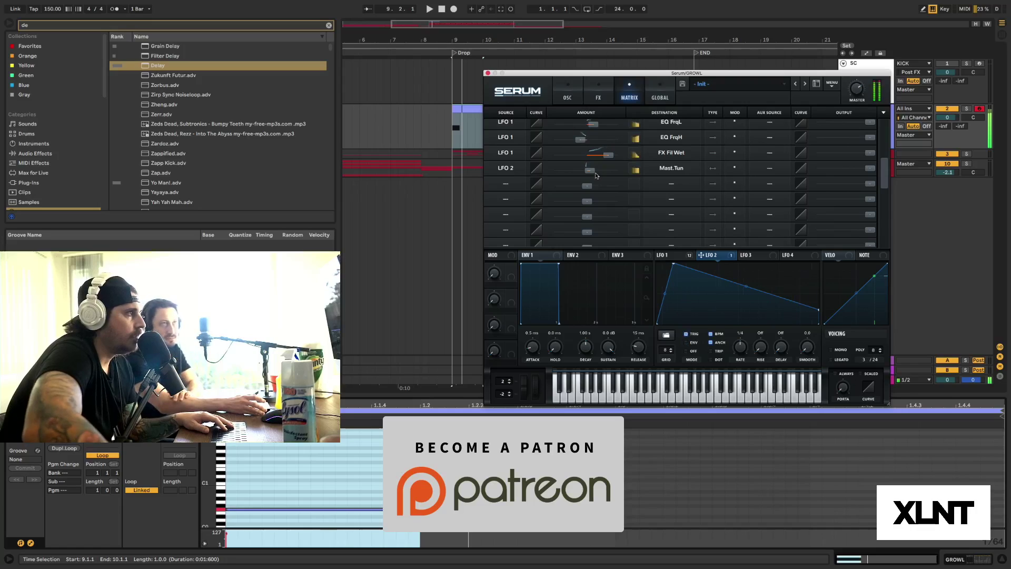
Step: Reshape LFO 2 with a later peak, a start at about half height and a rounded fall to near zero, and set its rate to 1/2
{"action": "mouse_move", "coordinate": [595, 173]}
{"action": "scroll", "coordinate": [595, 174], "scroll_direction": "up", "scroll_amount": 4}
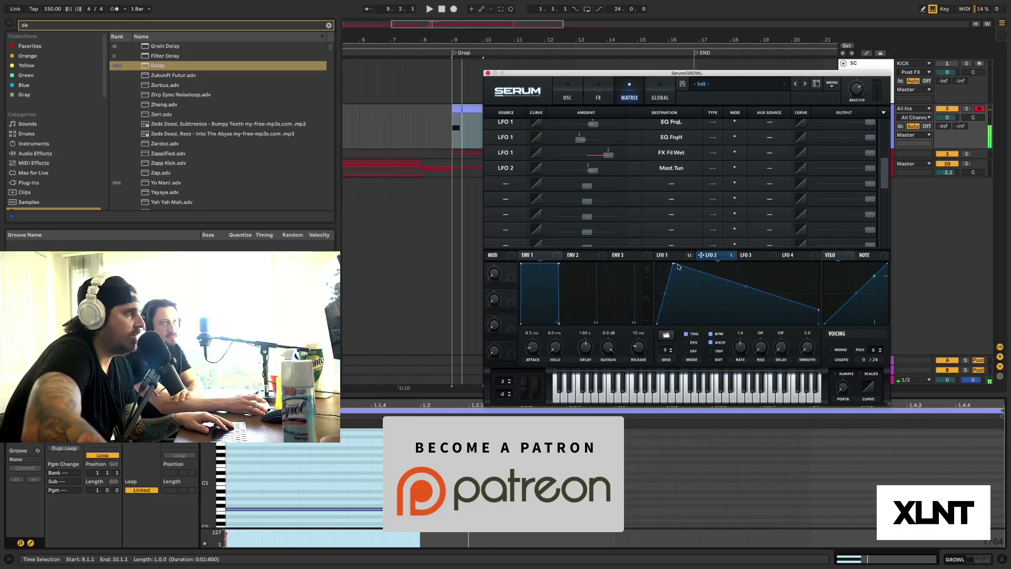
{"action": "mouse_move", "coordinate": [675, 266]}
{"action": "left_mouse_down"}
{"action": "mouse_move", "coordinate": [693, 255]}
{"action": "mouse_move", "coordinate": [687, 263]}
{"action": "left_mouse_up"}
{"action": "left_click_drag", "start_coordinate": [657, 322], "coordinate": [656, 292]}
{"action": "mouse_move", "coordinate": [819, 309]}
{"action": "left_mouse_down"}
{"action": "mouse_move", "coordinate": [821, 339]}
{"action": "mouse_move", "coordinate": [827, 279]}
{"action": "mouse_move", "coordinate": [821, 320]}
{"action": "left_mouse_up"}
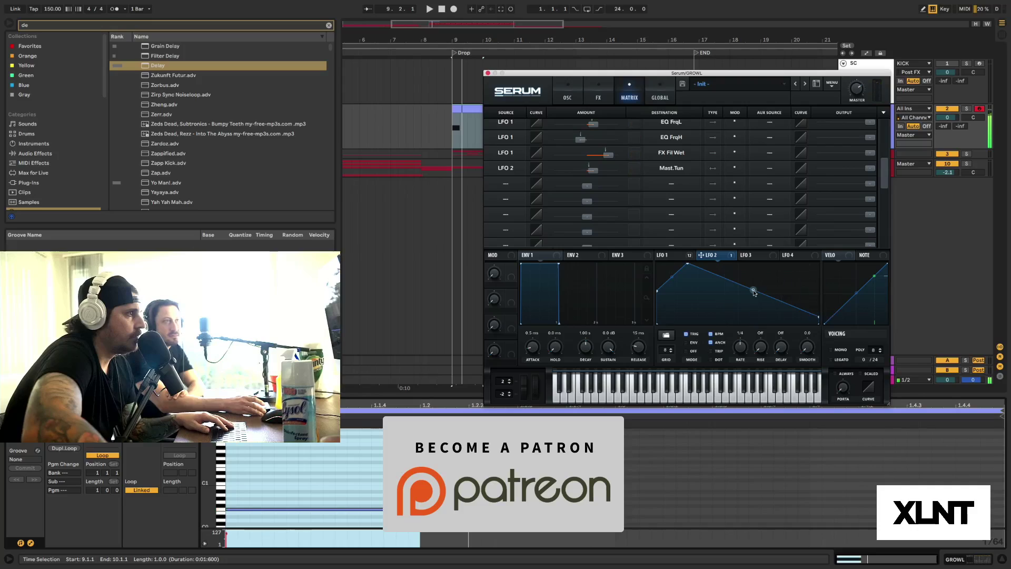
{"action": "left_click_drag", "start_coordinate": [752, 291], "coordinate": [761, 270]}
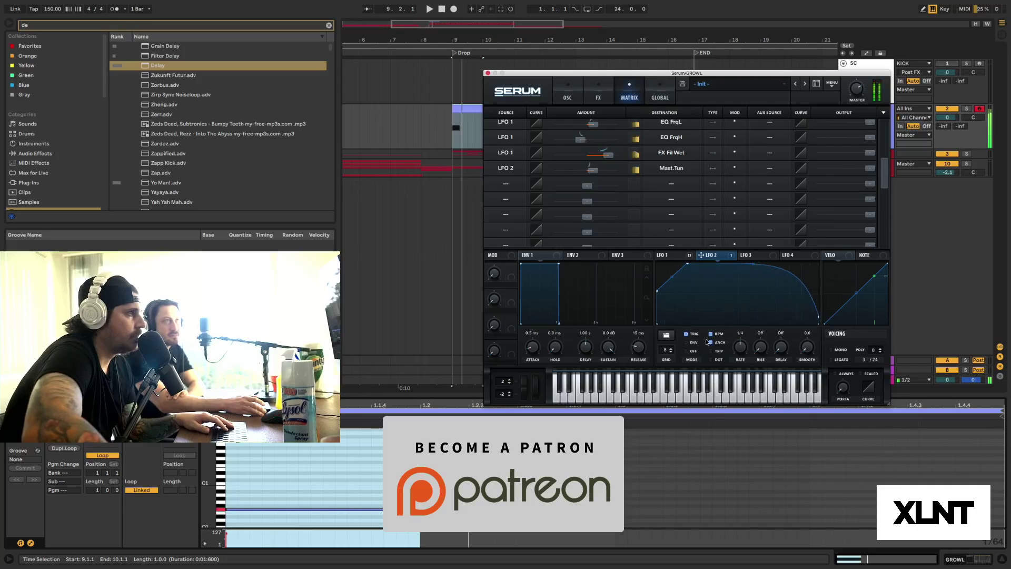
{"action": "left_click_drag", "start_coordinate": [738, 345], "coordinate": [736, 350]}
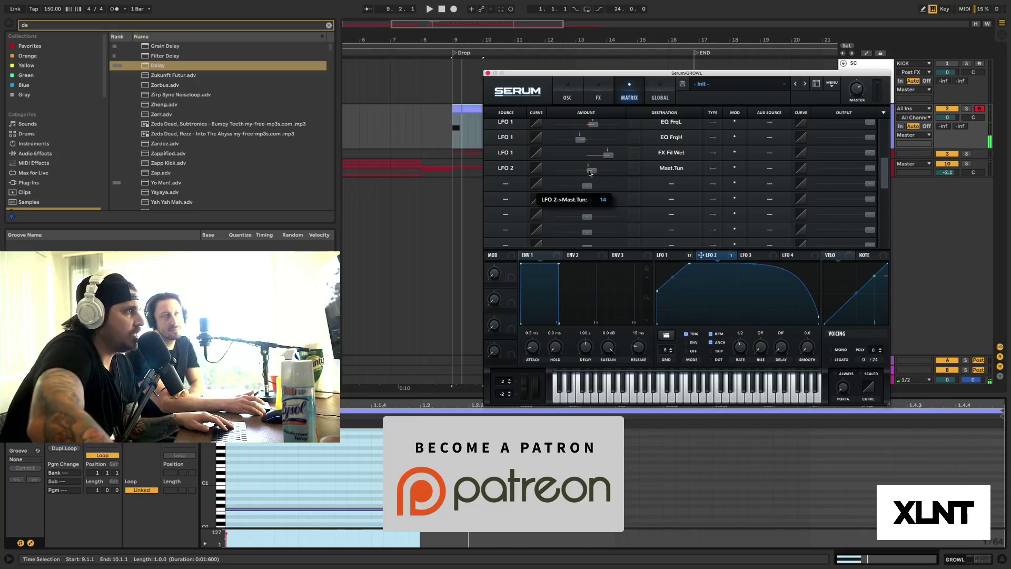
Step: Reduce LFO 2's Mast.Tun amount to nearly zero and remove the LFO's peak, leaving a gentle curved fall from about half height
{"action": "scroll", "coordinate": [586, 174], "scroll_direction": "down", "scroll_amount": 1}
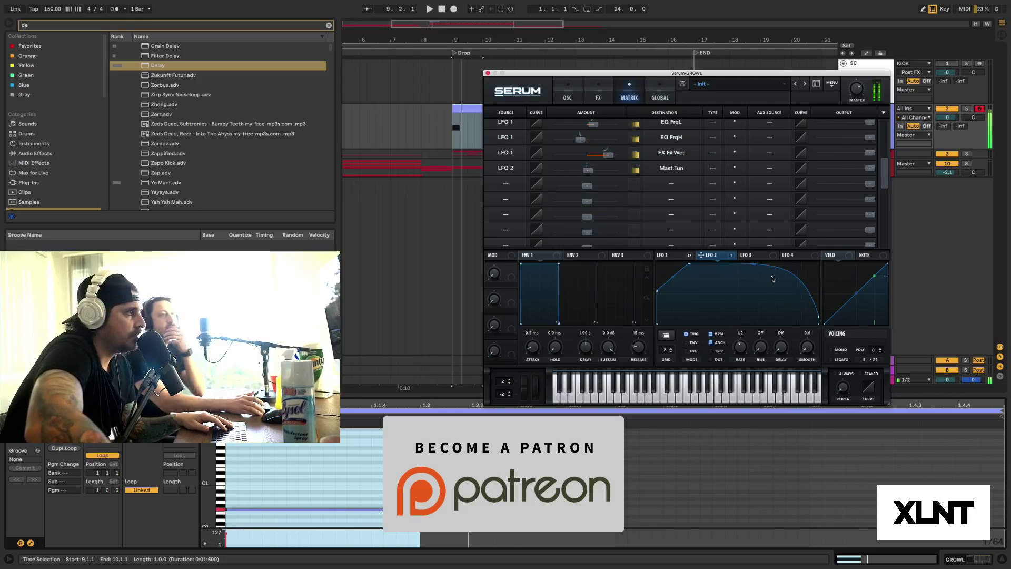
{"action": "double_click", "coordinate": [751, 266]}
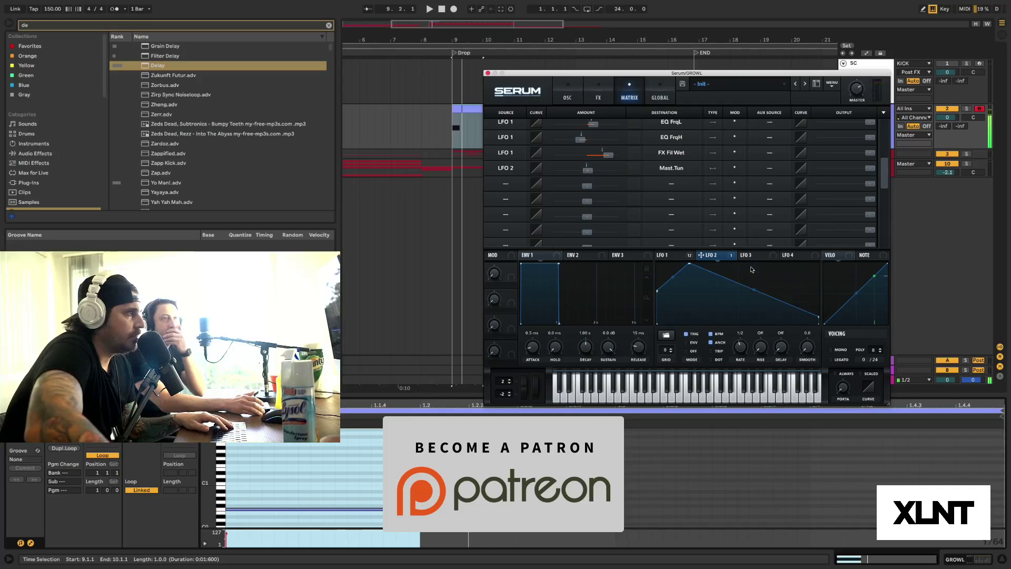
{"action": "left_click_drag", "start_coordinate": [690, 263], "coordinate": [740, 295]}
{"action": "double_click", "coordinate": [718, 293]}
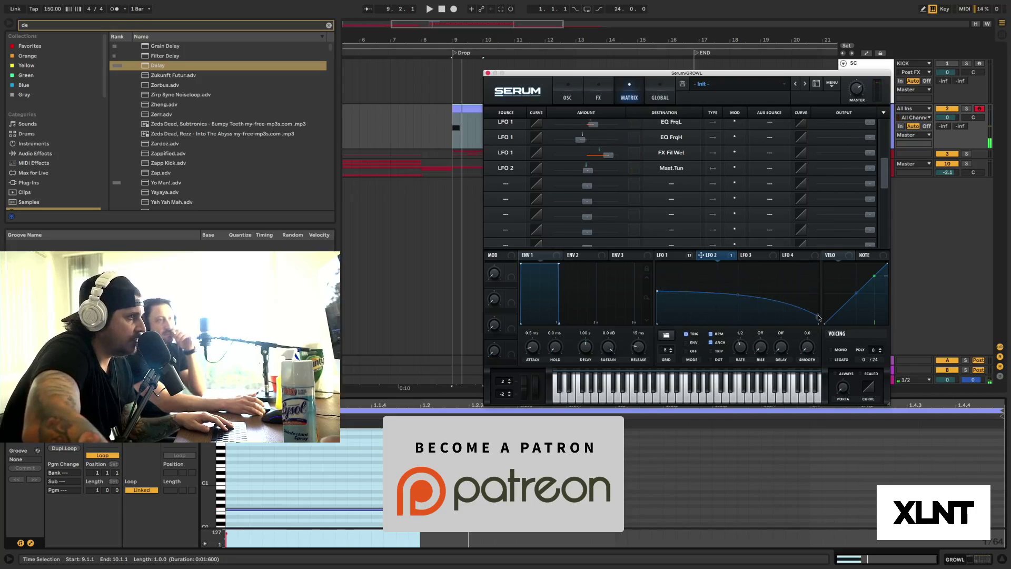
{"action": "key", "text": "a"}
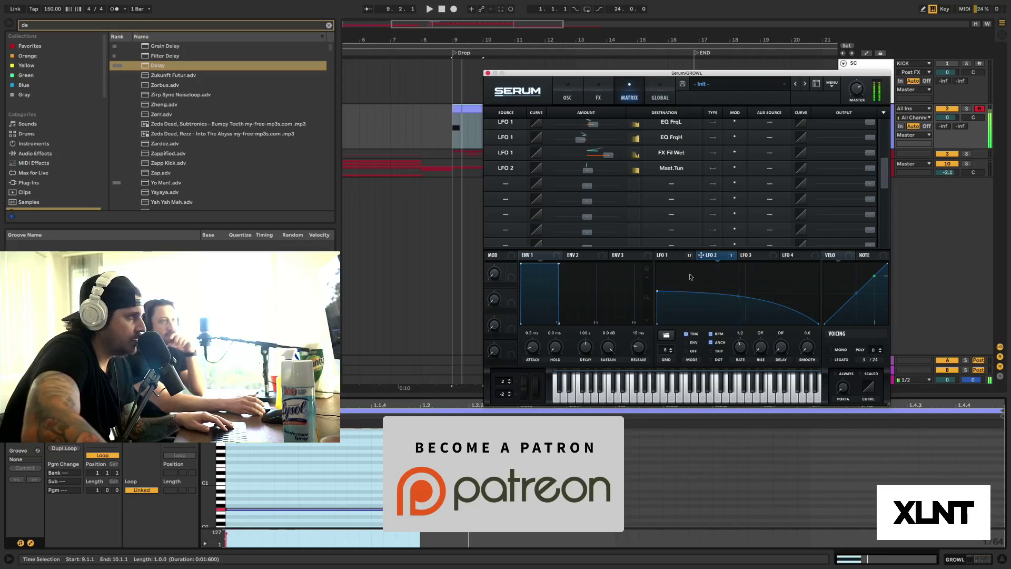
Step: Check LFO 1's shape, close Serum, and lengthen the GROWL clip's F0 note to two beats
{"action": "left_click", "coordinate": [662, 255]}
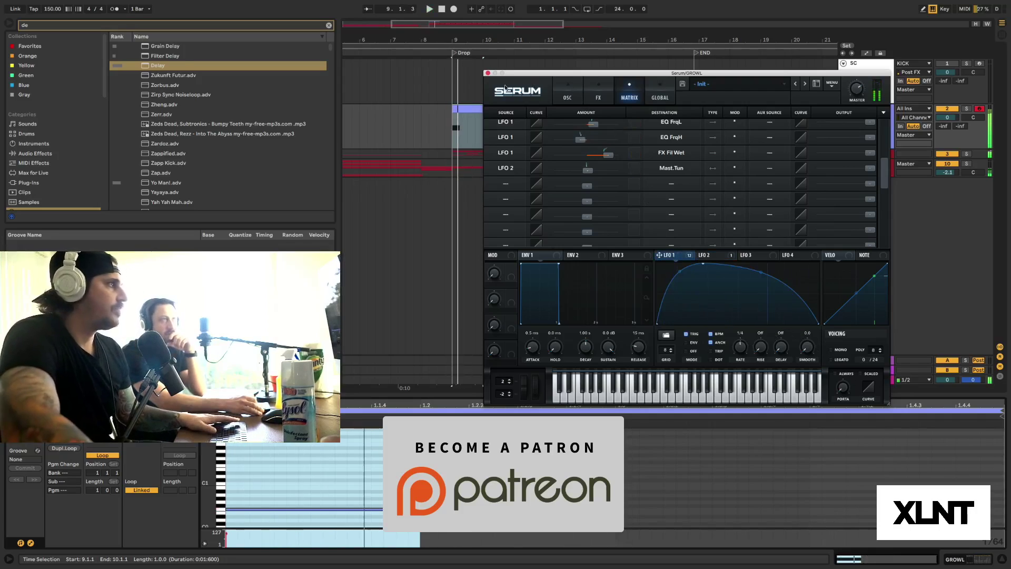
{"action": "left_click", "coordinate": [488, 73]}
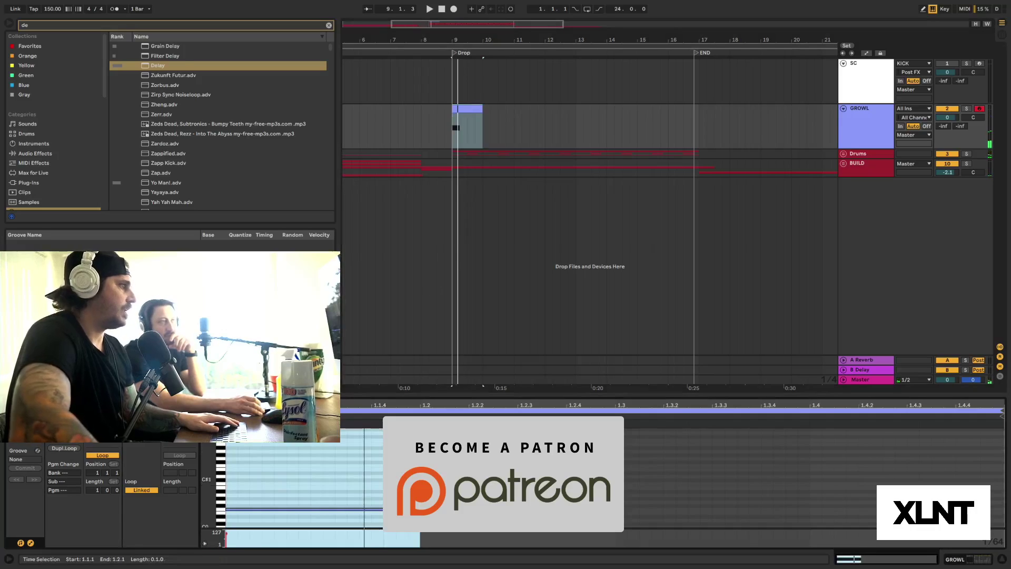
{"action": "key", "text": "ctrl+a"}
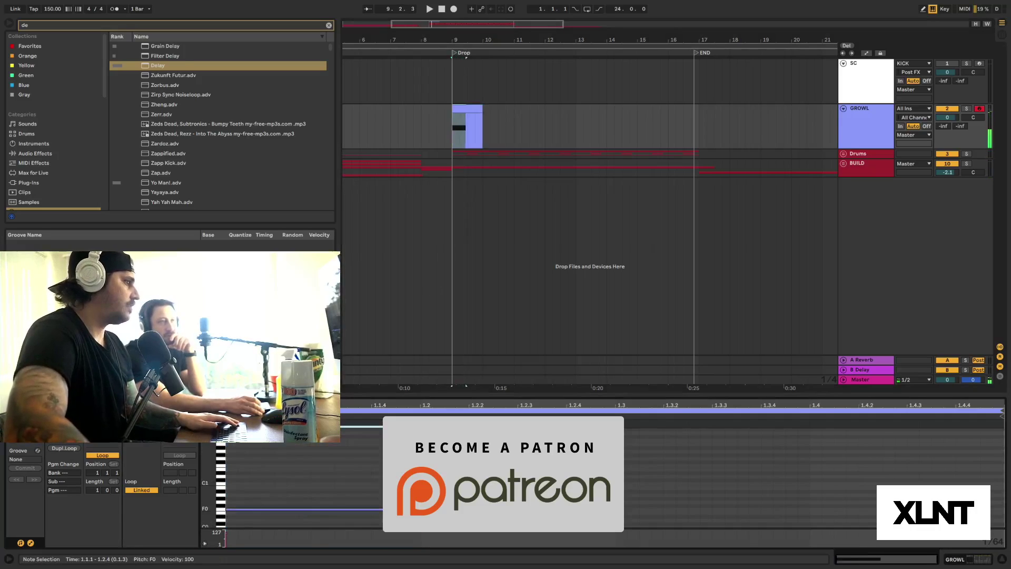
{"action": "key", "text": "space"}
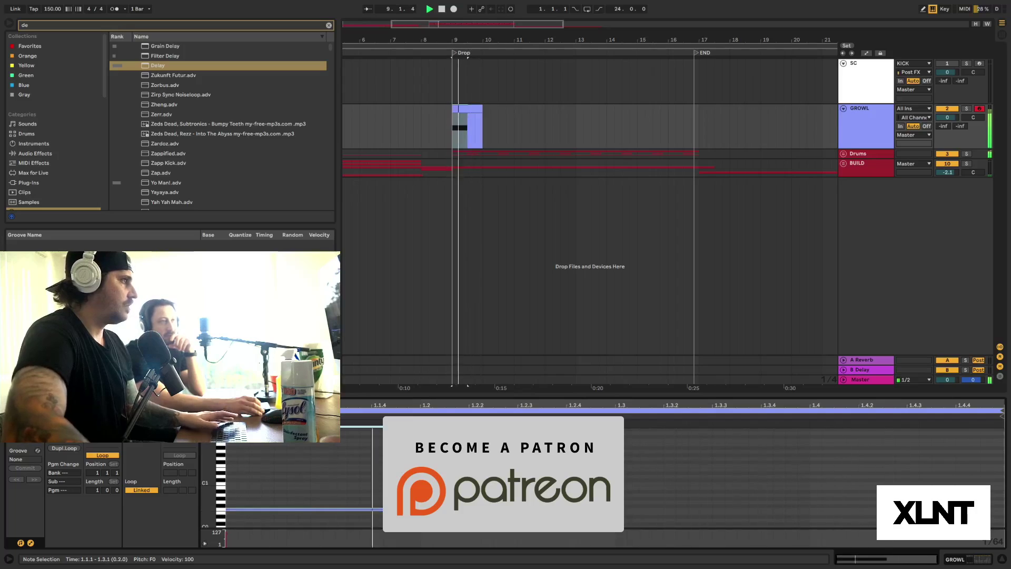
Step: Duplicate the GROWL track and make its copied clip start at 9.3.1, consolidated through to 13.1.1
{"action": "left_click", "coordinate": [459, 107]}
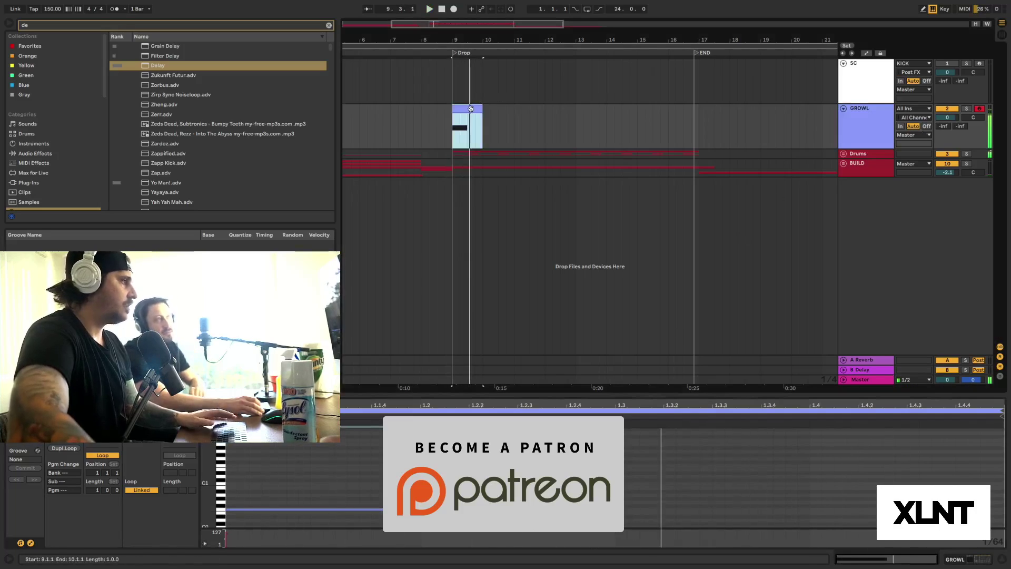
{"action": "left_click", "coordinate": [811, 128]}
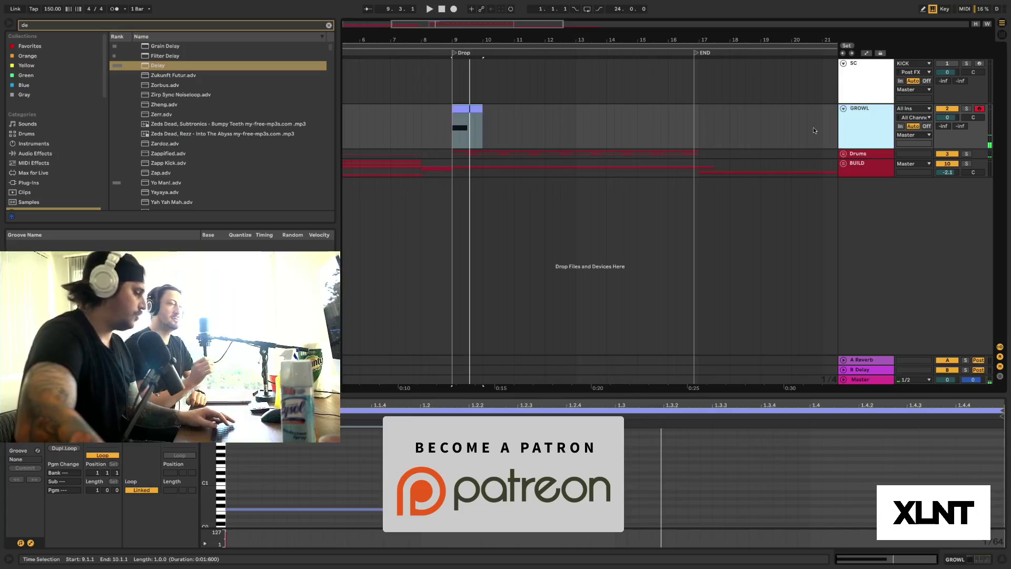
{"action": "key", "text": "ctrl+d"}
{"action": "left_click", "coordinate": [475, 158]}
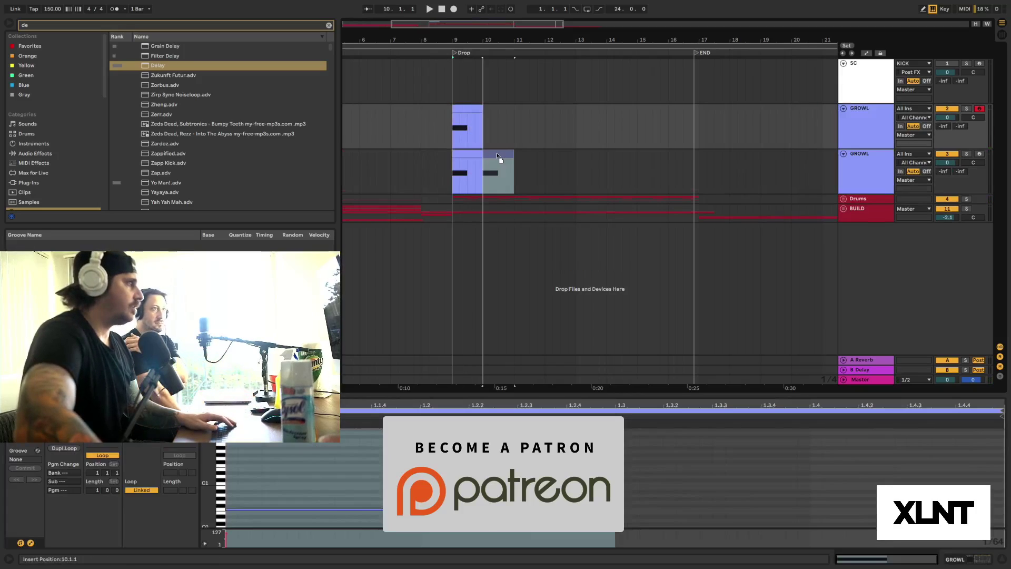
{"action": "left_click_drag", "start_coordinate": [490, 157], "coordinate": [483, 157]}
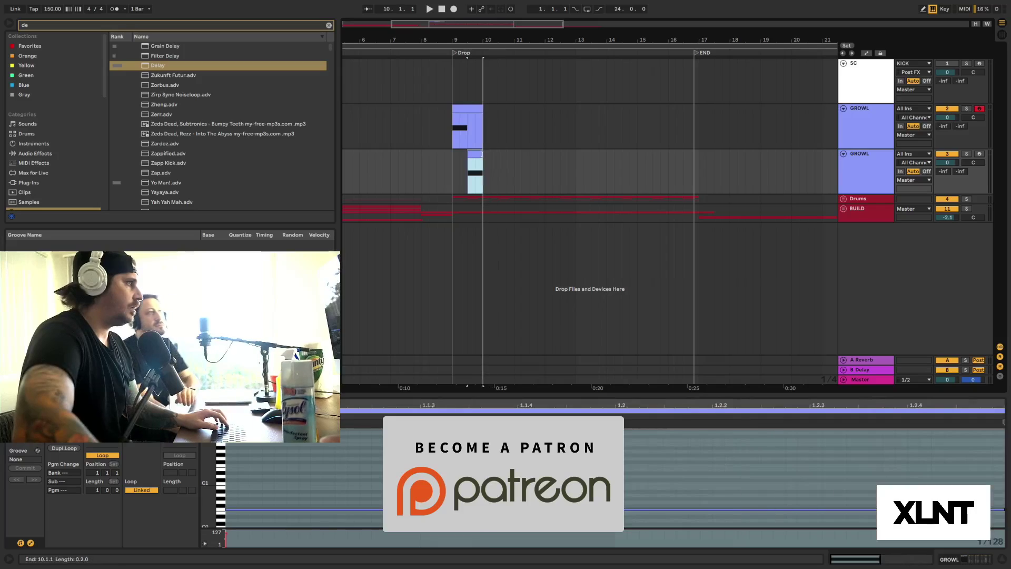
{"action": "left_click", "coordinate": [575, 160], "text": "shift"}
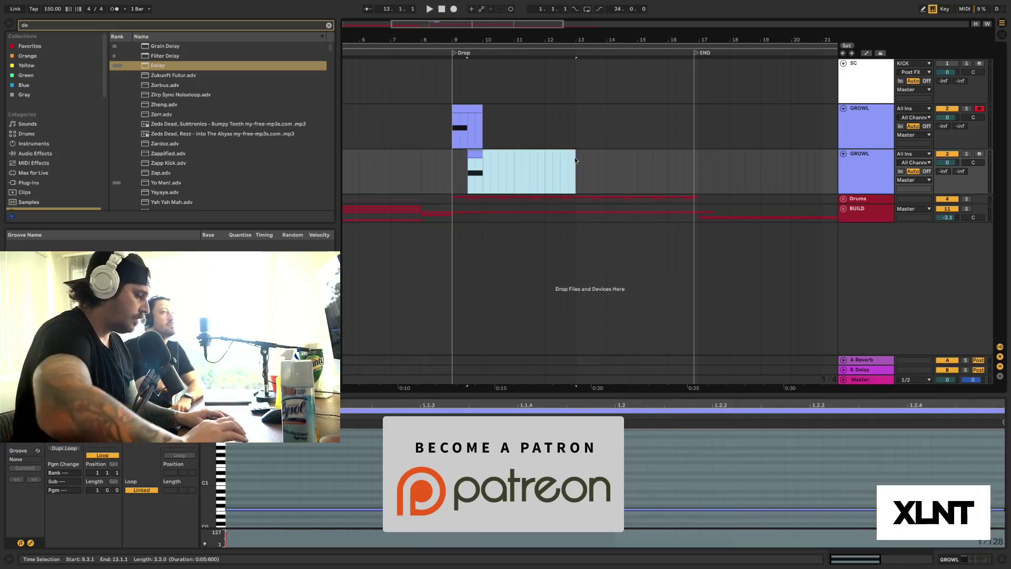
{"action": "key", "text": "ctrl+j"}
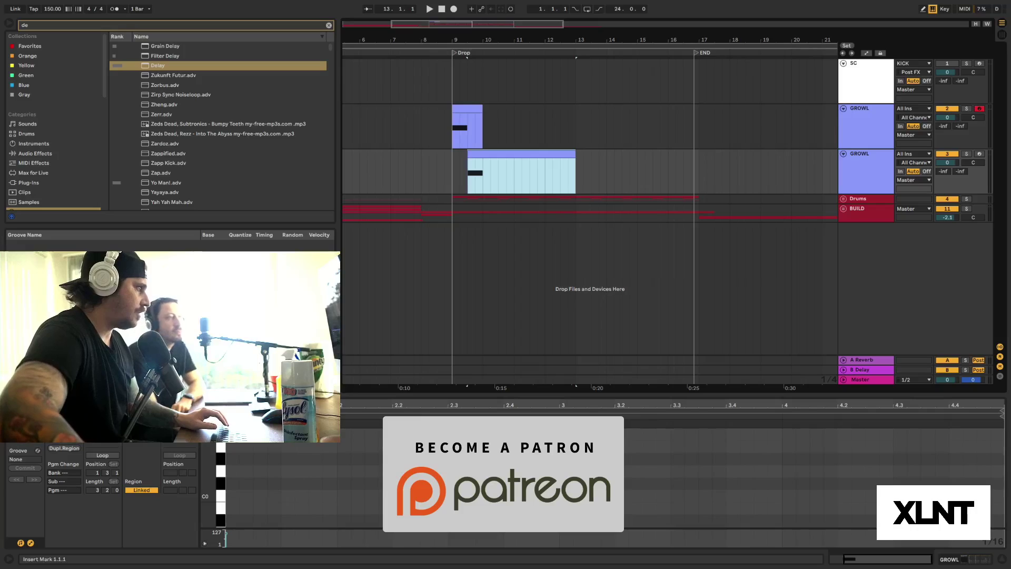
Step: Extend the F0 note in the duplicate track's clip to the clip's end at 13.1.1 and play it back
{"action": "left_click", "coordinate": [474, 173]}
{"action": "key", "text": "shift+Right"}
{"action": "key", "text": "shift+Right"}
{"action": "key", "text": "shift+Right"}
{"action": "key", "text": "shift+Right"}
{"action": "key", "text": "shift+Right"}
{"action": "key", "text": "shift+Right"}
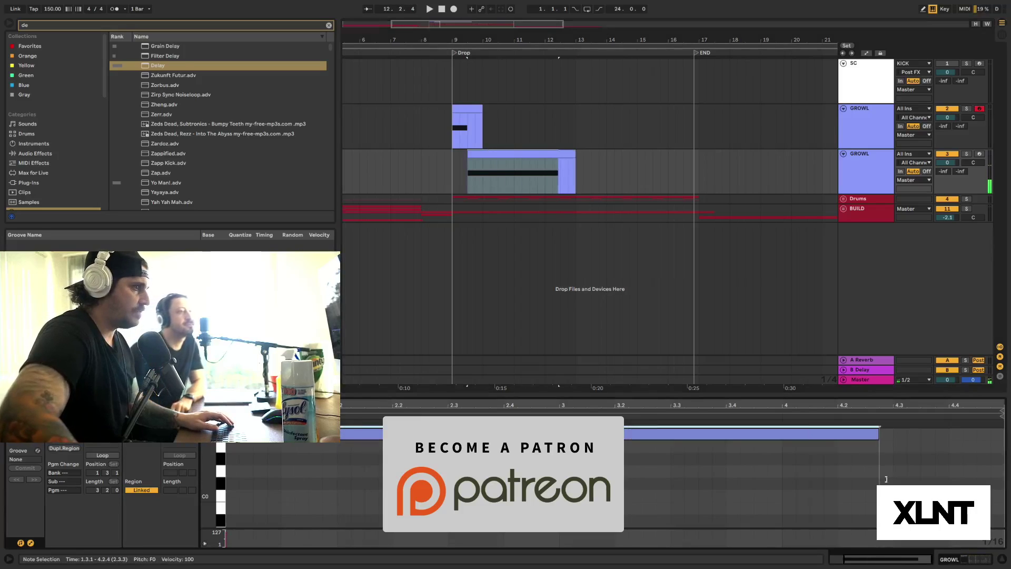
{"action": "key", "text": "space"}
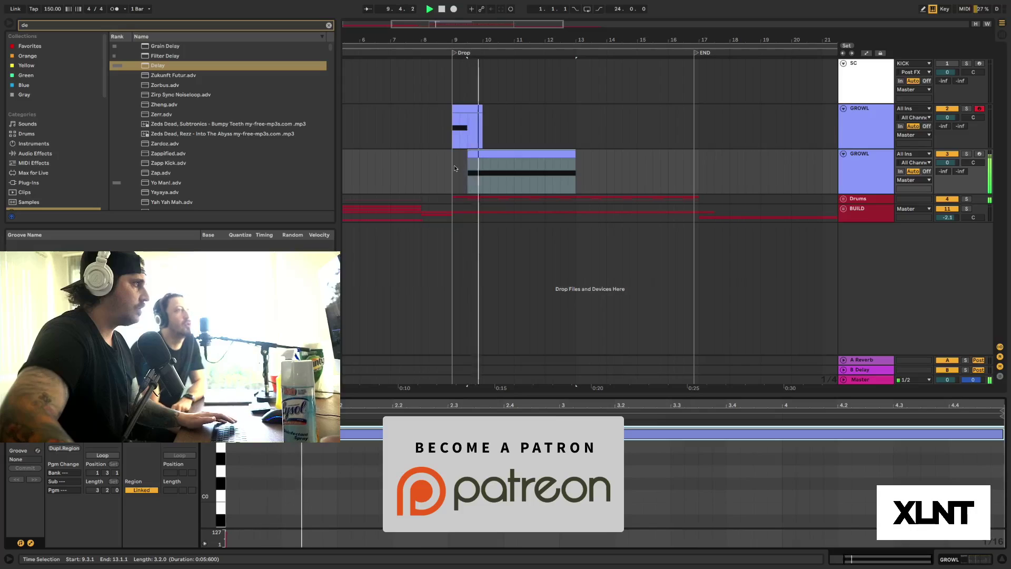
Step: Move the Phaser out of the duplicate GROWL track's effects chain onto a new audio track, and open that GROWL track's Serum
{"action": "left_click", "coordinate": [454, 165]}
{"action": "left_click", "coordinate": [489, 155]}
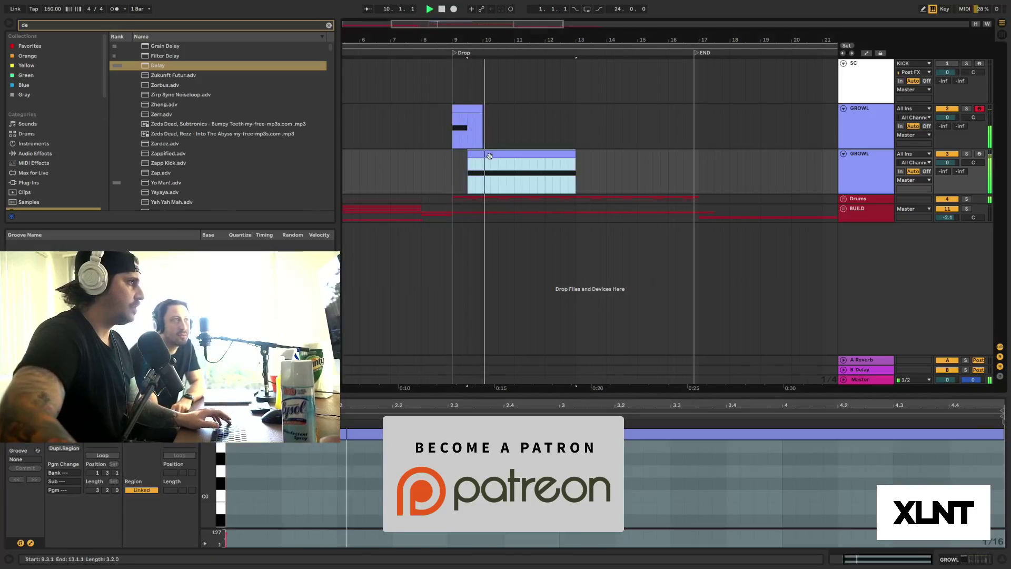
{"action": "key", "text": "shift+Tab"}
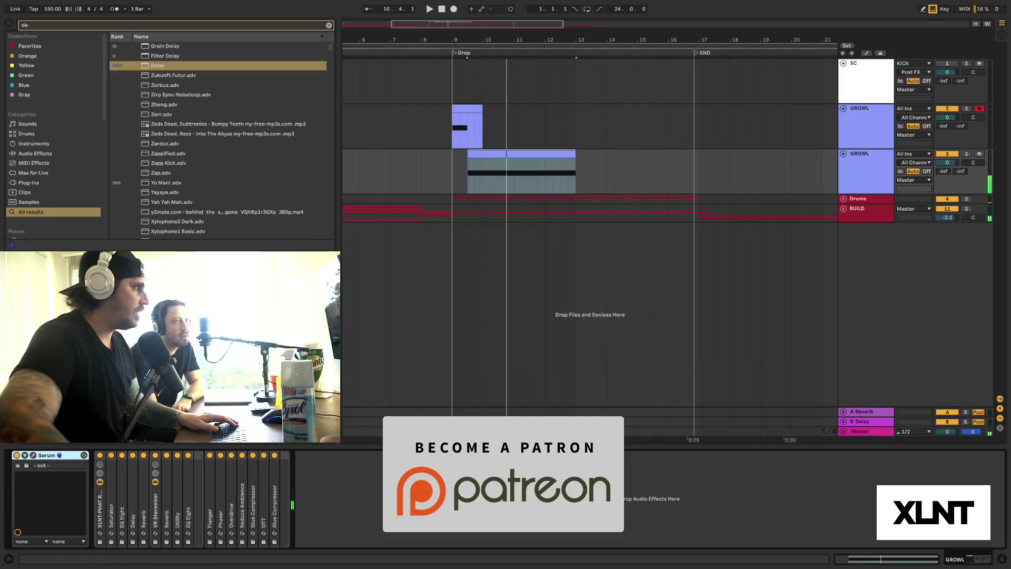
{"action": "left_click", "coordinate": [34, 455]}
{"action": "left_click_drag", "start_coordinate": [220, 518], "coordinate": [546, 260]}
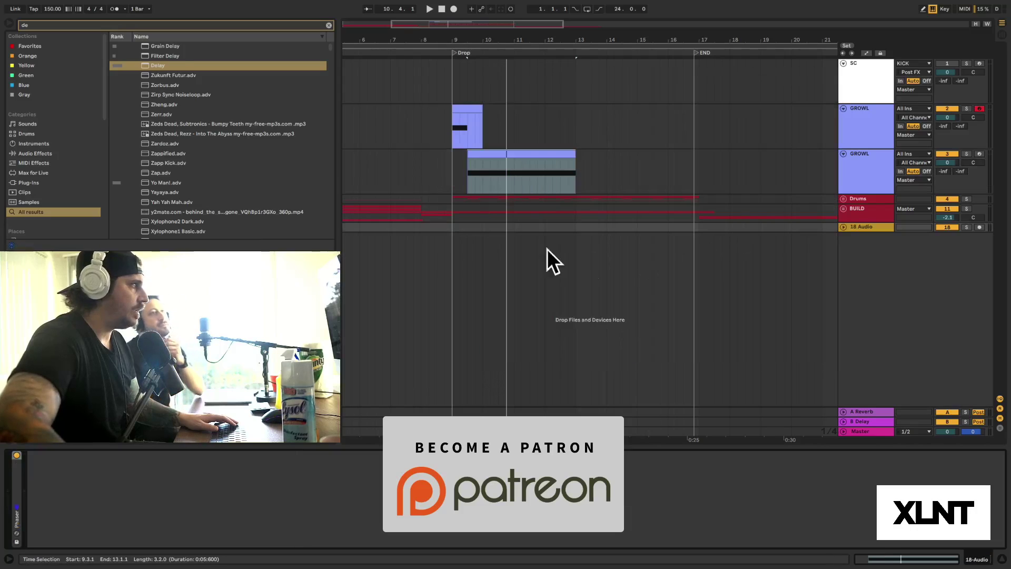
{"action": "double_click", "coordinate": [12, 505]}
{"action": "left_click", "coordinate": [497, 151]}
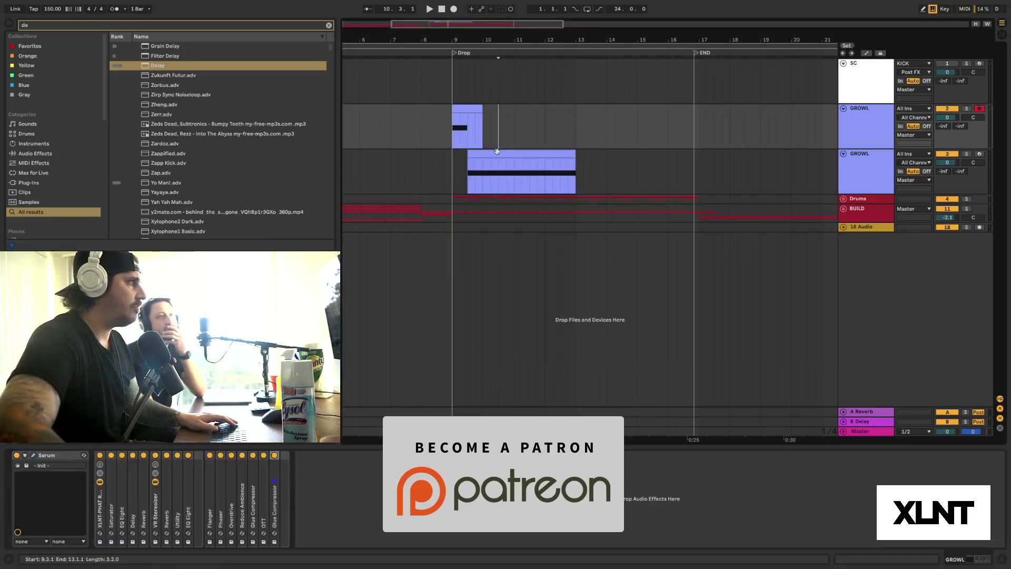
{"action": "left_click", "coordinate": [507, 161]}
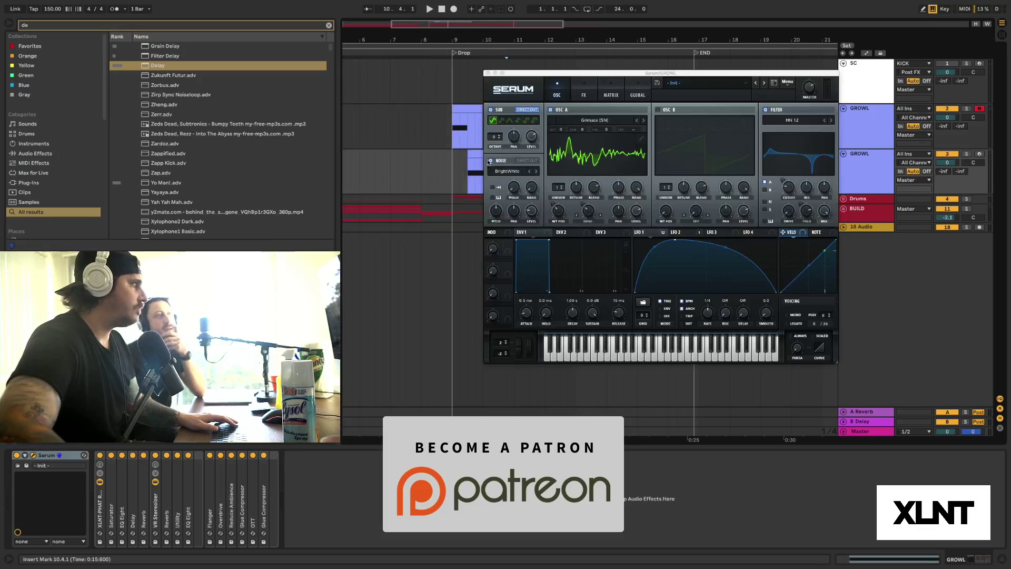
Step: While playing the long clip, bend LFO 1's fall into a steep inward curve and set its rate to 1/8
{"action": "key", "text": "space"}
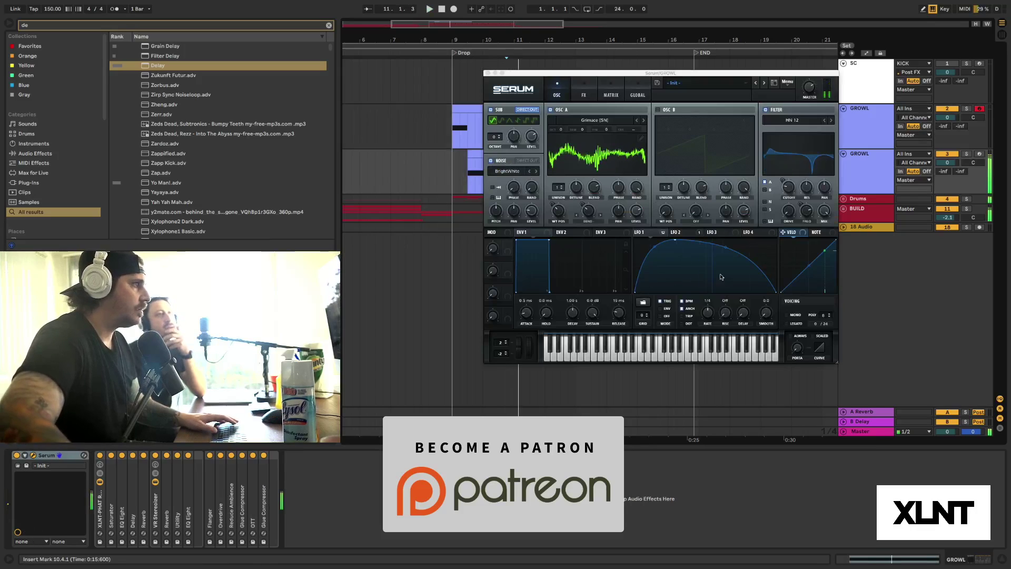
{"action": "left_click", "coordinate": [475, 171]}
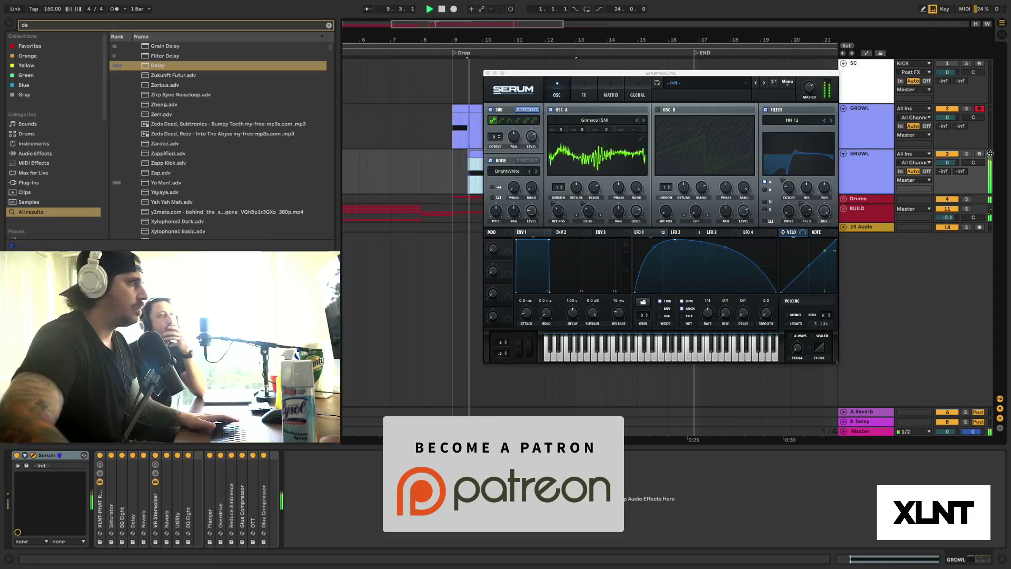
{"action": "left_click_drag", "start_coordinate": [729, 249], "coordinate": [711, 304]}
{"action": "key", "text": "space"}
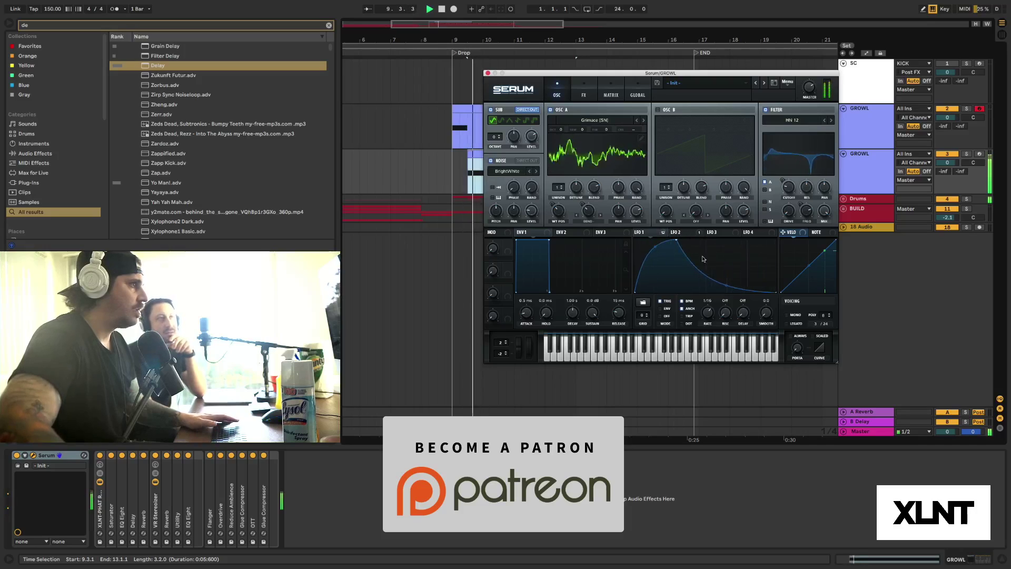
{"action": "mouse_move", "coordinate": [707, 312]}
{"action": "left_mouse_down"}
{"action": "mouse_move", "coordinate": [706, 329]}
{"action": "mouse_move", "coordinate": [706, 318]}
{"action": "left_mouse_up"}
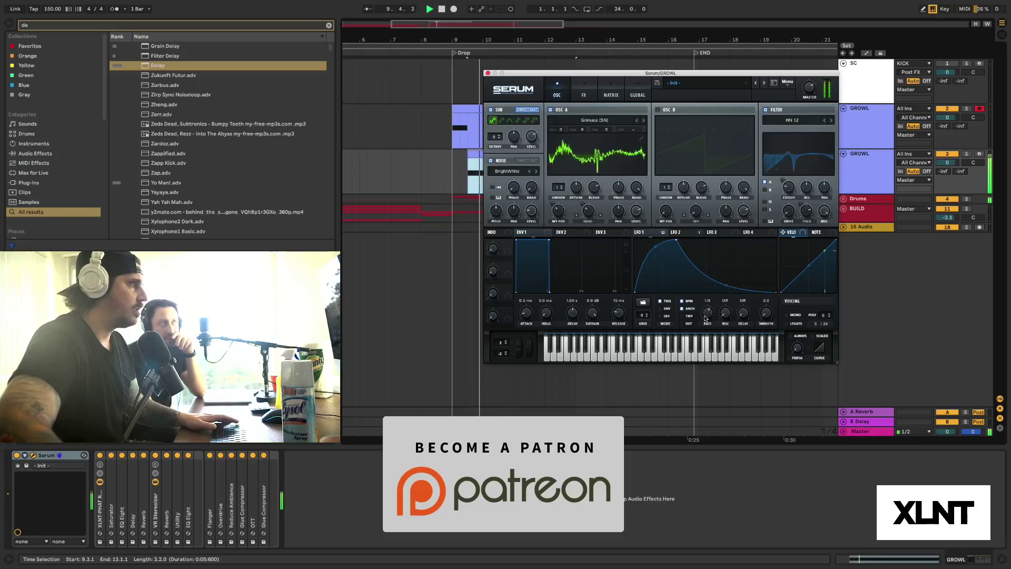
Step: Solo the duplicate GROWL track, route LFO 1 to the Osc A and noise levels, and set its rate to 1/4
{"action": "left_click", "coordinate": [965, 153]}
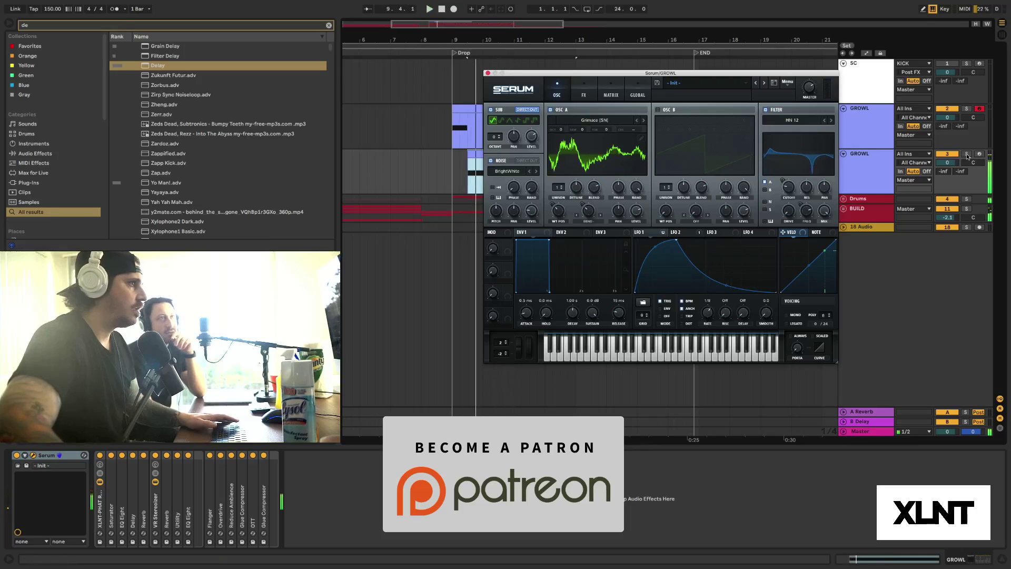
{"action": "left_click", "coordinate": [639, 212]}
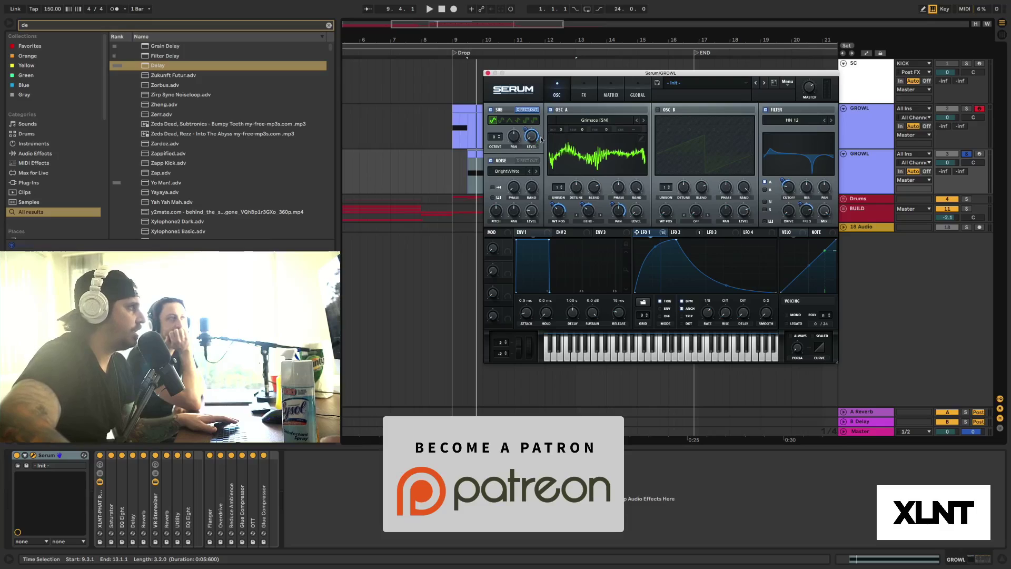
{"action": "left_click_drag", "start_coordinate": [526, 133], "coordinate": [527, 133]}
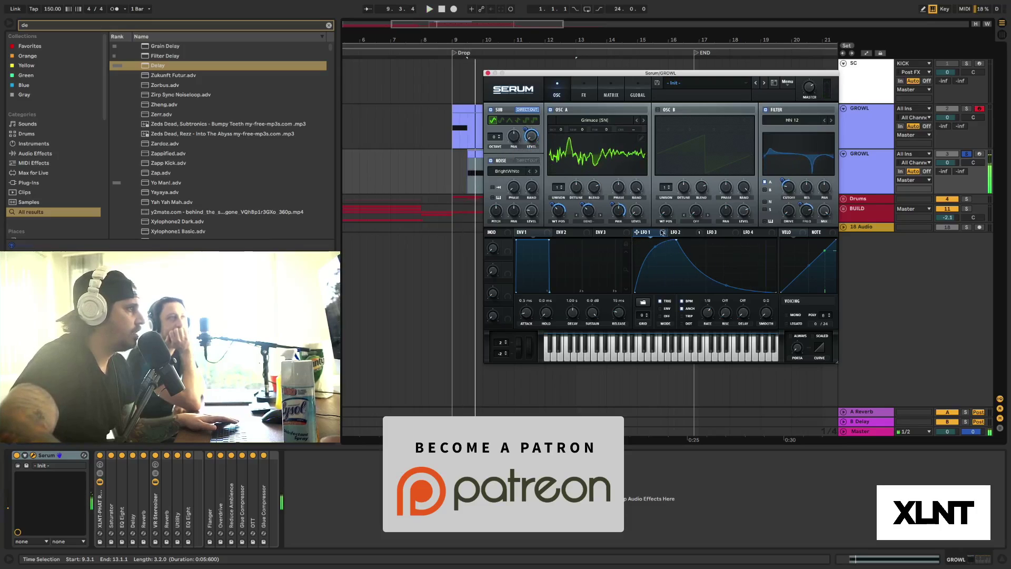
{"action": "left_click_drag", "start_coordinate": [641, 212], "coordinate": [637, 211]}
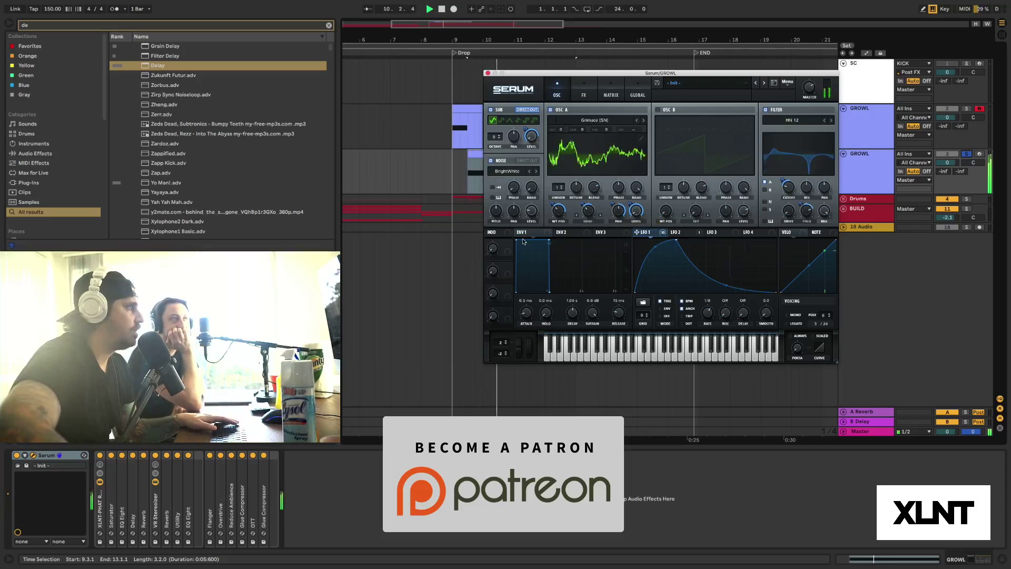
{"action": "left_click_drag", "start_coordinate": [636, 232], "coordinate": [523, 226]}
{"action": "key", "text": "space"}
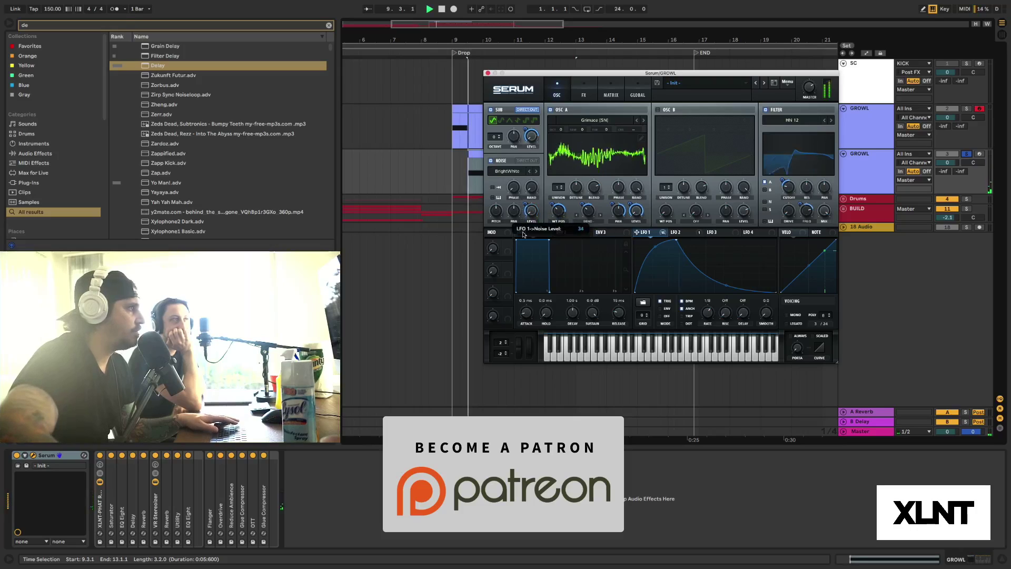
{"action": "left_click_drag", "start_coordinate": [706, 309], "coordinate": [704, 318]}
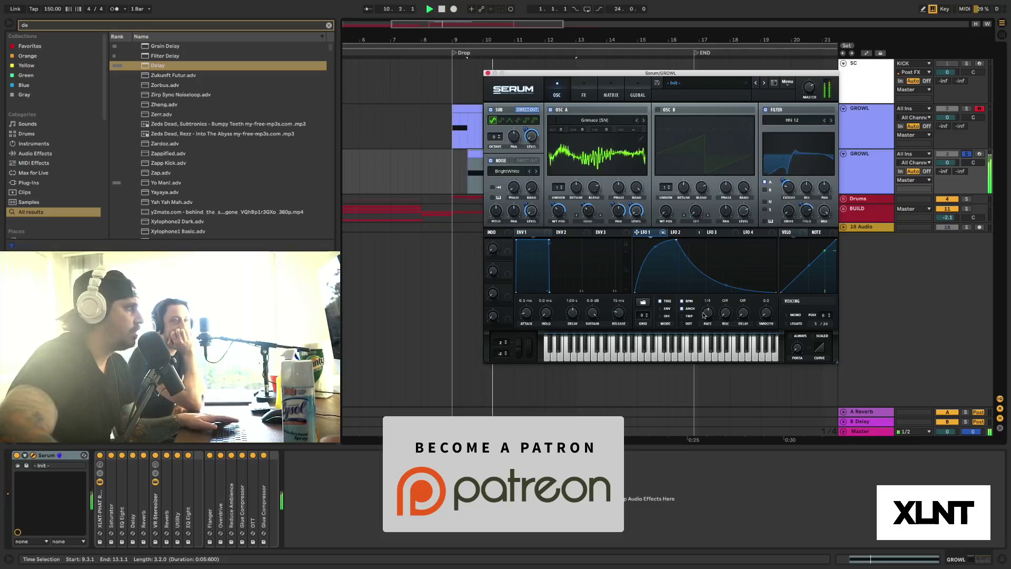
Step: Unsolo the duplicate GROWL track, play the drop from bar 9 and set LFO 1's rate to 1/8
{"action": "left_click", "coordinate": [456, 178]}
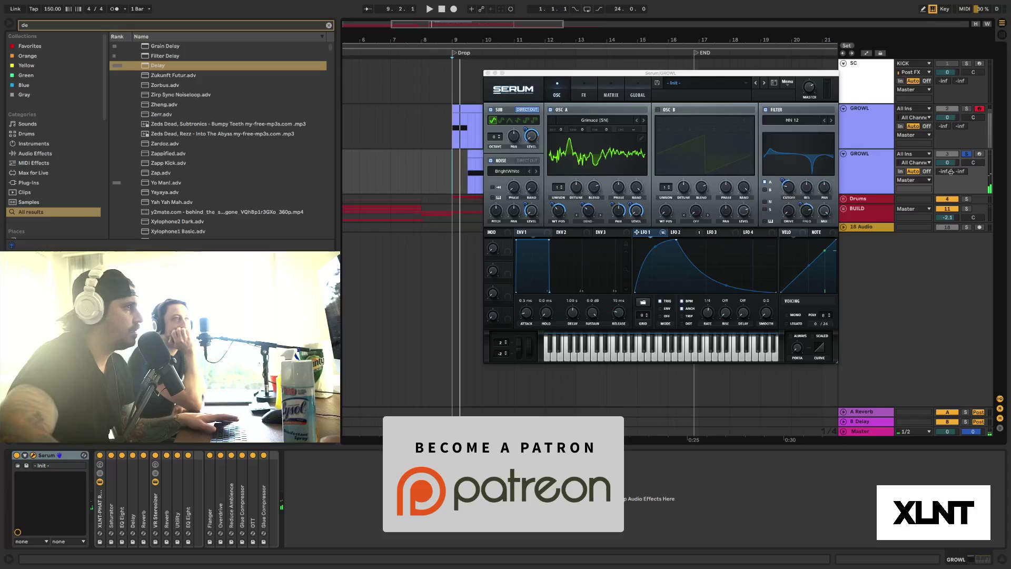
{"action": "key", "text": "space"}
{"action": "left_click", "coordinate": [710, 318]}
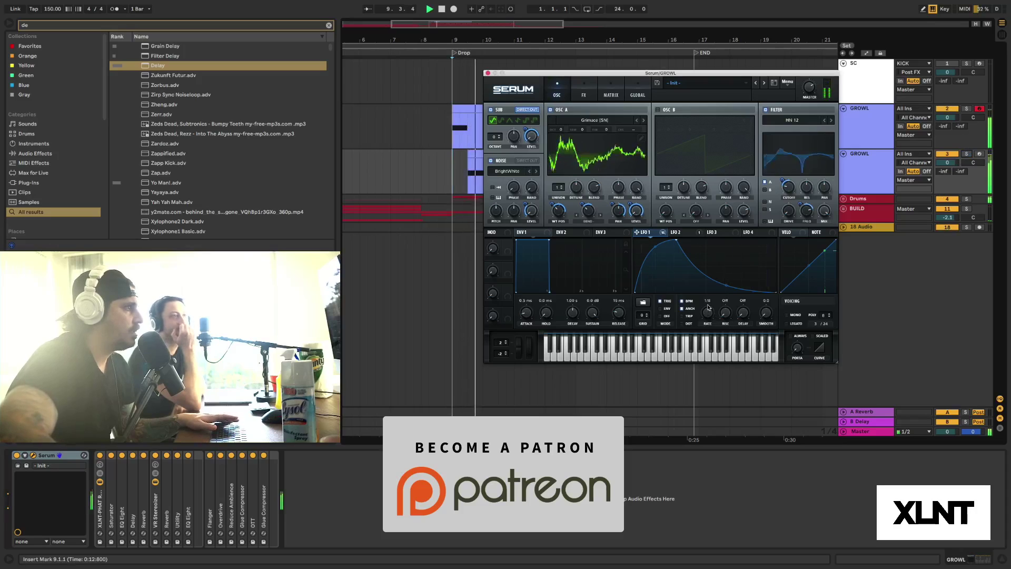
{"action": "left_click_drag", "start_coordinate": [710, 317], "coordinate": [710, 321]}
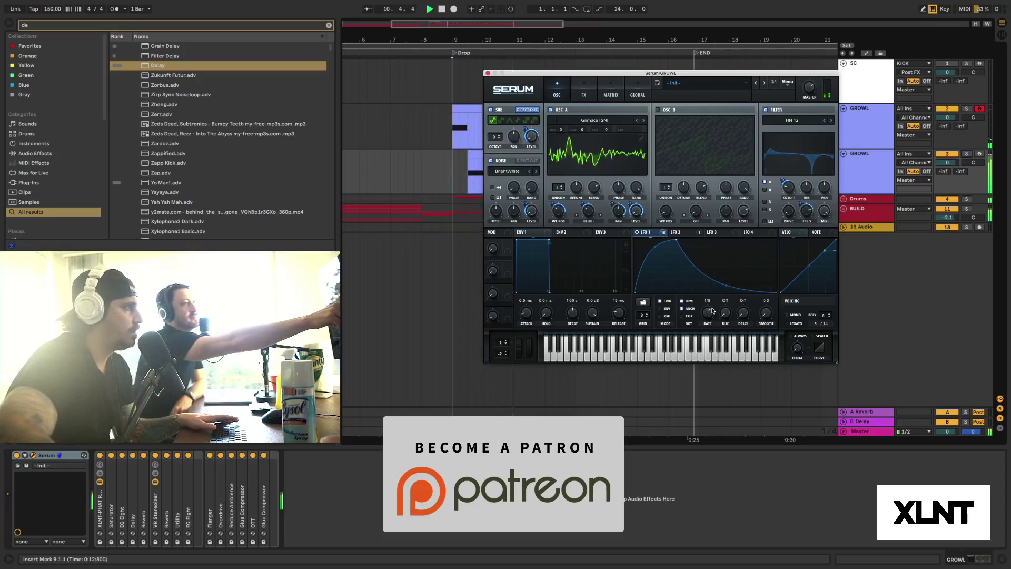
{"action": "right_click", "coordinate": [709, 314]}
{"action": "left_click", "coordinate": [662, 264]}
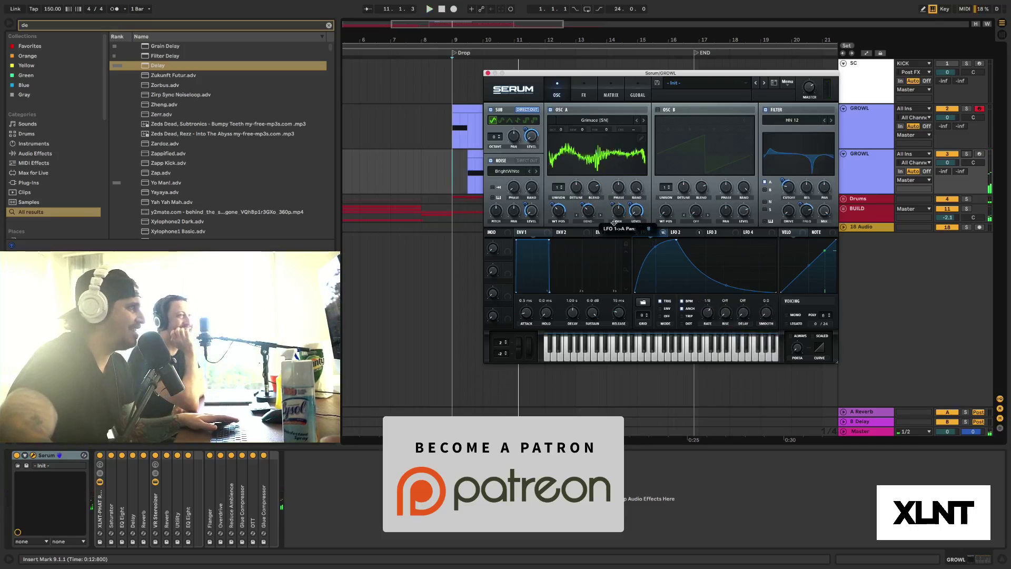
Step: Turn on Osc B in the duplicate GROWL track's Serum and load the Analog wavetable Basic Shapes
{"action": "left_click", "coordinate": [658, 109]}
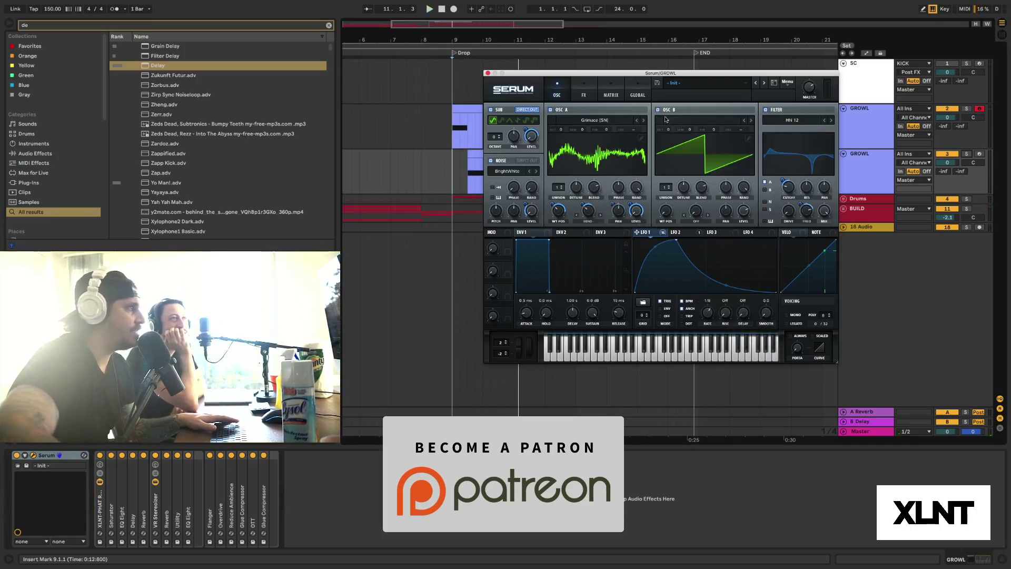
{"action": "left_click", "coordinate": [691, 125]}
{"action": "mouse_move", "coordinate": [810, 129]}
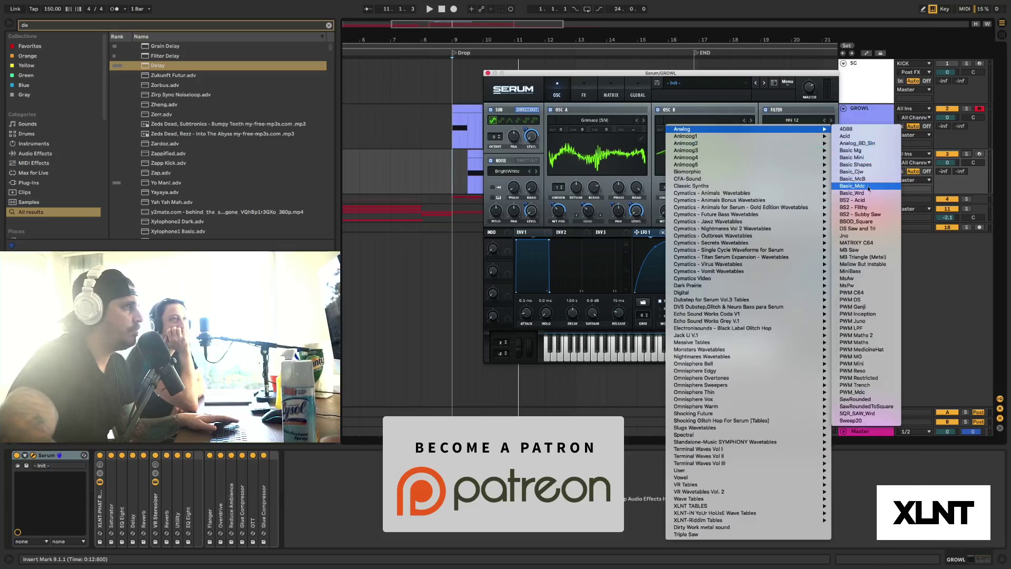
{"action": "left_click", "coordinate": [861, 165]}
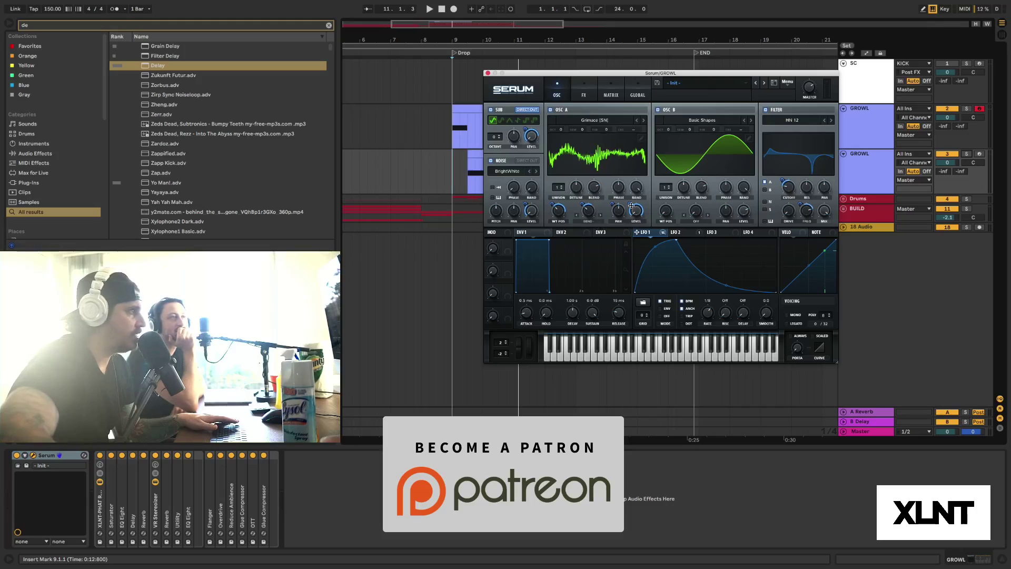
Step: Set Osc B's warp mode to FM (from A) and raise the warp amount
{"action": "left_click", "coordinate": [705, 220]}
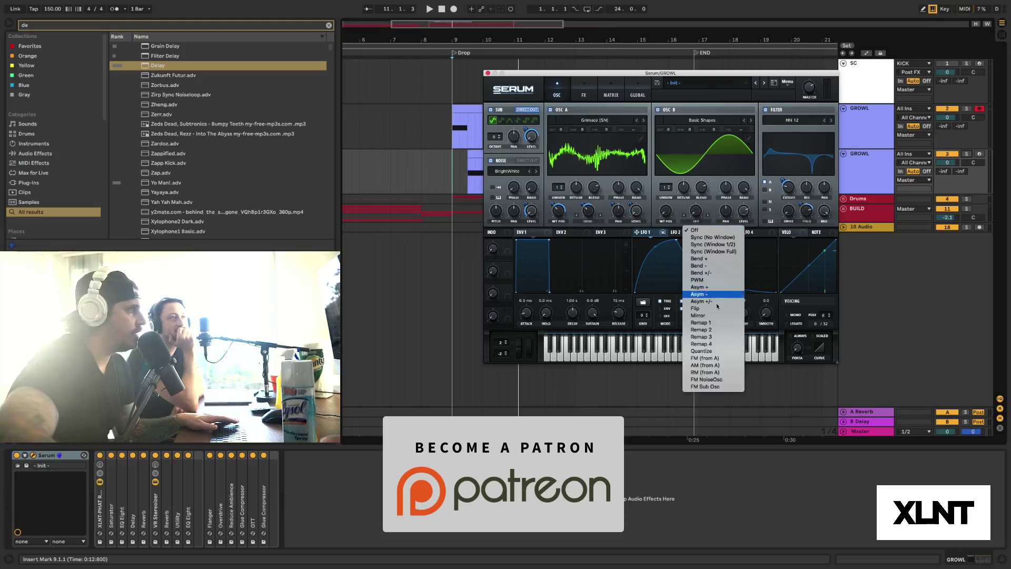
{"action": "left_click", "coordinate": [704, 358]}
{"action": "left_click_drag", "start_coordinate": [696, 210], "coordinate": [696, 183]}
{"action": "key", "text": "space"}
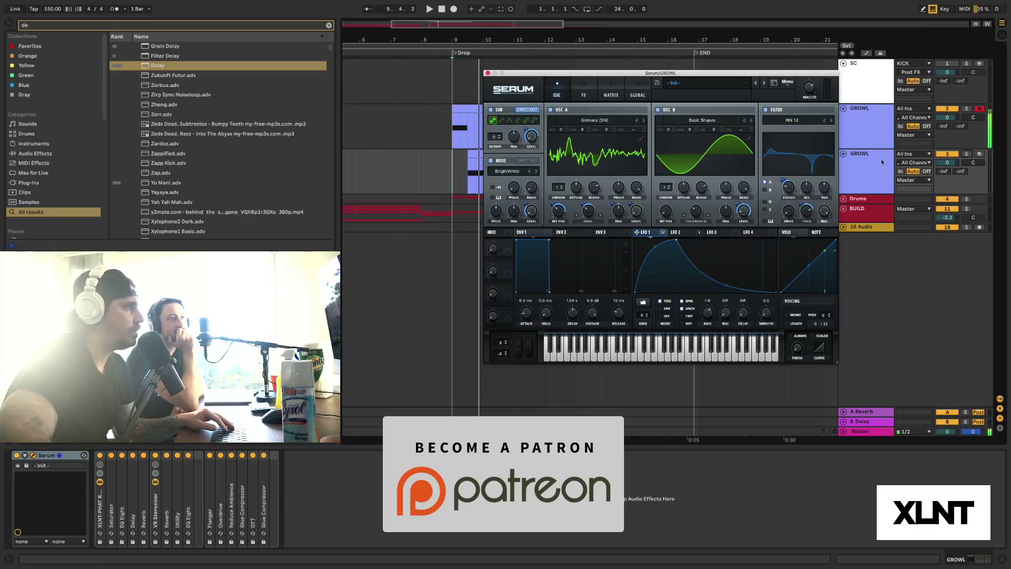
Step: Arm the duplicate GROWL track, set Osc A's octave to +1, and raise Osc B's unison with its wavetable position on the triangle wave
{"action": "left_click", "coordinate": [977, 154]}
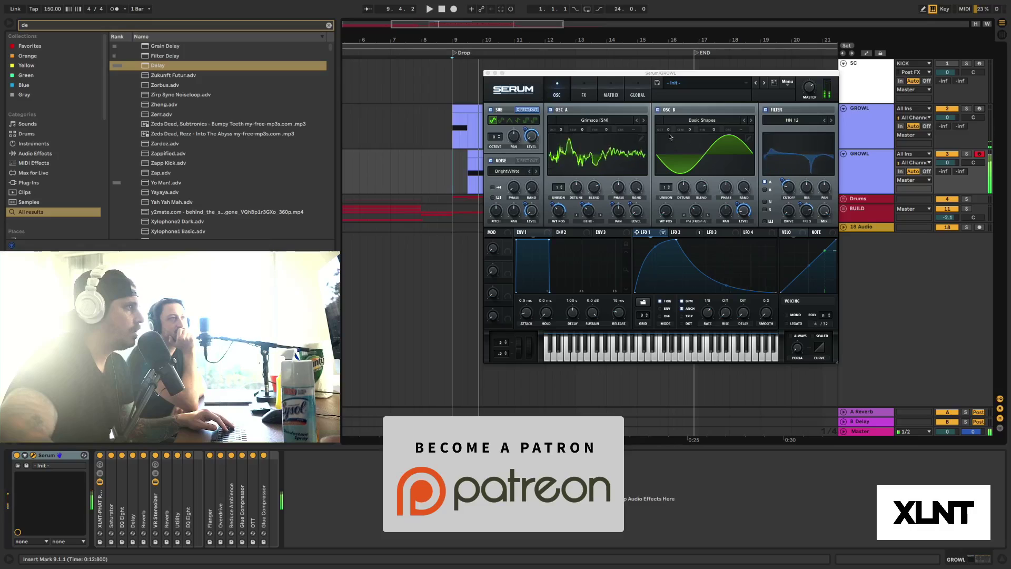
{"action": "left_click_drag", "start_coordinate": [568, 130], "coordinate": [561, 104]}
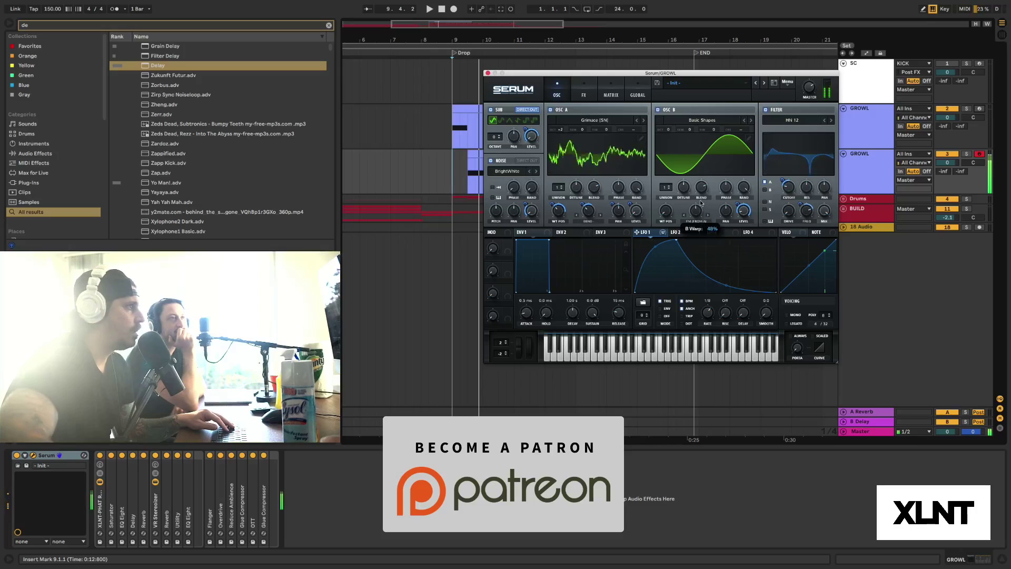
{"action": "key", "text": "z"}
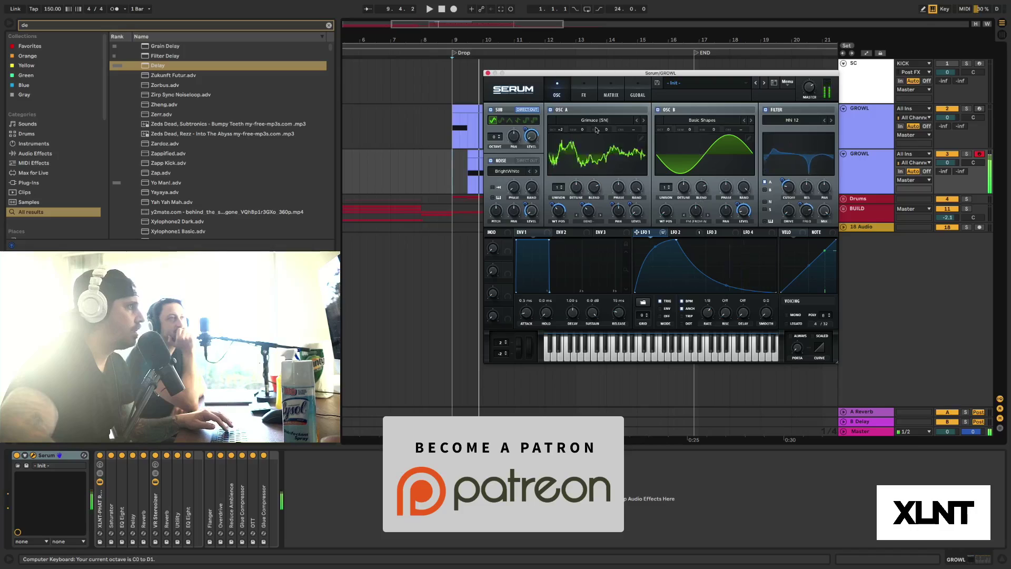
{"action": "left_click_drag", "start_coordinate": [562, 117], "coordinate": [567, 149]}
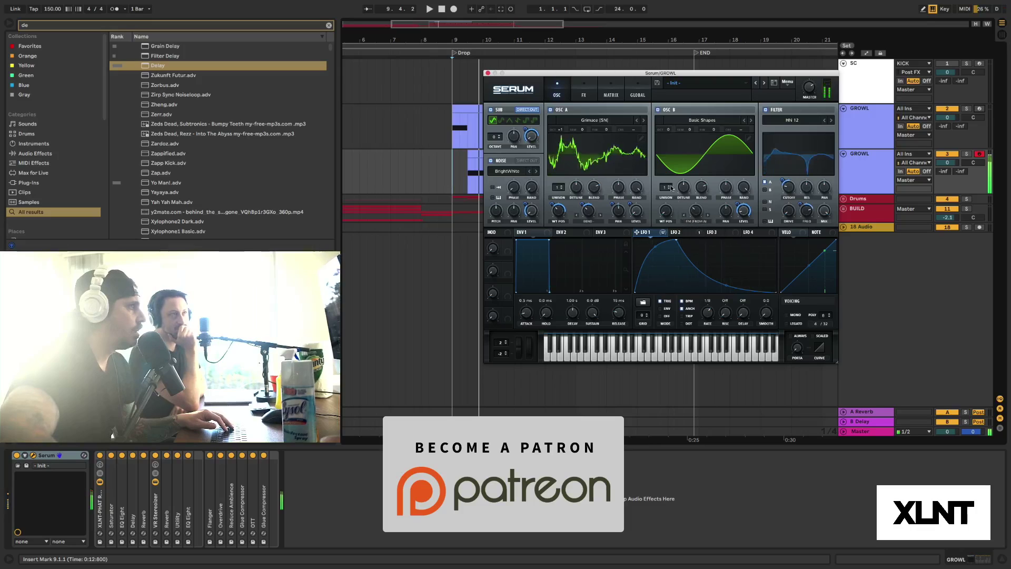
{"action": "left_click_drag", "start_coordinate": [671, 188], "coordinate": [674, 176]}
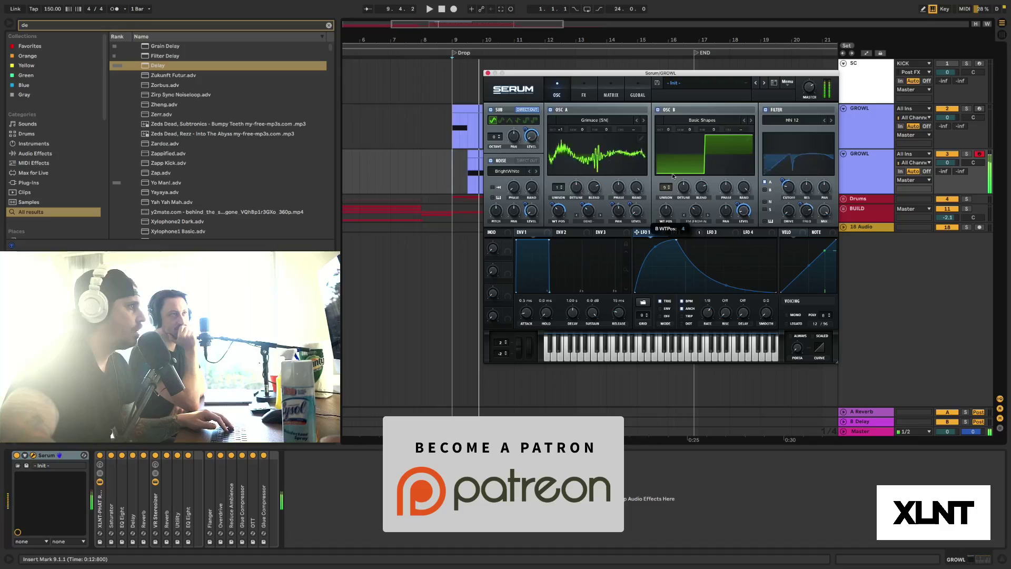
Step: During playback, shorten LFO 1's curve so its fall reaches zero earlier, and set its rate to 1/16
{"action": "key", "text": "space"}
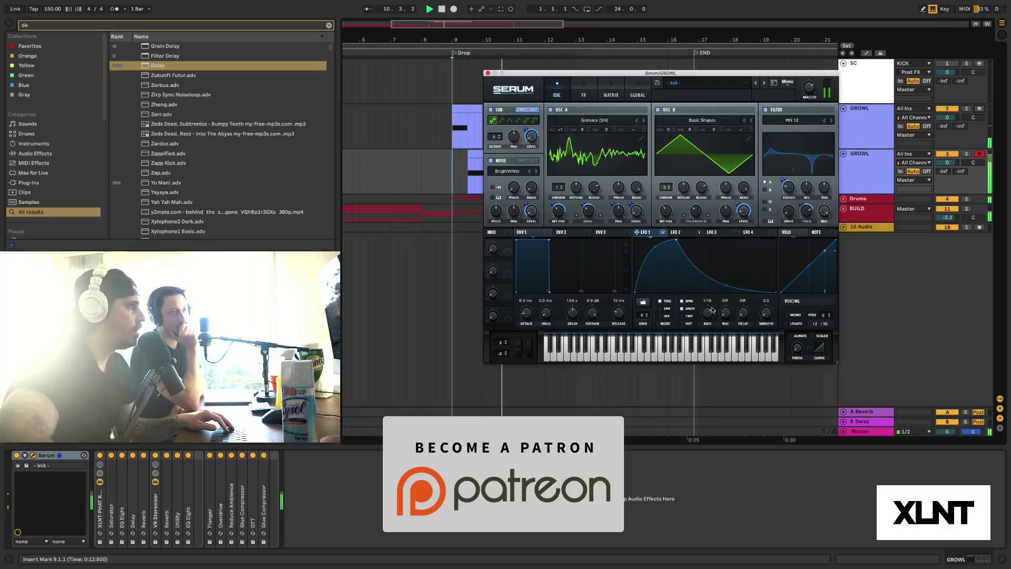
{"action": "left_click_drag", "start_coordinate": [712, 316], "coordinate": [711, 308]}
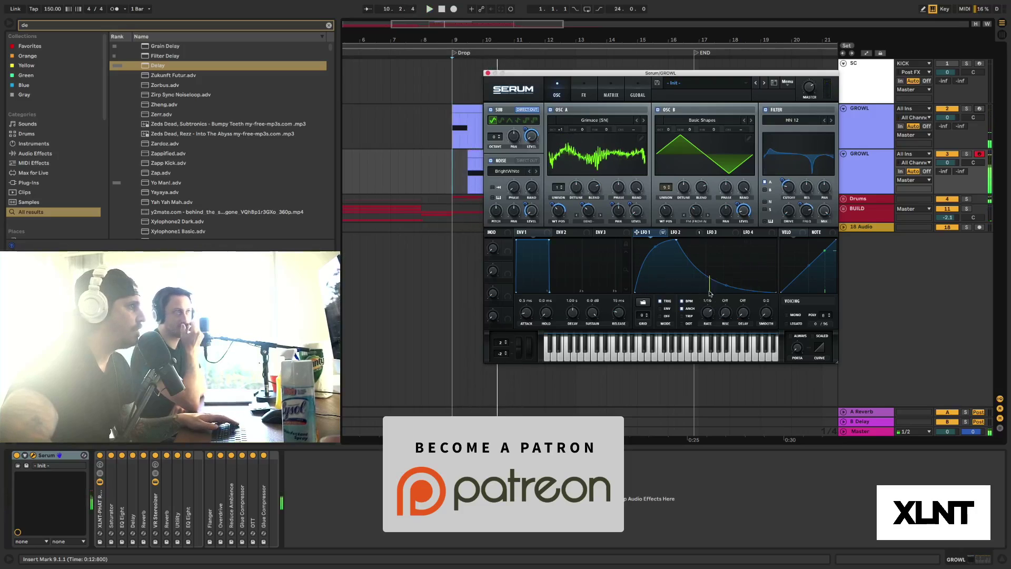
{"action": "key", "text": "space"}
{"action": "left_click_drag", "start_coordinate": [708, 279], "coordinate": [706, 321]}
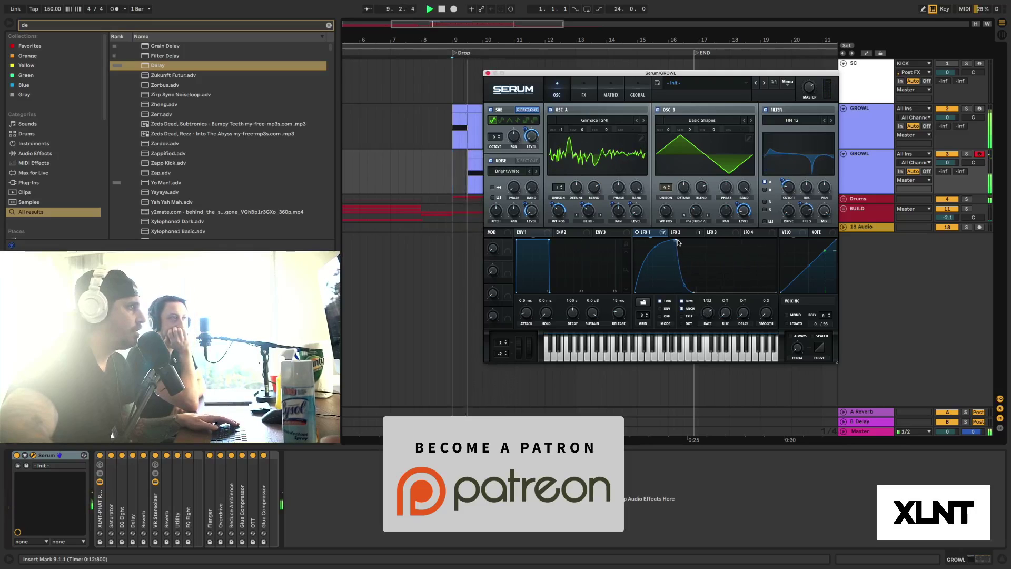
{"action": "mouse_move", "coordinate": [676, 240]}
{"action": "left_mouse_down"}
{"action": "mouse_move", "coordinate": [643, 236]}
{"action": "mouse_move", "coordinate": [674, 240]}
{"action": "left_mouse_up"}
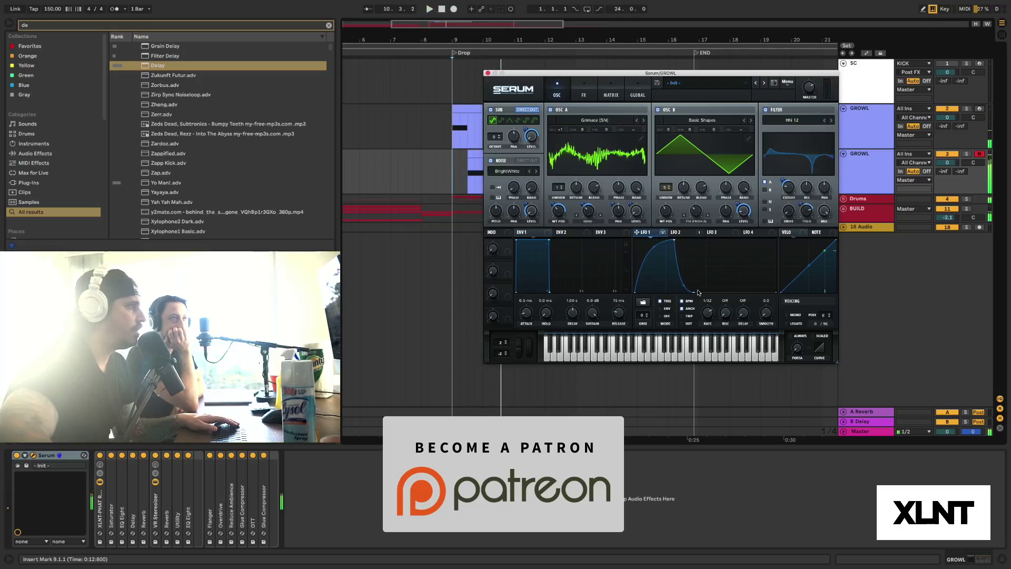
{"action": "left_click_drag", "start_coordinate": [698, 291], "coordinate": [709, 322]}
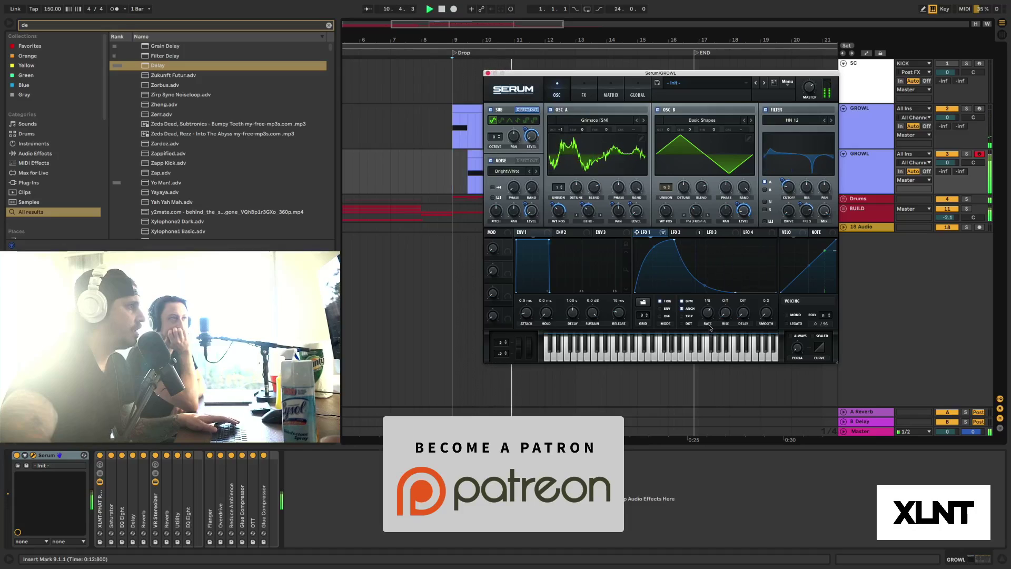
{"action": "left_click_drag", "start_coordinate": [709, 327], "coordinate": [709, 338]}
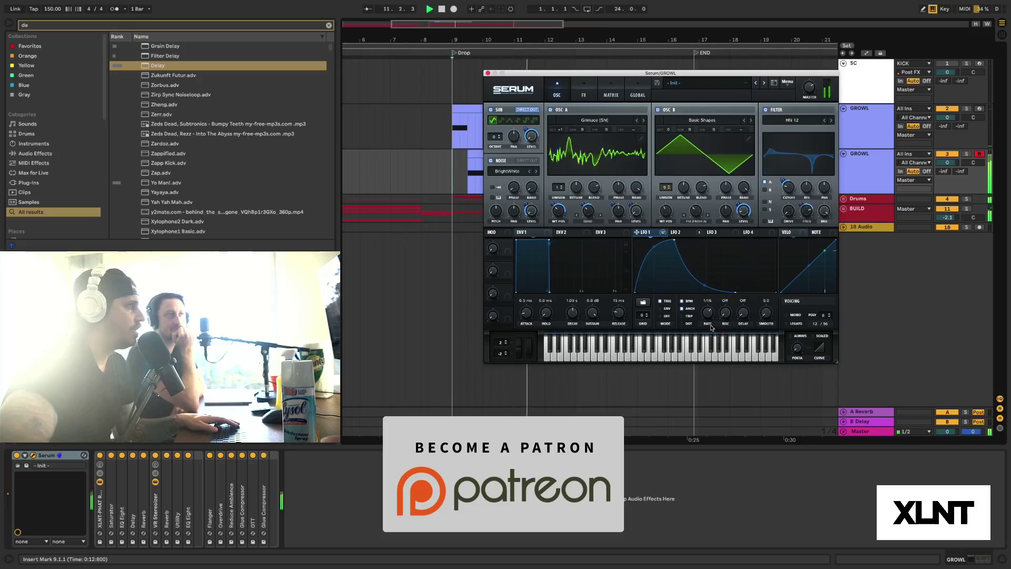
Step: Route LFO 1 to Osc A's level with its rate on bar, and set Osc B's octave to +1
{"action": "left_click", "coordinate": [480, 151]}
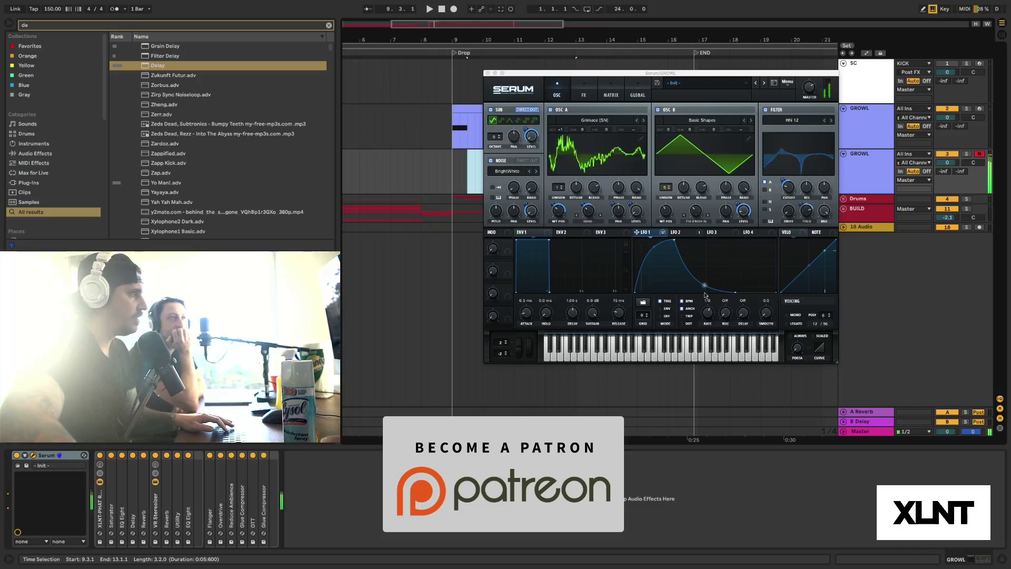
{"action": "left_click_drag", "start_coordinate": [710, 316], "coordinate": [709, 328]}
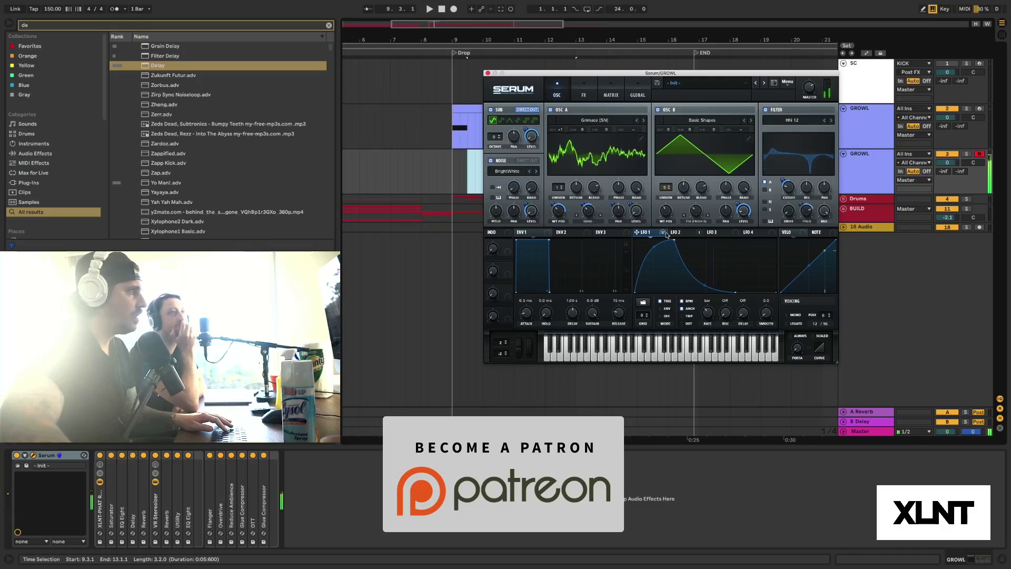
{"action": "left_click_drag", "start_coordinate": [636, 232], "coordinate": [634, 210]}
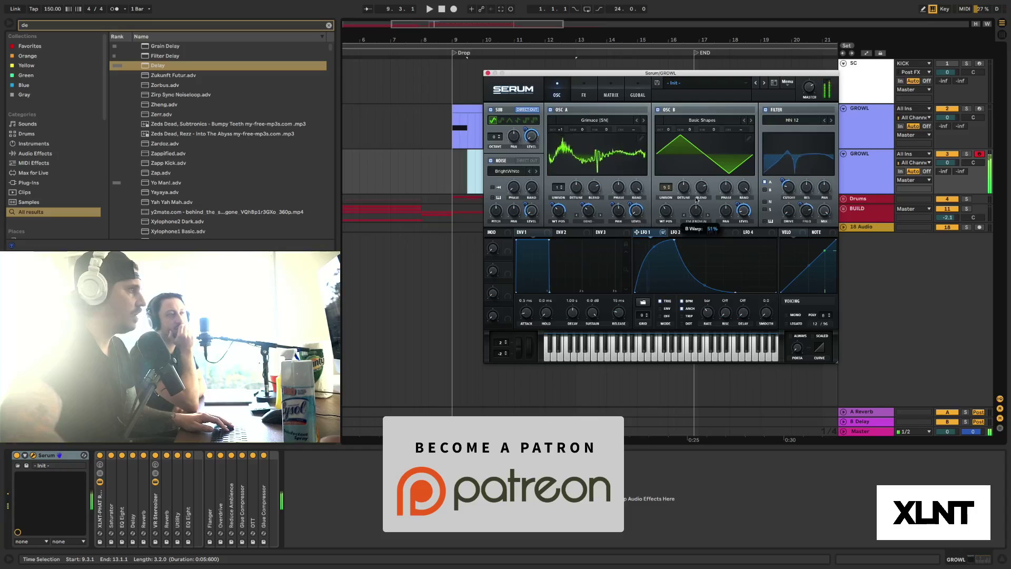
{"action": "left_click", "coordinate": [594, 93]}
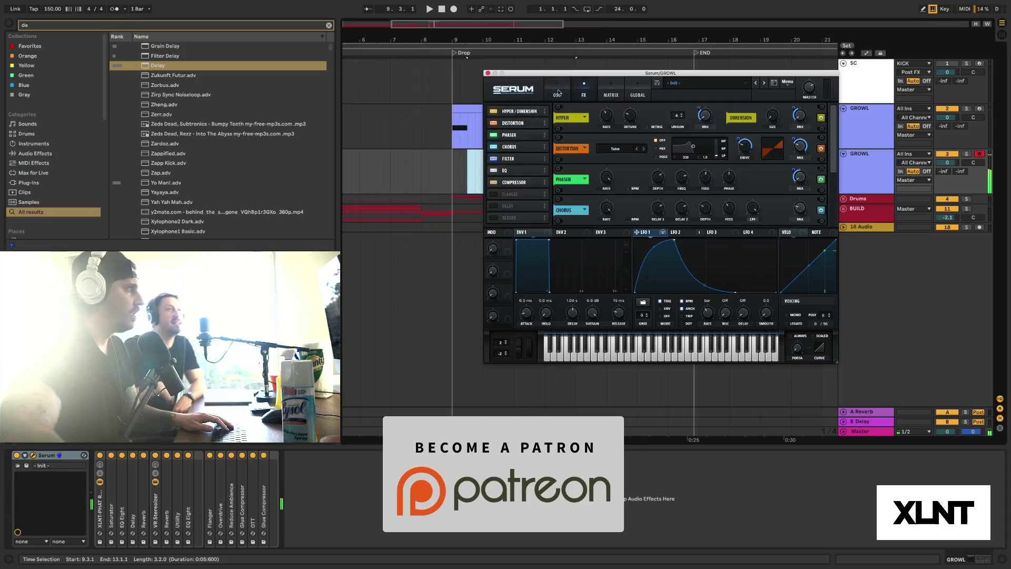
{"action": "left_click", "coordinate": [557, 93]}
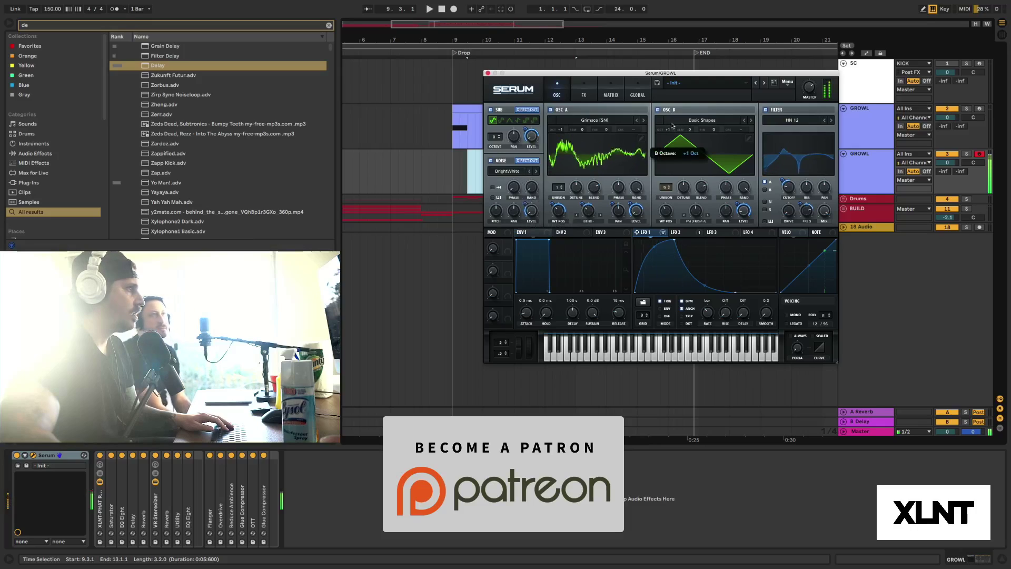
Step: Play the long clip with LFO 1's rate at 1/16, and remove that clip from the duplicate GROWL track
{"action": "key", "text": "space"}
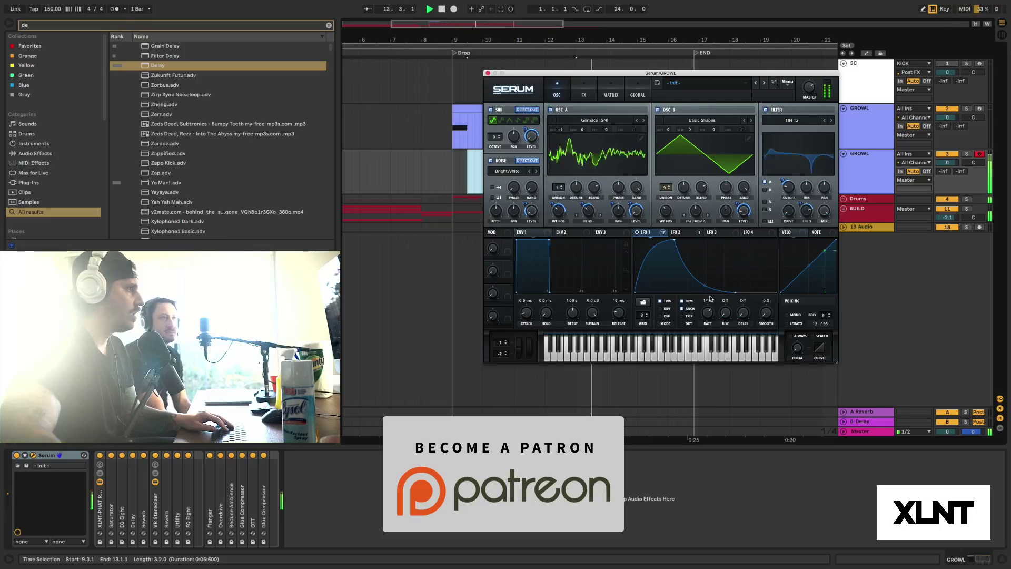
{"action": "left_click", "coordinate": [459, 108]}
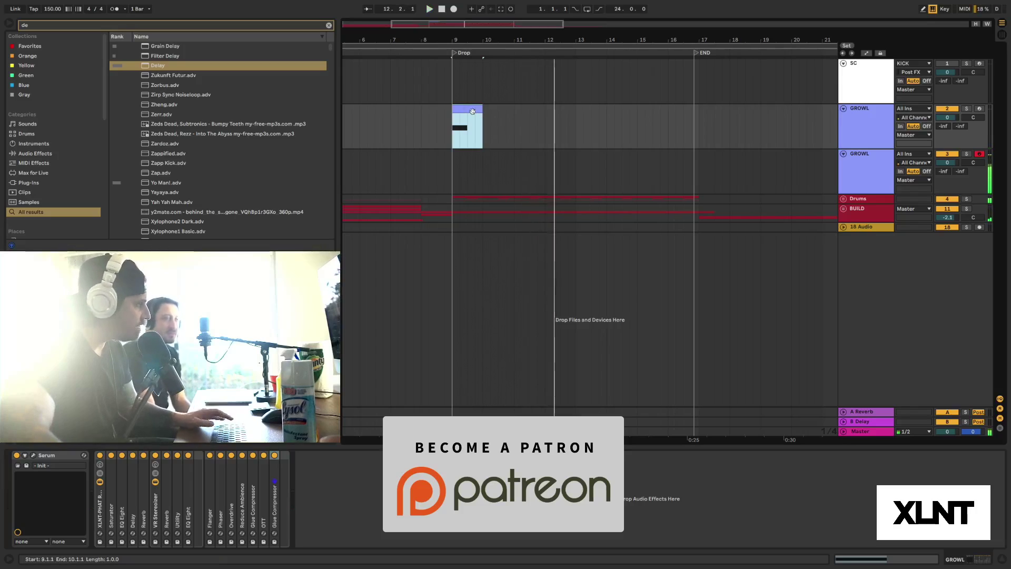
{"action": "key", "text": "ctrl+alt+p"}
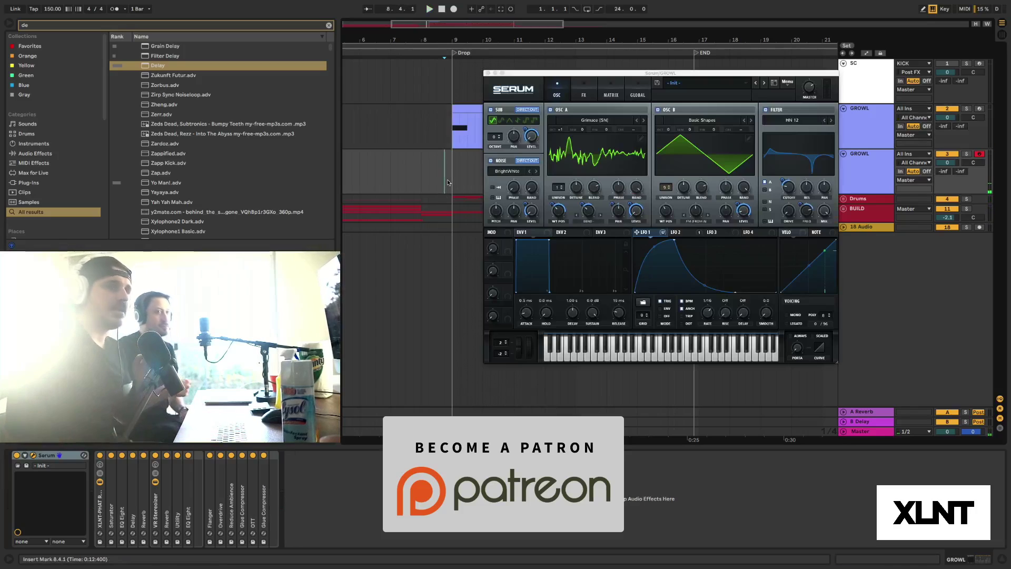